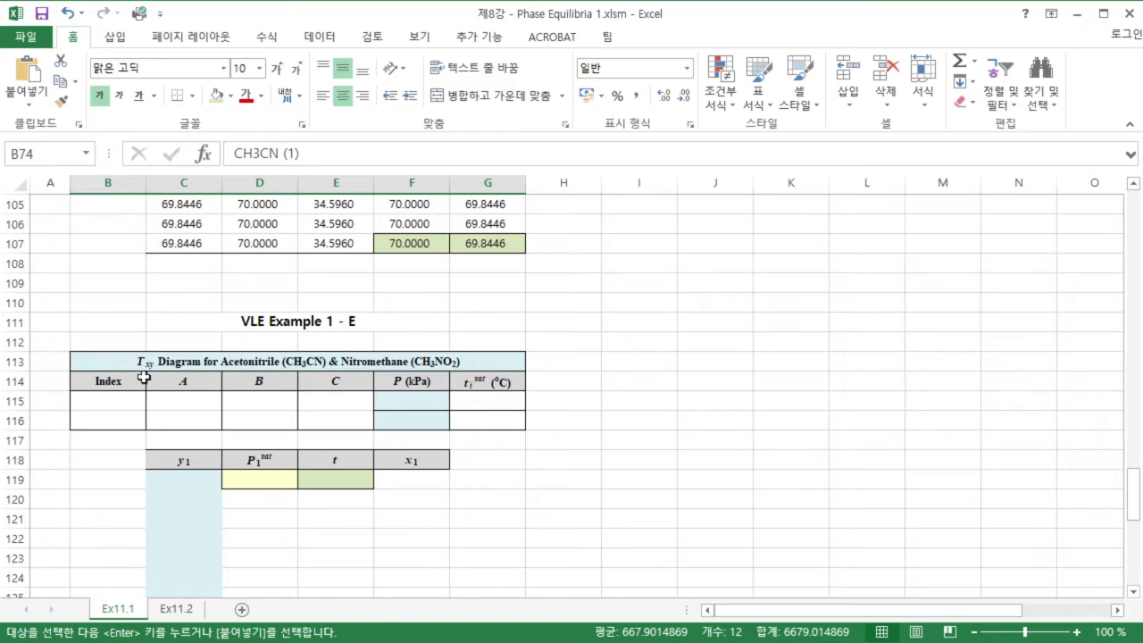
# Step: Paste the component data from Example D into B115:G116 and copy Example D's T-xy chart to cell I113
pyautogui.write('CH3CN (1)\t14.2724\t2945.47\t224.000\t70.0\t69.84457 CH3NO2 (2)\t14.2043\t2972.64\t209.000\t70.0\t89.58360')
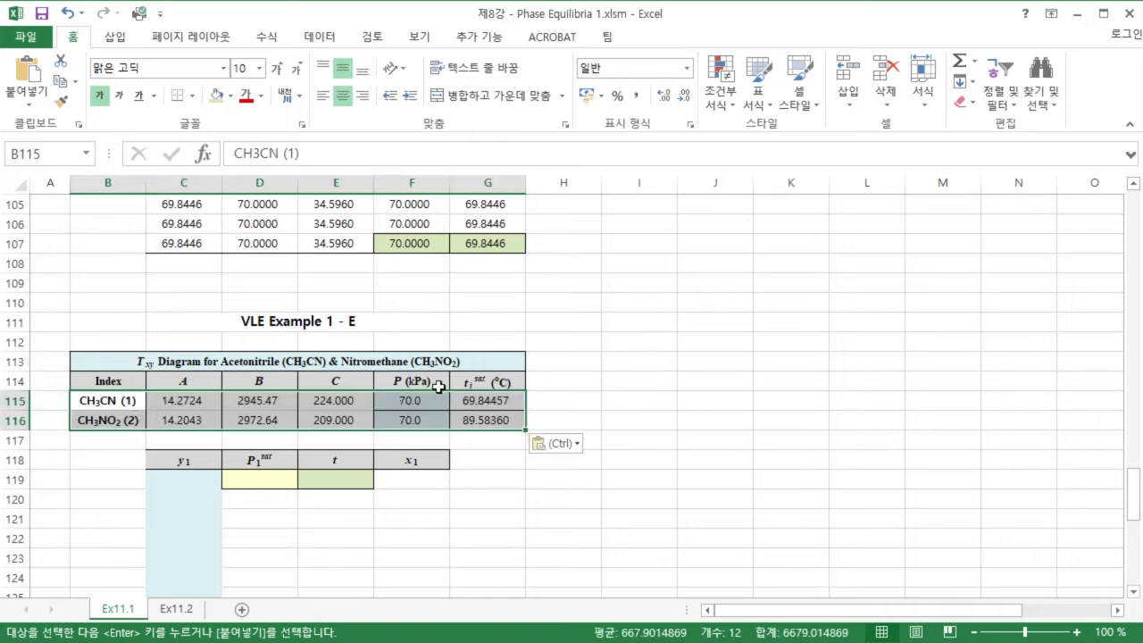
pyautogui.scroll(13, 484, 366)
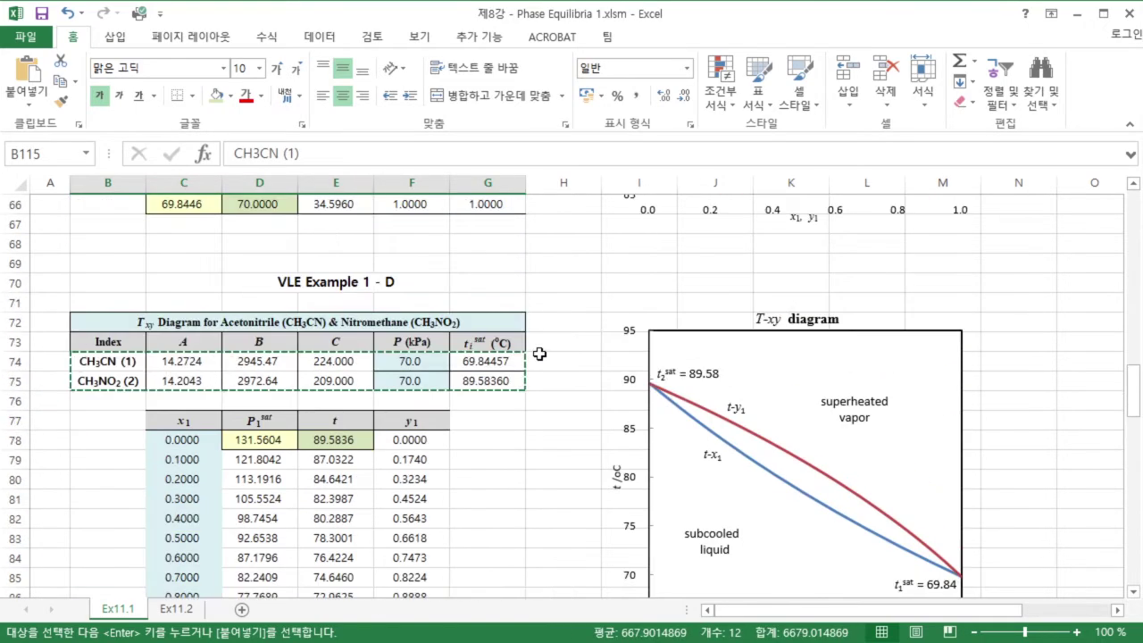
pyautogui.click(705, 353)
pyautogui.press('Escape')
pyautogui.scroll(-14, 677, 327)
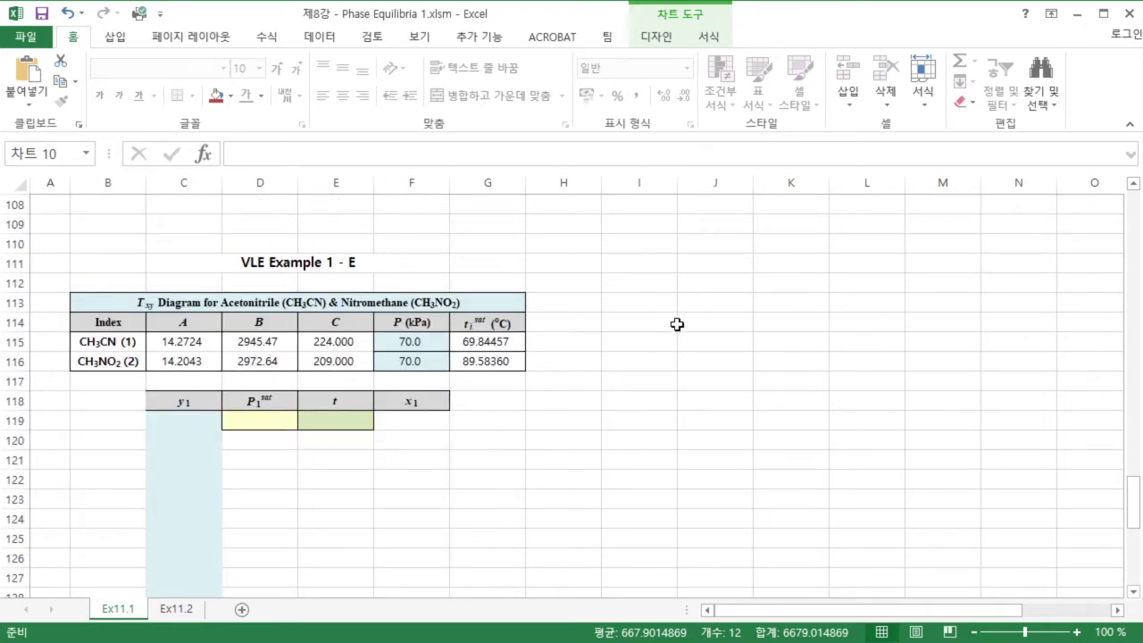
pyautogui.click(651, 304)
pyautogui.hotkey('ctrl', 'v')
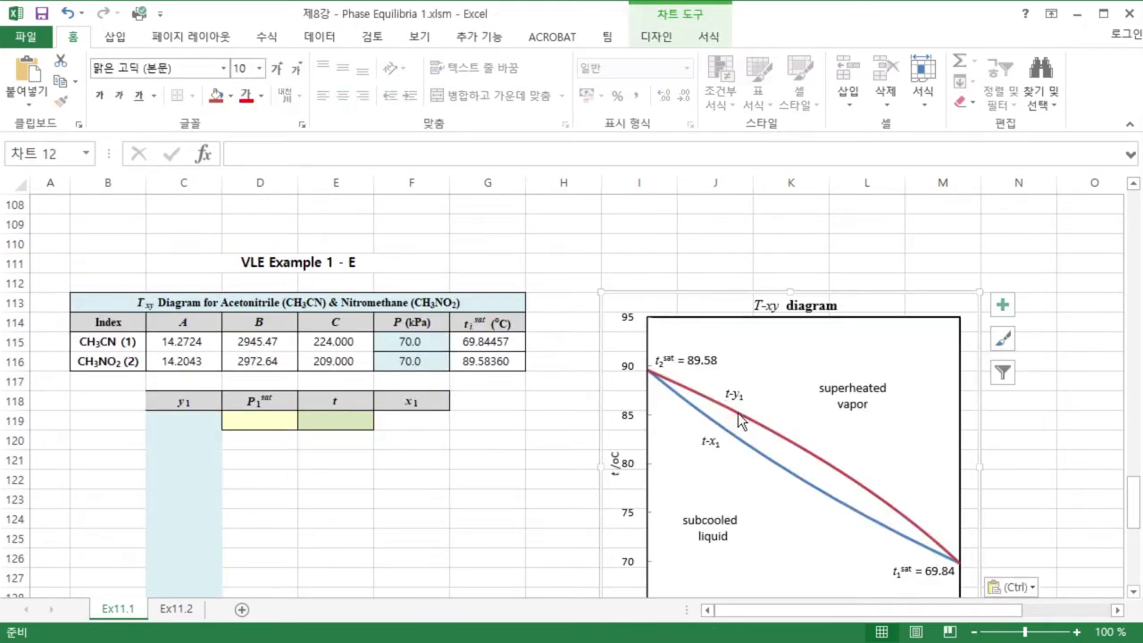
# Step: Edit the pasted chart's T-x series so its X values come from the x1 cells F119:F129
pyautogui.scroll(-3, 551, 387)
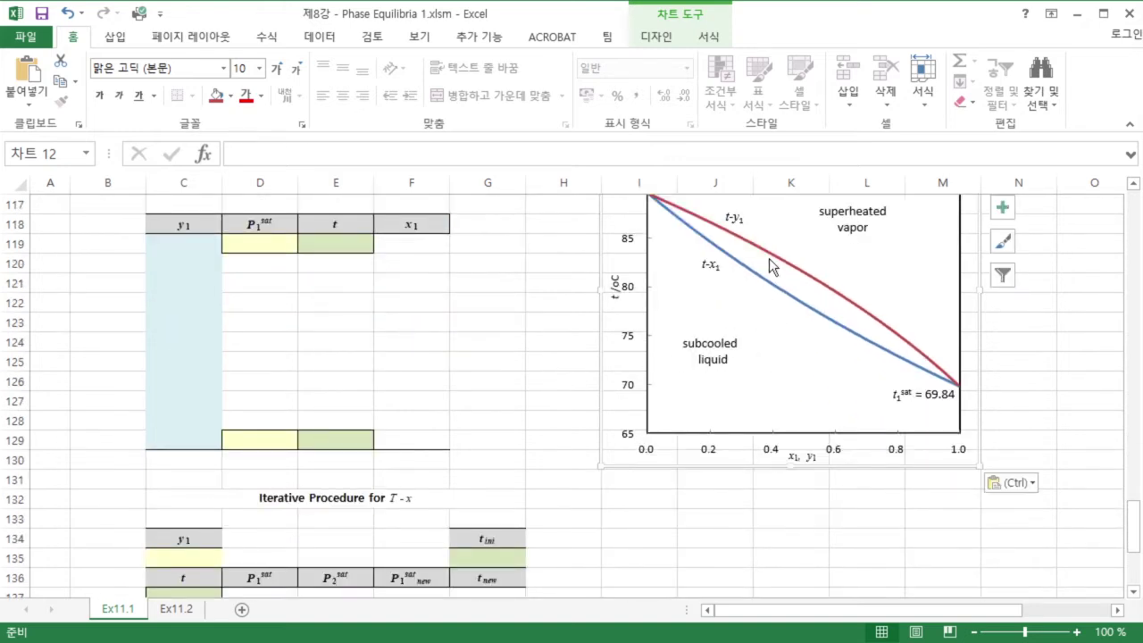
pyautogui.click(798, 247)
pyautogui.rightClick(799, 247)
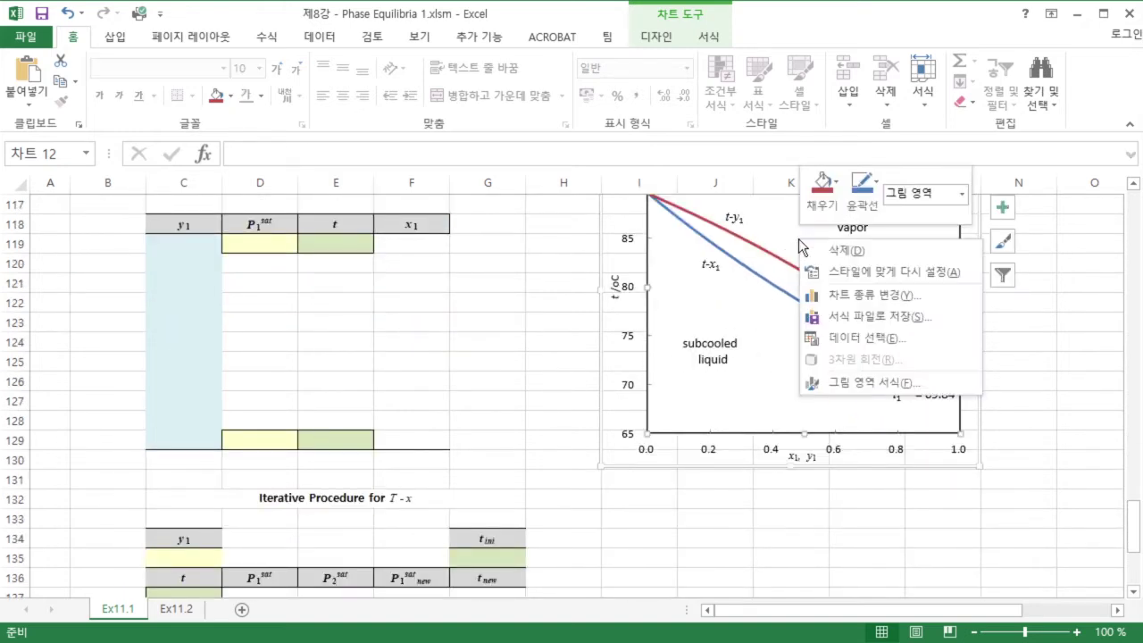
pyautogui.click(836, 337)
pyautogui.click(658, 185)
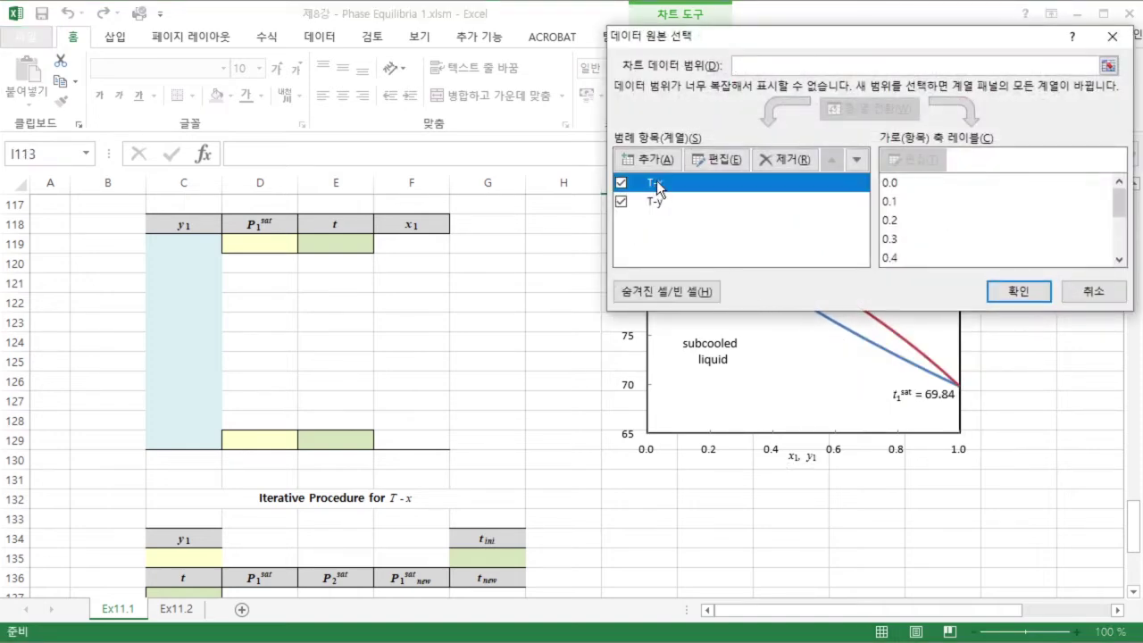
pyautogui.click(721, 163)
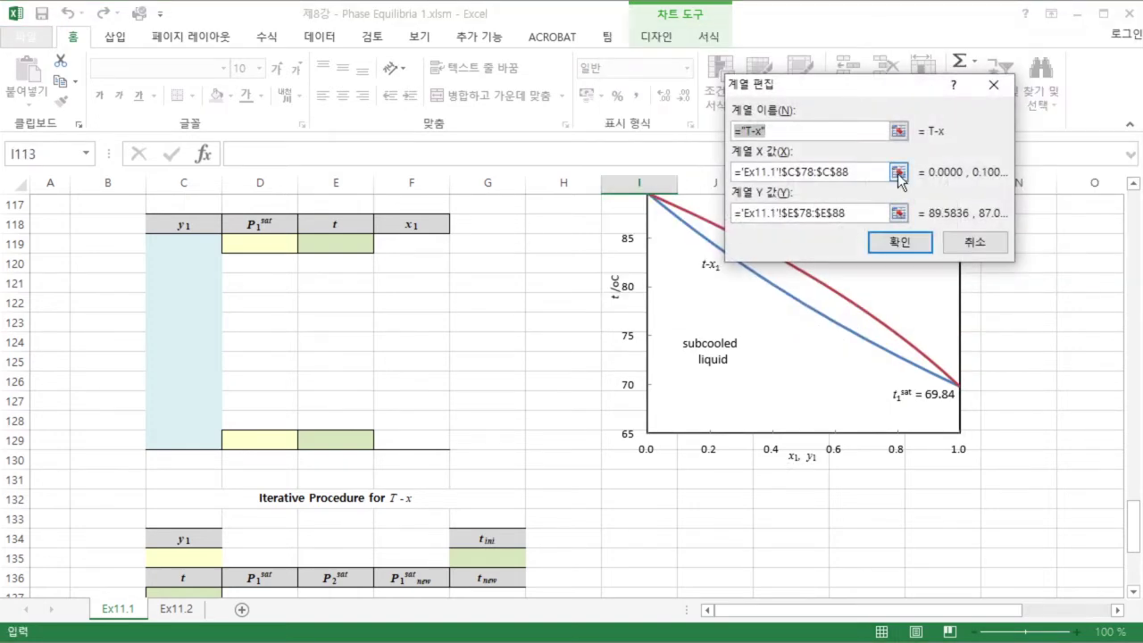
pyautogui.click(896, 169)
pyautogui.scroll(1, 492, 245)
pyautogui.scroll(-12, 500, 237)
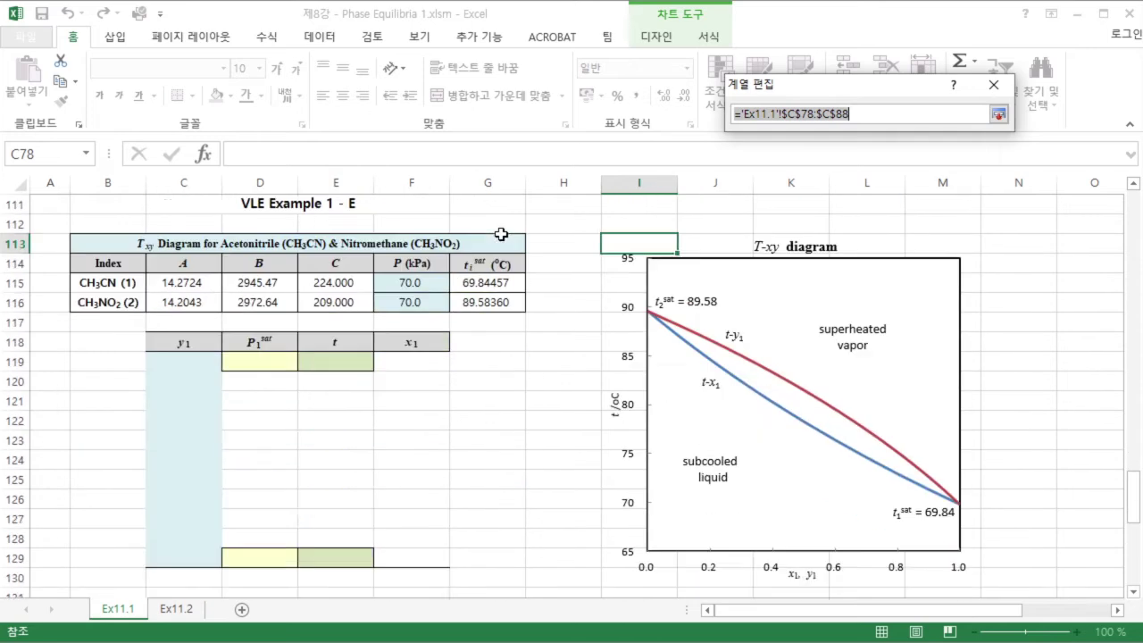
pyautogui.scroll(-1, 500, 237)
pyautogui.moveTo(416, 246); pyautogui.dragTo(413, 441)
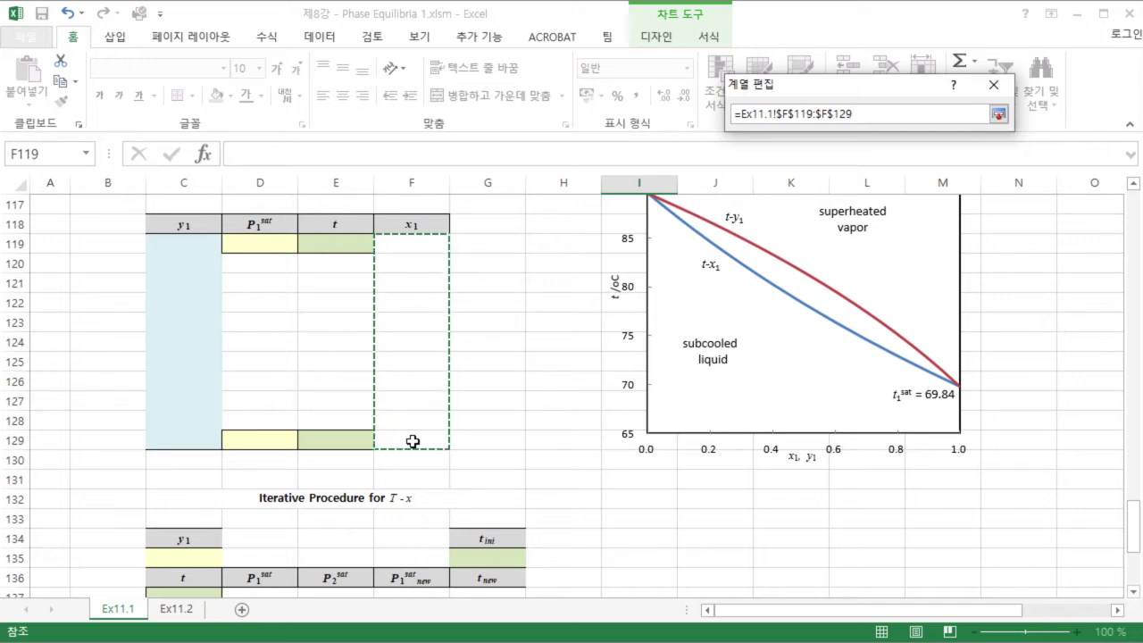
pyautogui.press('Return')
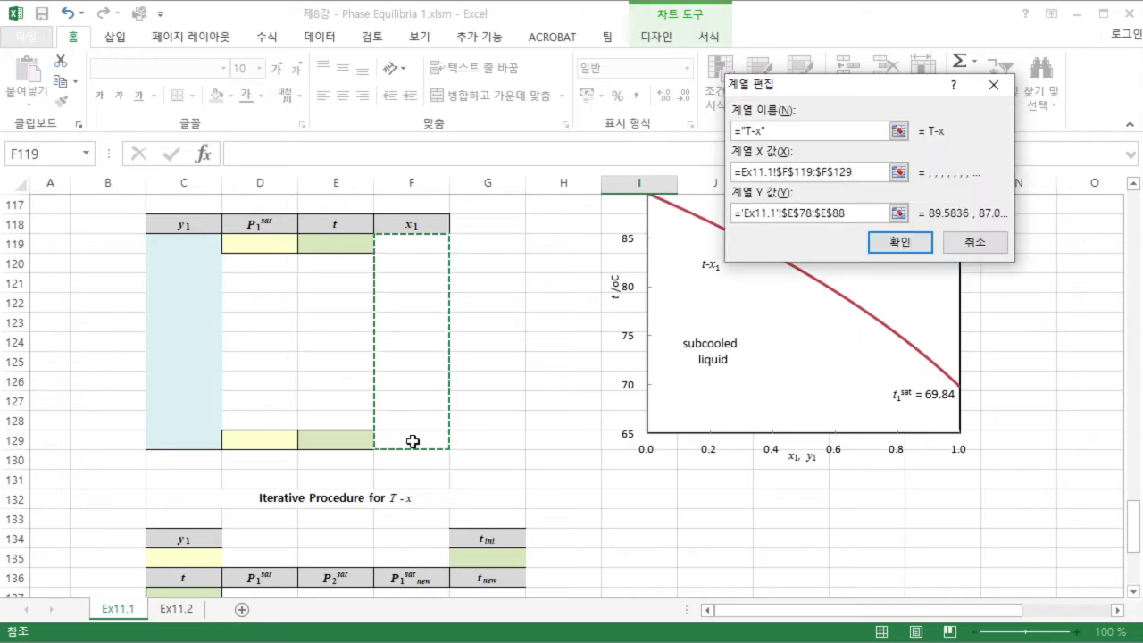
# Step: Set the T-x series' Y values to the t cells E119:E129 and accept the series edit
pyautogui.click(898, 212)
pyautogui.scroll(-13, 562, 403)
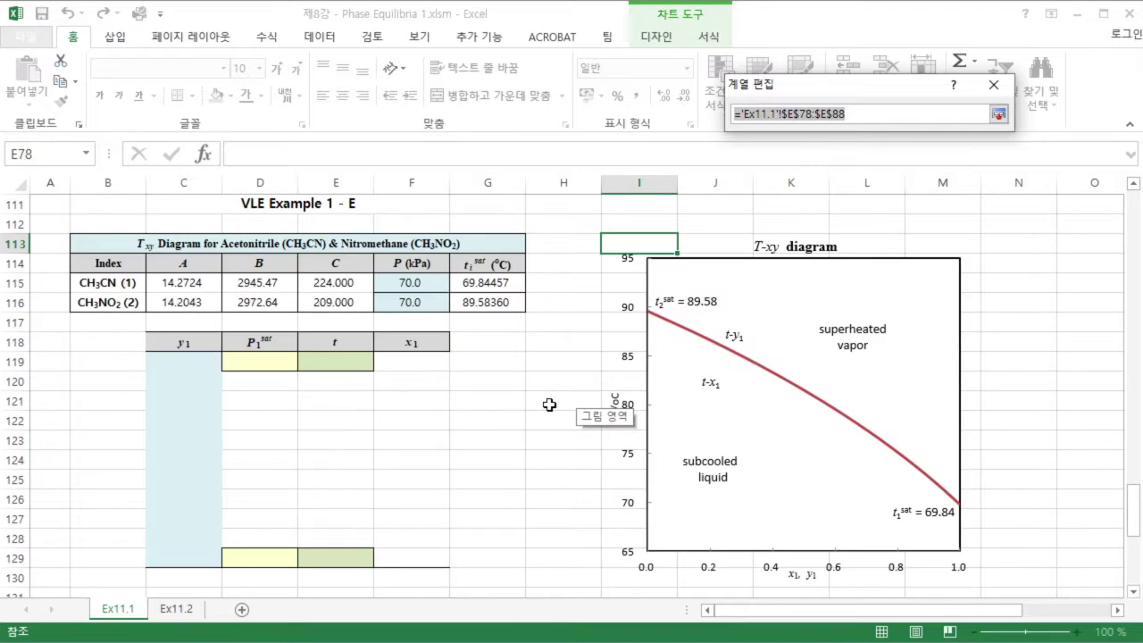
pyautogui.moveTo(355, 246); pyautogui.dragTo(357, 439)
pyautogui.press('Return')
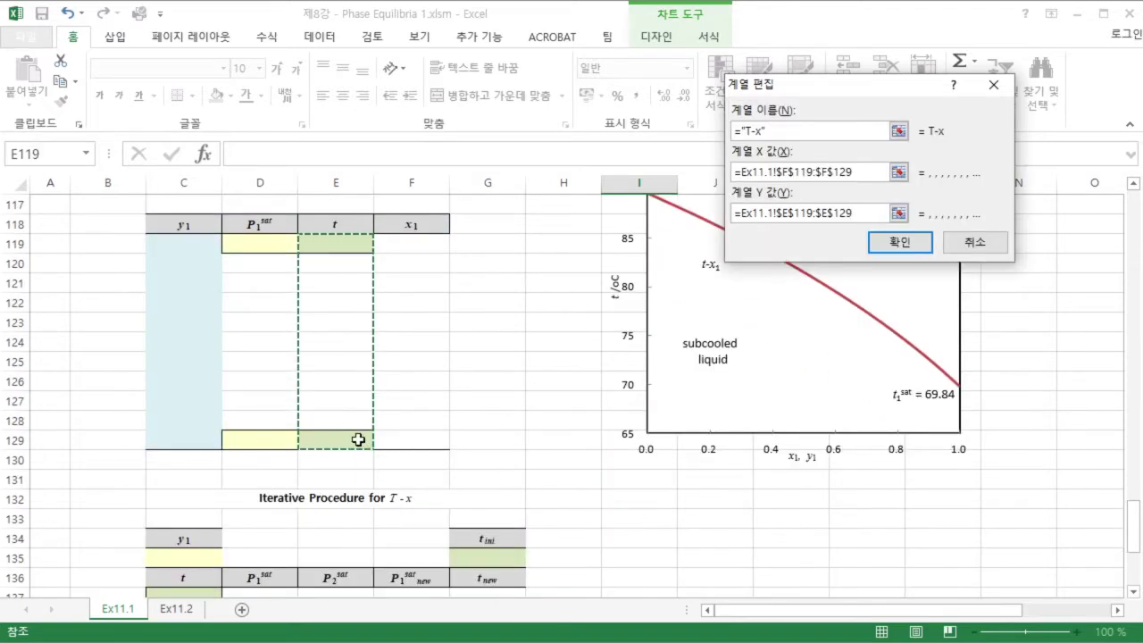
pyautogui.click(900, 243)
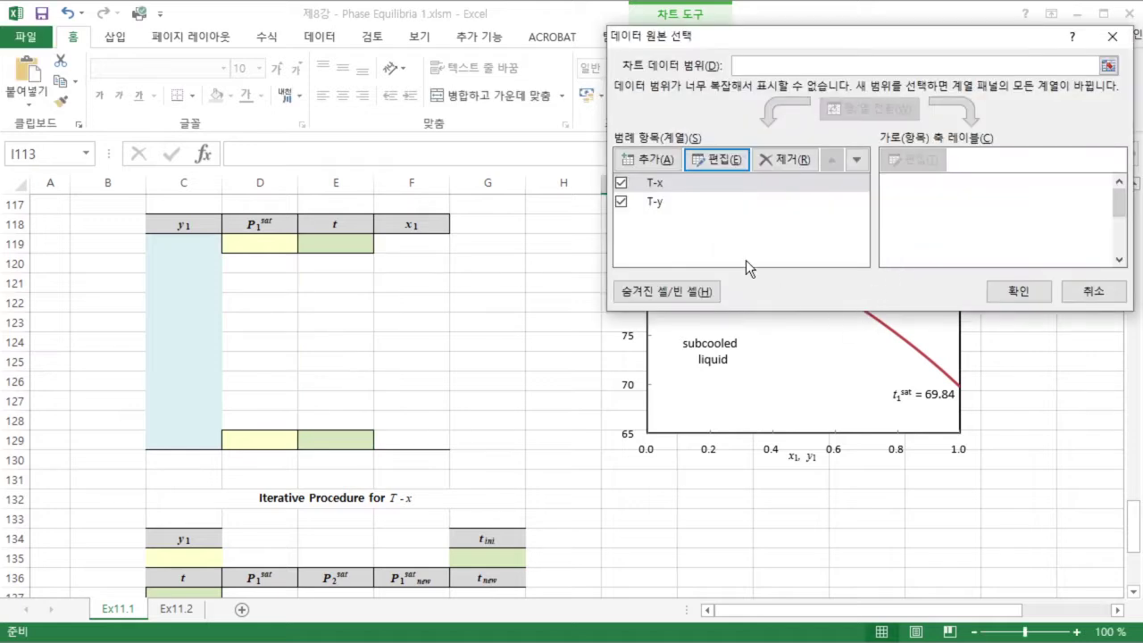
# Step: Edit the T-y series so its X values come from the y1 cells C119:C129
pyautogui.click(655, 204)
pyautogui.click(718, 163)
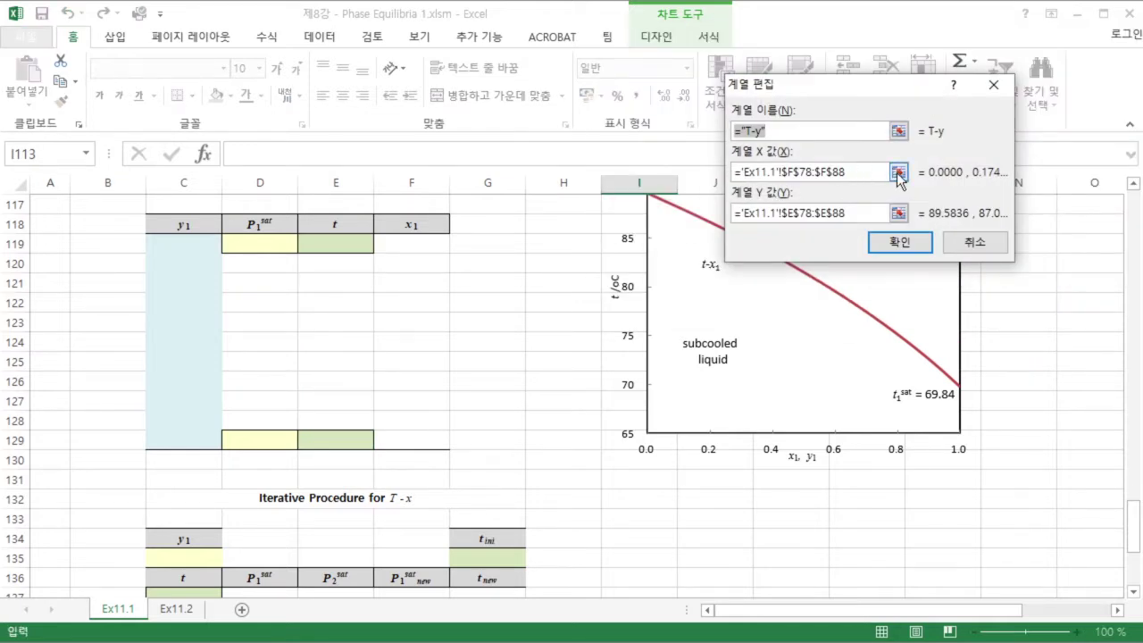
pyautogui.click(898, 171)
pyautogui.scroll(-9, 446, 377)
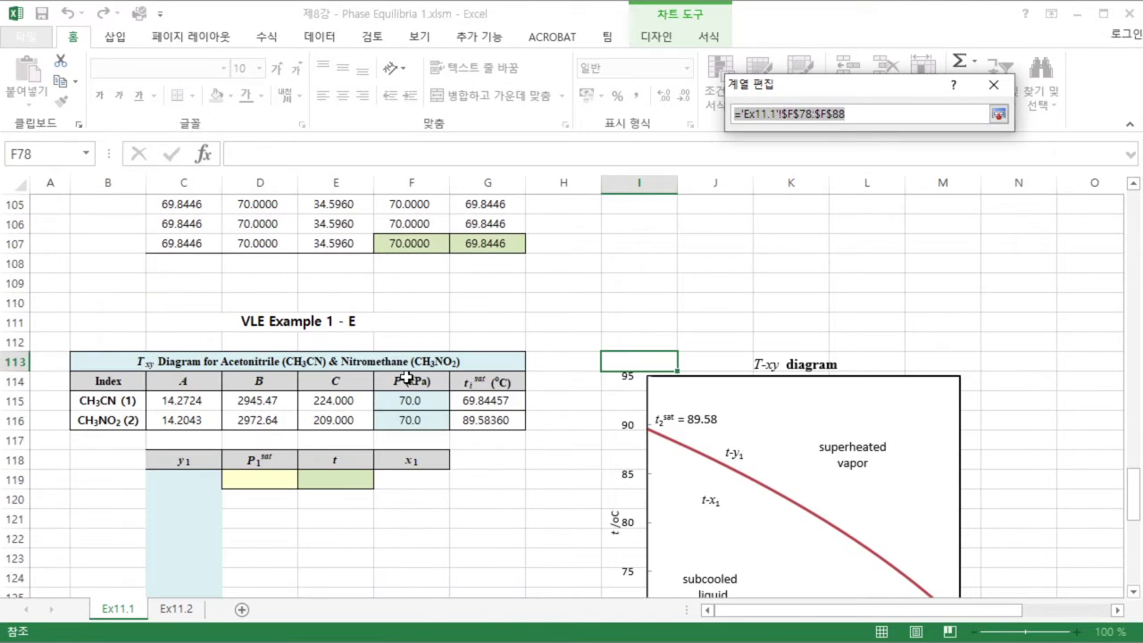
pyautogui.scroll(-3, 339, 393)
pyautogui.click(191, 302)
pyautogui.moveTo(191, 308); pyautogui.dragTo(166, 497)
pyautogui.press('Return')
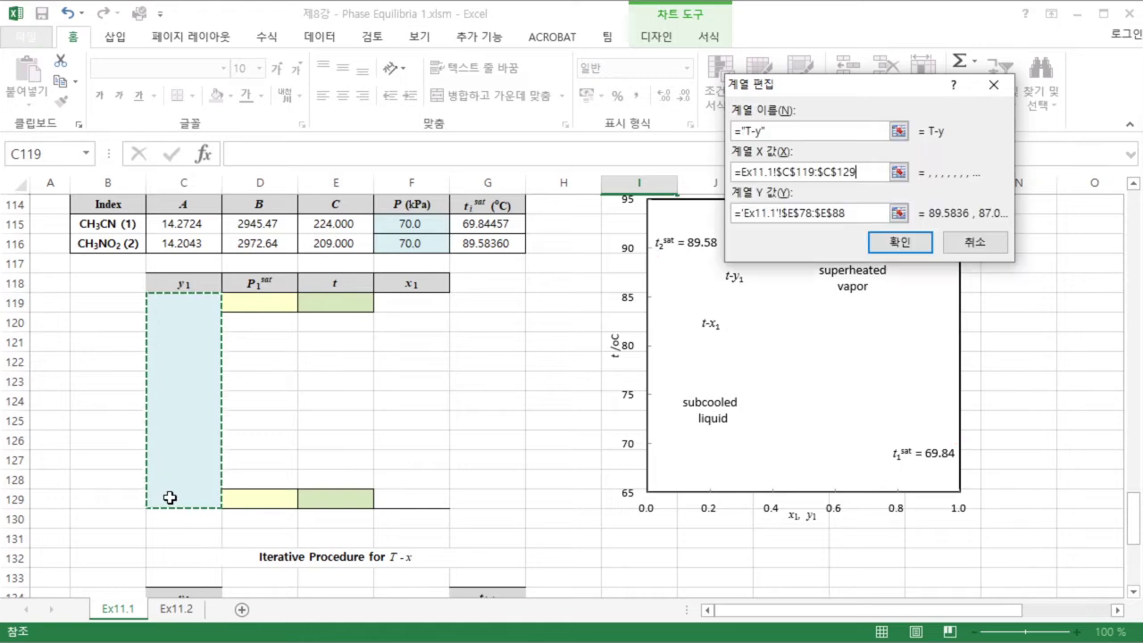
# Step: Set the T-y series' Y values to E119:E129 and apply the chart's new data source
pyautogui.click(898, 213)
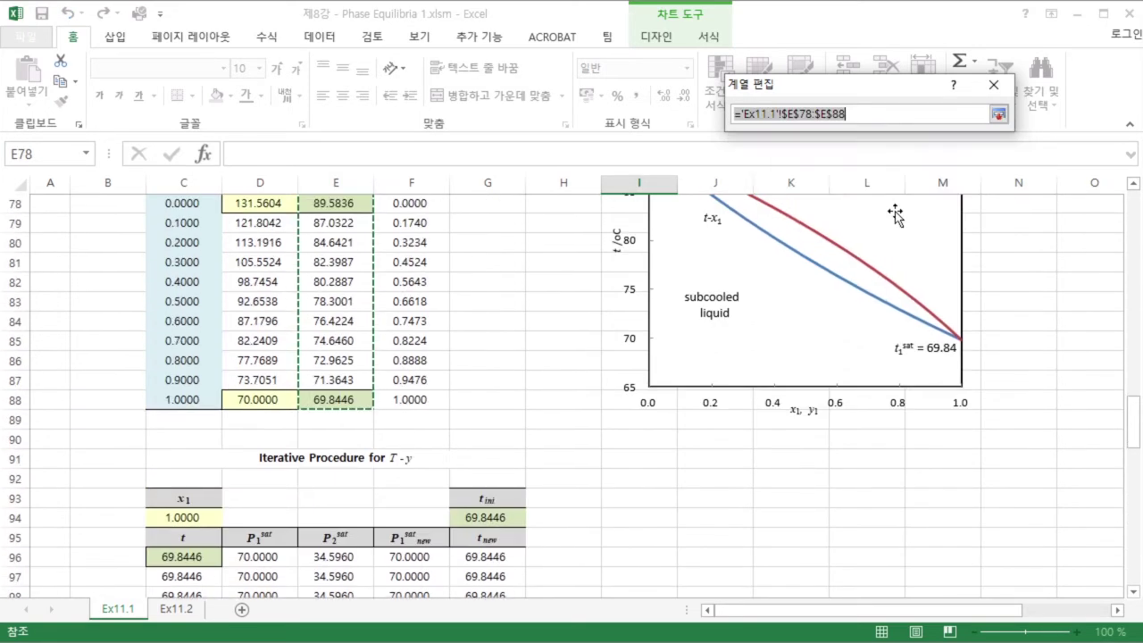
pyautogui.scroll(-11, 538, 339)
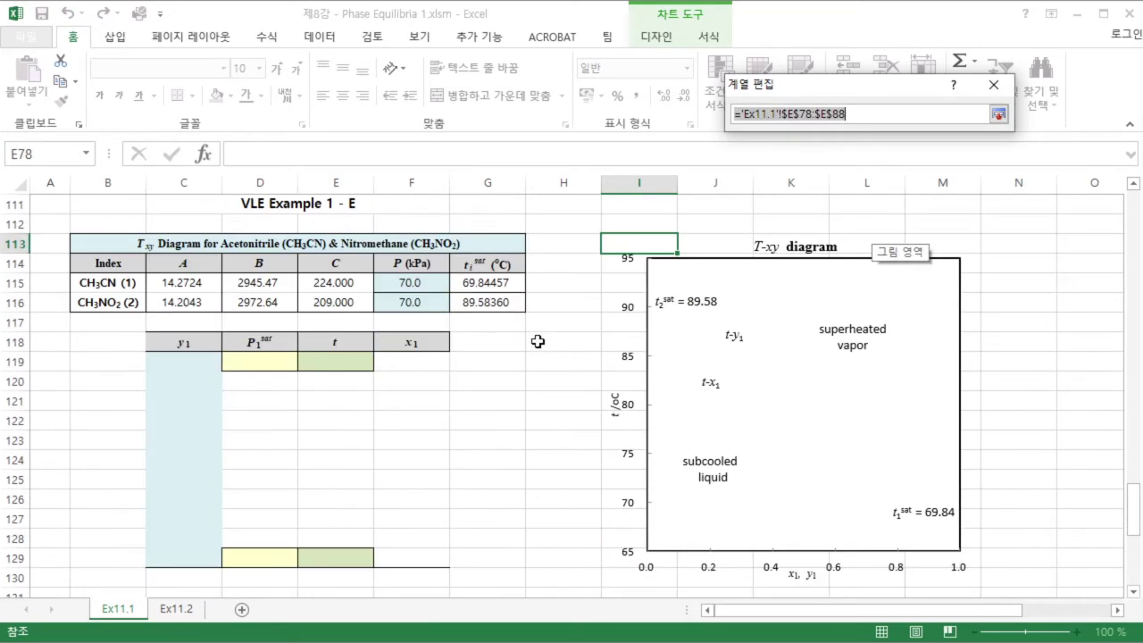
pyautogui.scroll(-2, 538, 341)
pyautogui.click(345, 249)
pyautogui.moveTo(345, 248); pyautogui.dragTo(328, 436)
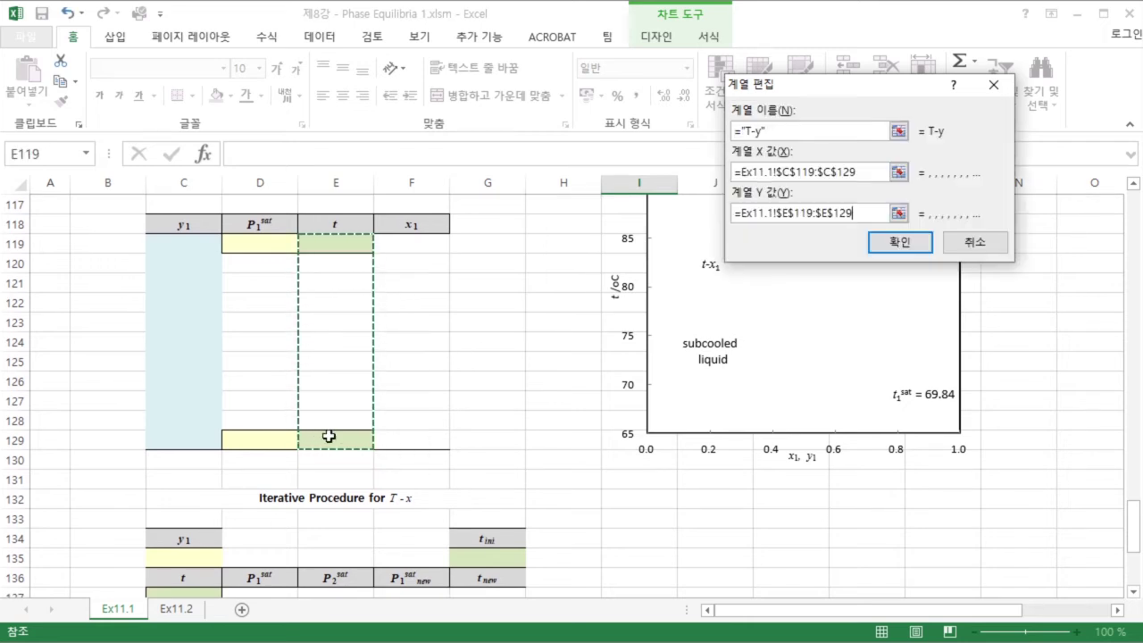
pyautogui.click(899, 242)
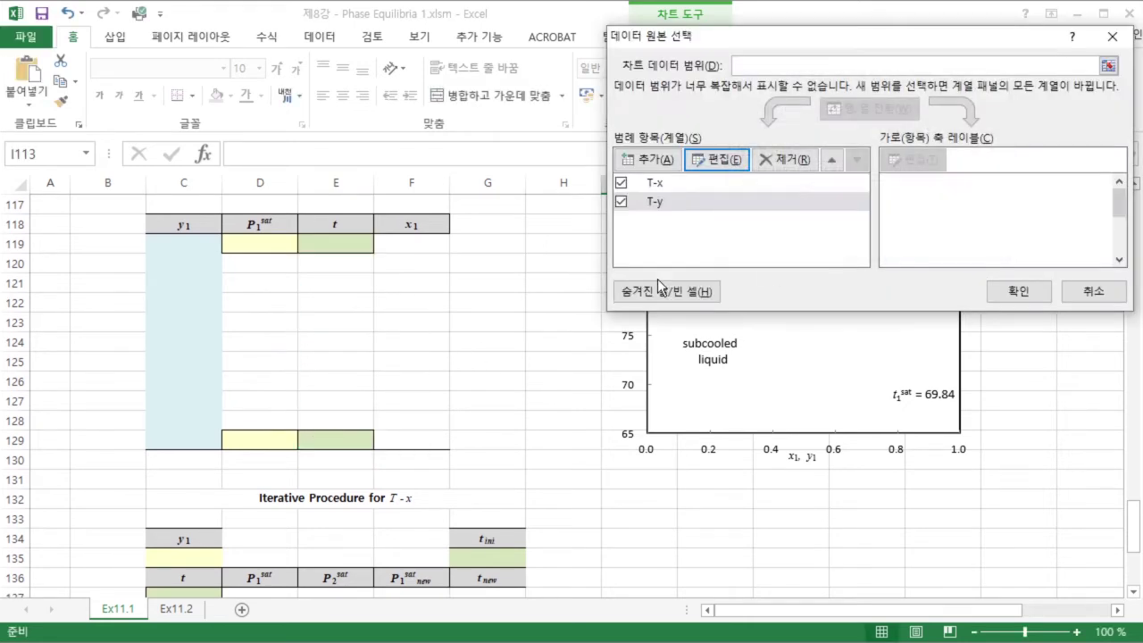
pyautogui.click(1009, 291)
# Step: Enter the y1 end values in Example E's table: 0 in C119 and 1 in C129
pyautogui.scroll(2, 206, 343)
pyautogui.click(185, 360)
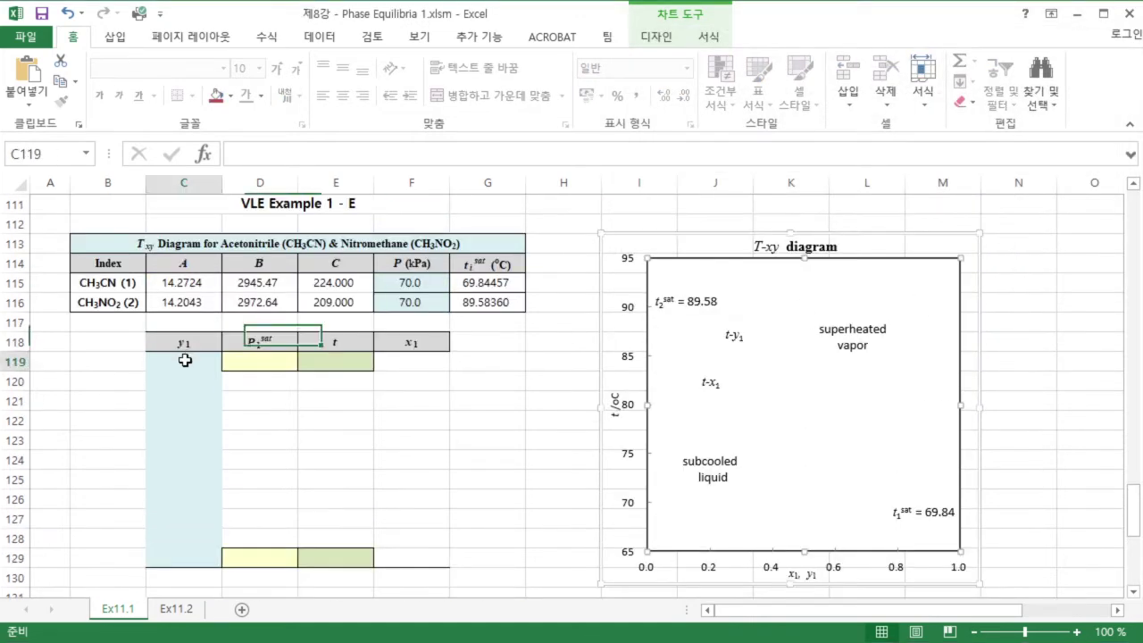
pyautogui.write('0')
pyautogui.press('Return')
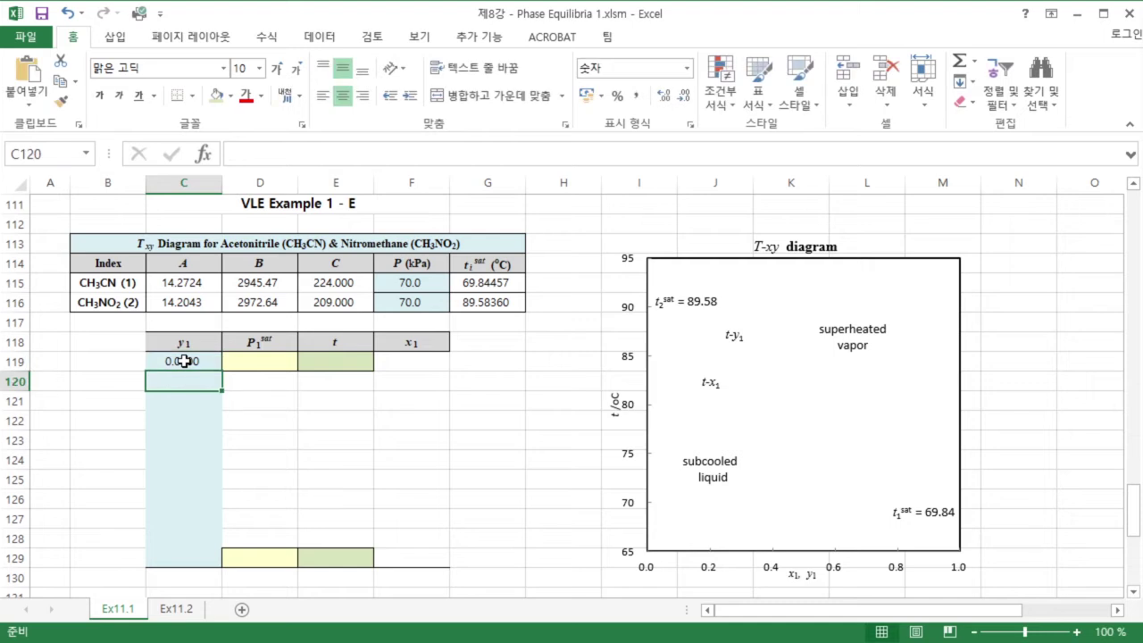
pyautogui.click(178, 560)
pyautogui.write('1')
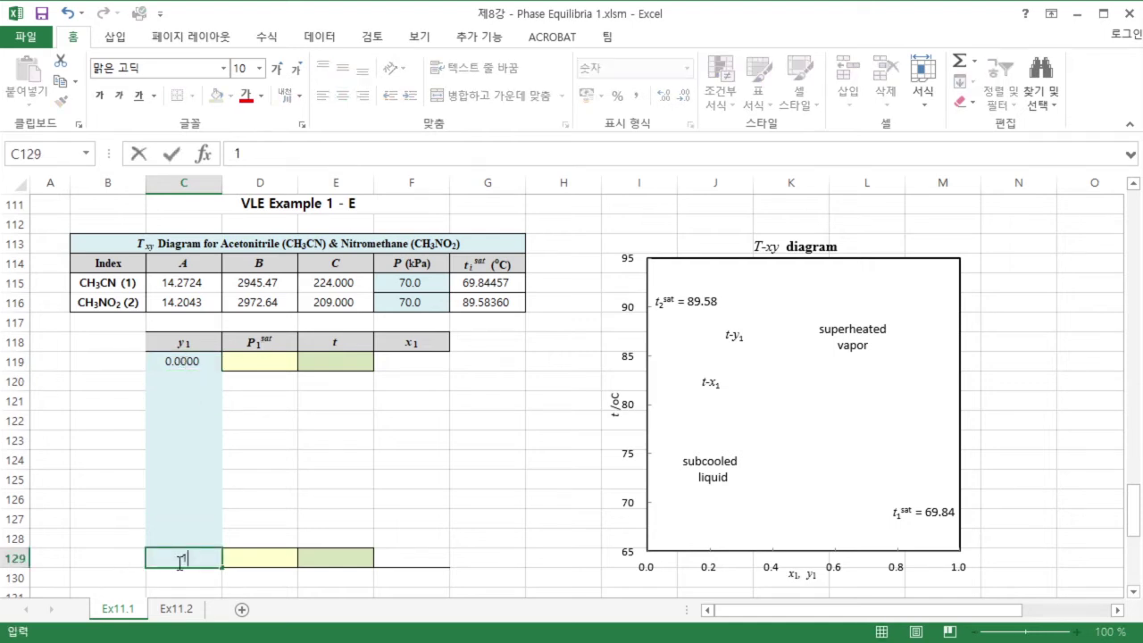
pyautogui.press('Return')
# Step: Enter the formula = C119 + 0.1 in C120 and fill it down through C128
pyautogui.click(189, 377)
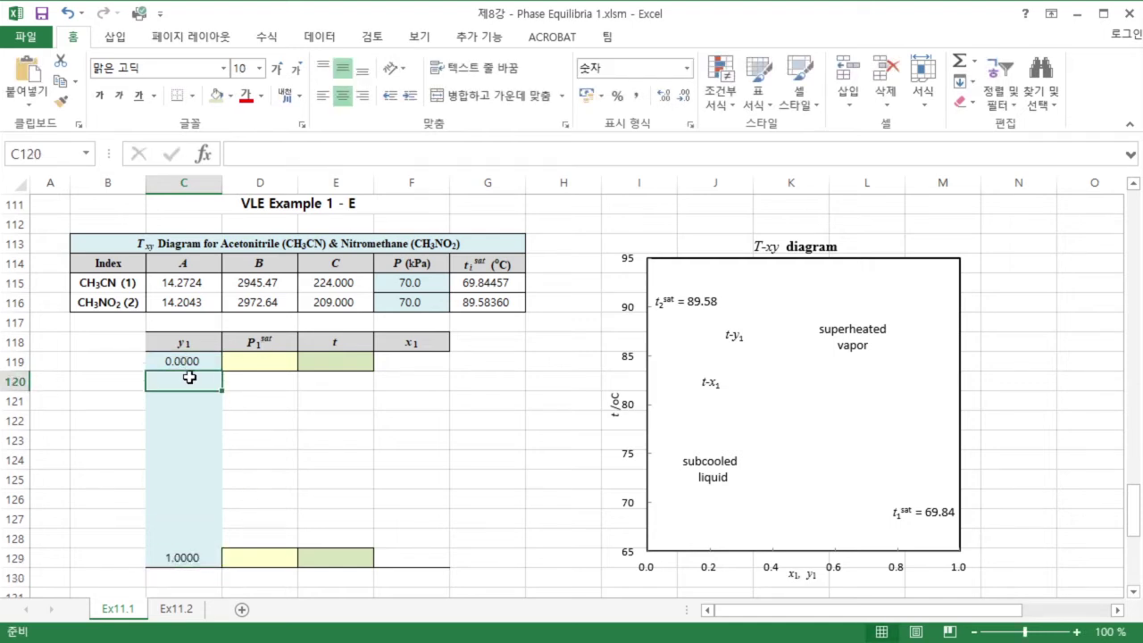
pyautogui.write('=')
pyautogui.click(204, 362)
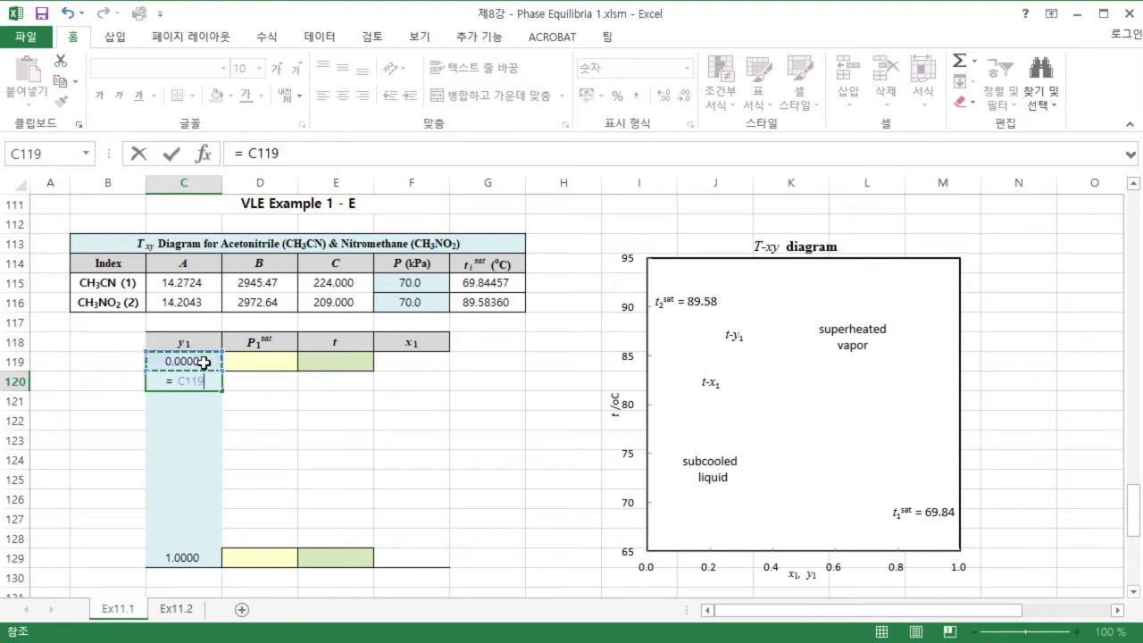
pyautogui.write('+ 0')
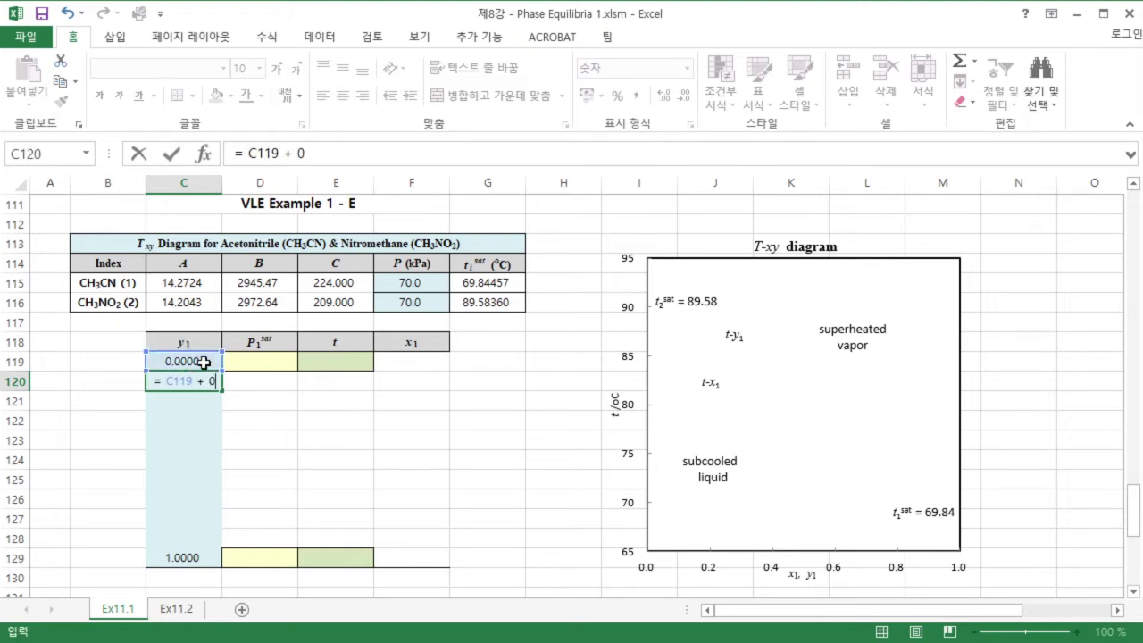
pyautogui.write('.1')
pyautogui.press('Return')
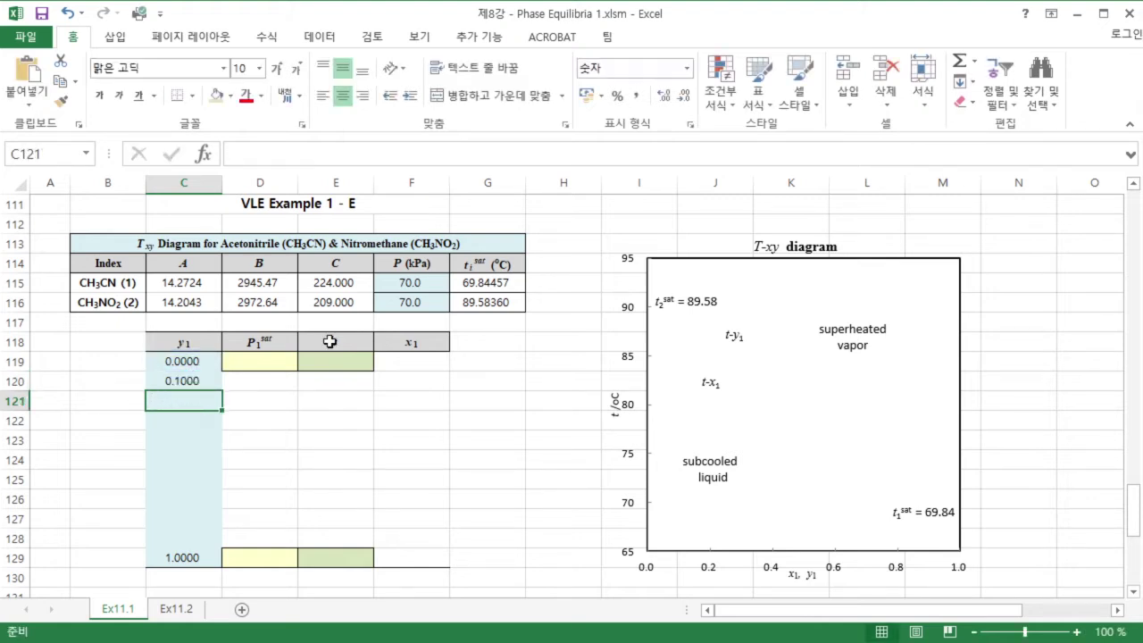
pyautogui.click(183, 383)
pyautogui.moveTo(223, 388); pyautogui.dragTo(211, 546)
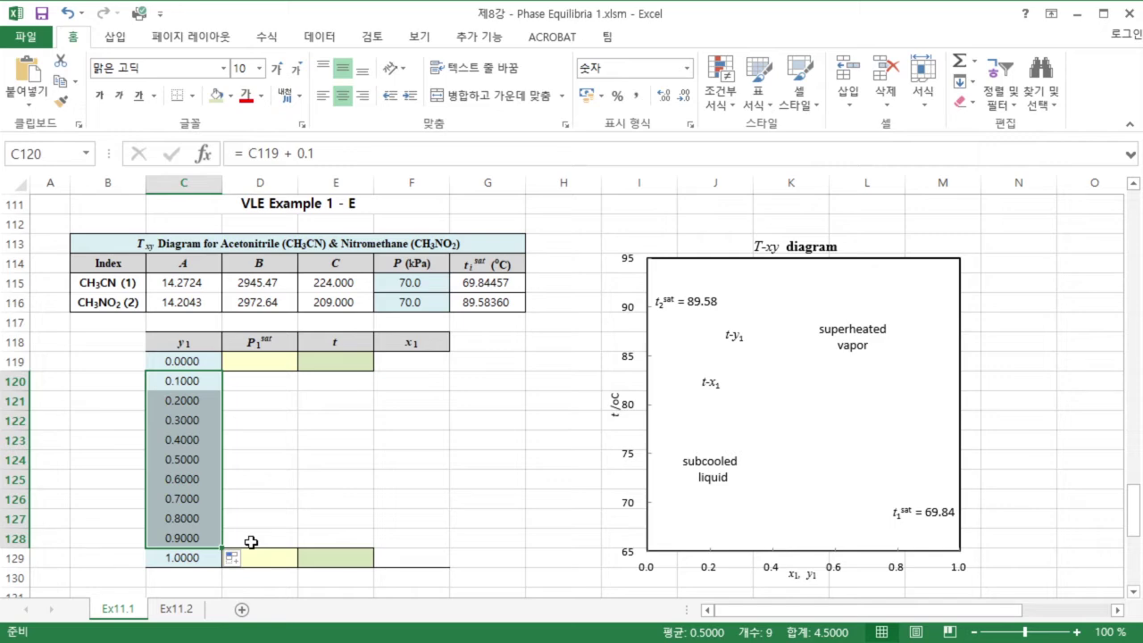
pyautogui.press('Return')
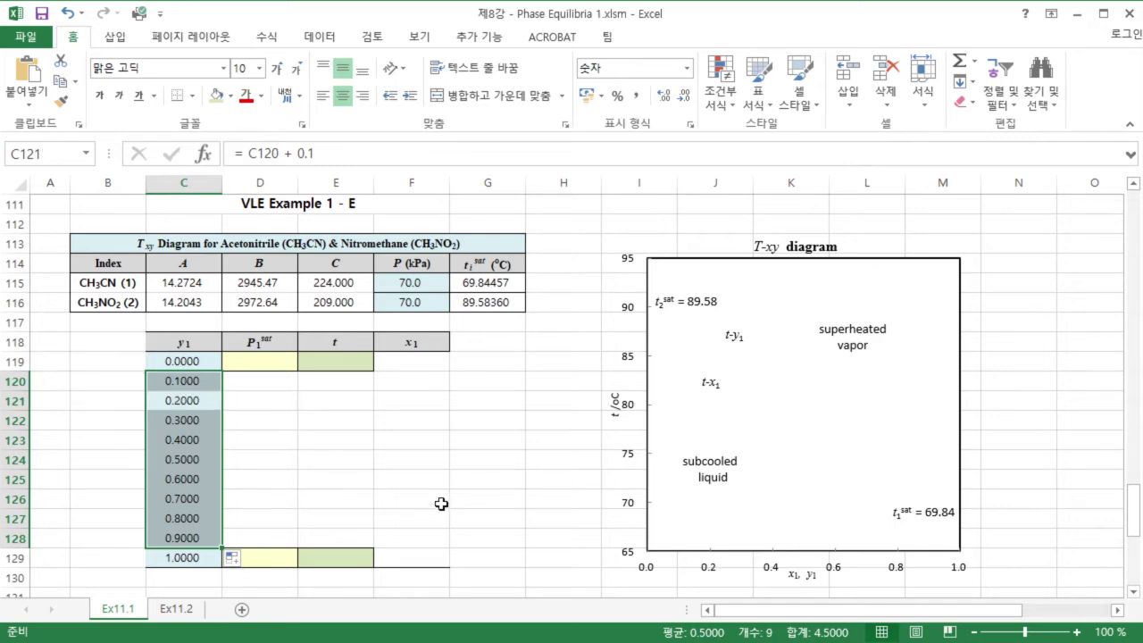
# Step: Enter 0.1 as the y1 value in C135 of the T-x iterative procedure table
pyautogui.click(402, 489)
pyautogui.scroll(-3, 411, 458)
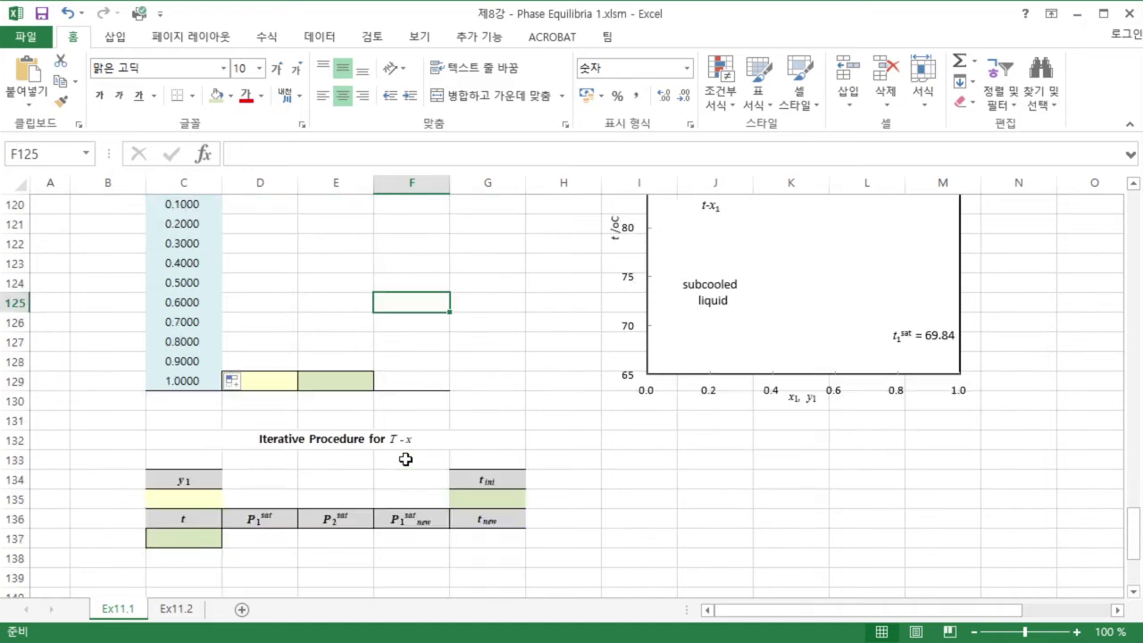
pyautogui.click(201, 497)
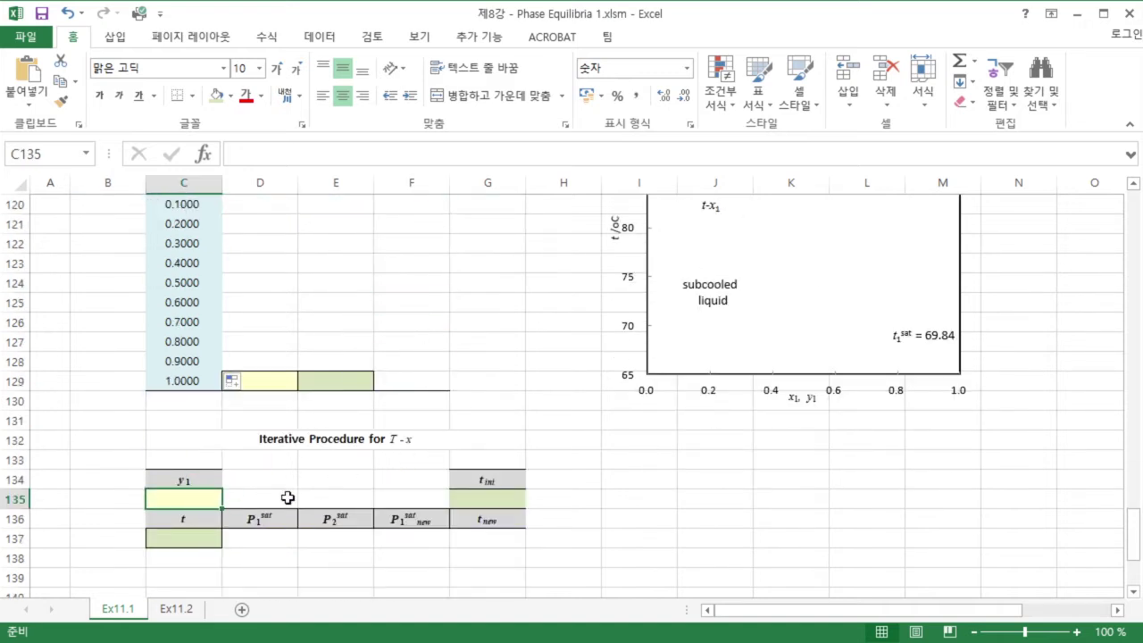
pyautogui.write('0.1')
pyautogui.press('Return')
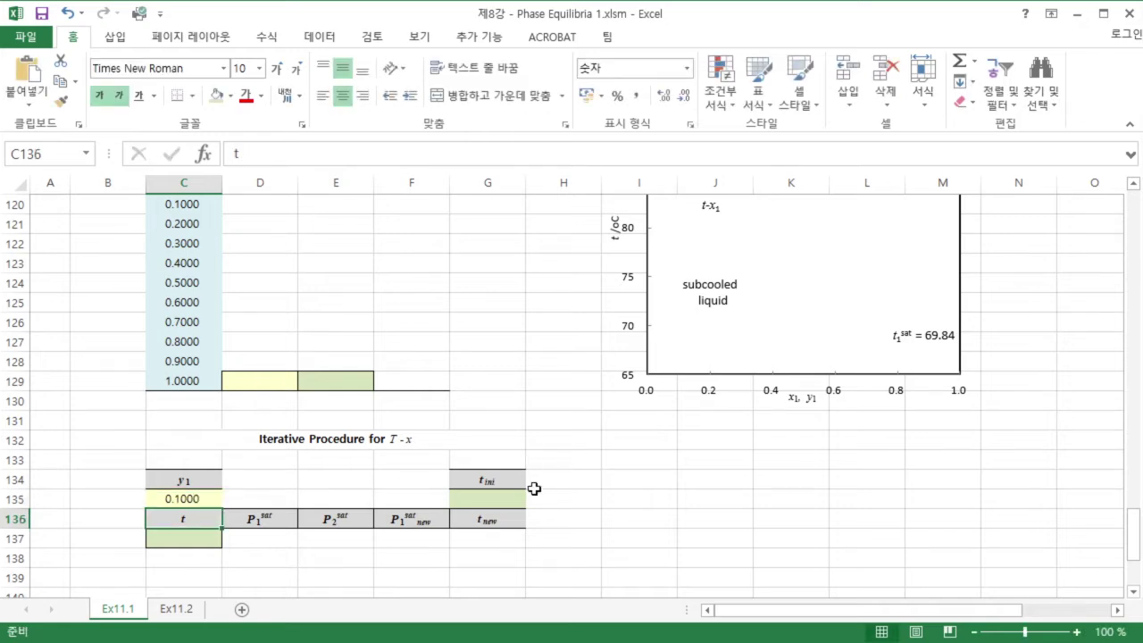
# Step: Enter the initial temperature formula = C135*$G$115 + (1-C135)*$G$116 in the t ini cell G135
pyautogui.click(507, 501)
pyautogui.write('=')
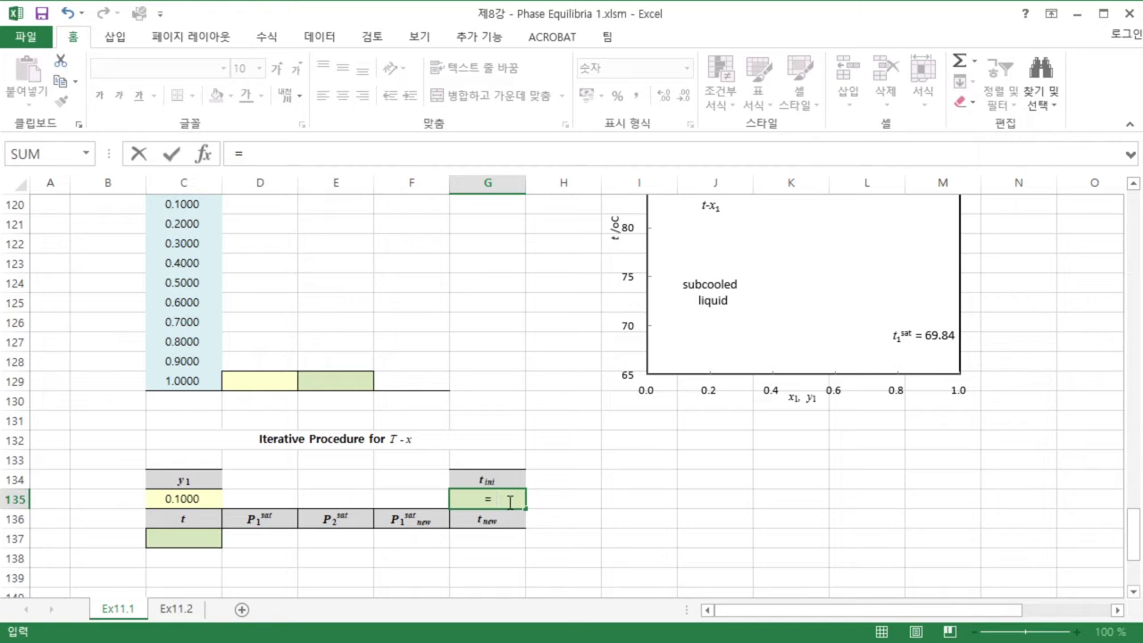
pyautogui.click(180, 498)
pyautogui.write('*')
pyautogui.scroll(4, 505, 362)
pyautogui.click(494, 346)
pyautogui.press('F4')
pyautogui.scroll(-6, 493, 344)
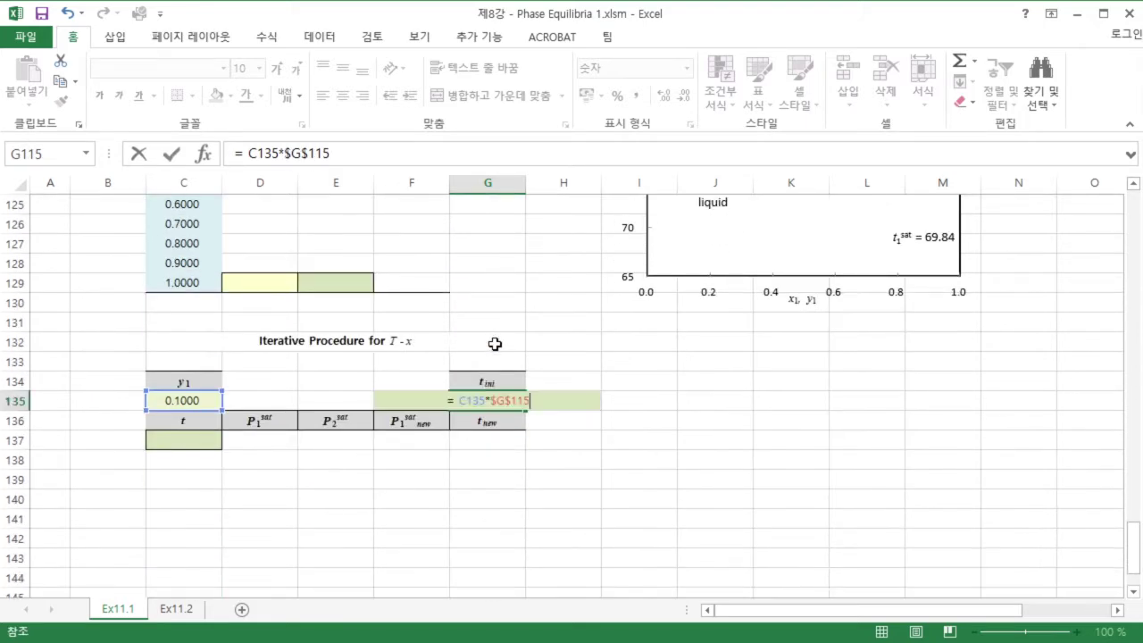
pyautogui.write('=')
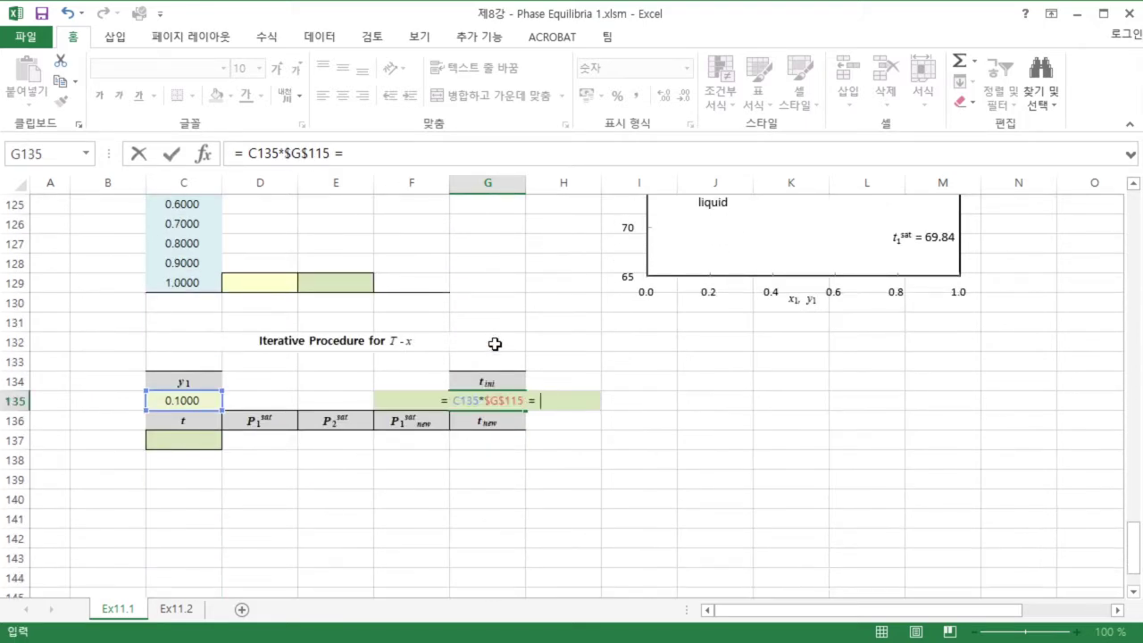
pyautogui.press('BackSpace')
pyautogui.write('+ (1-')
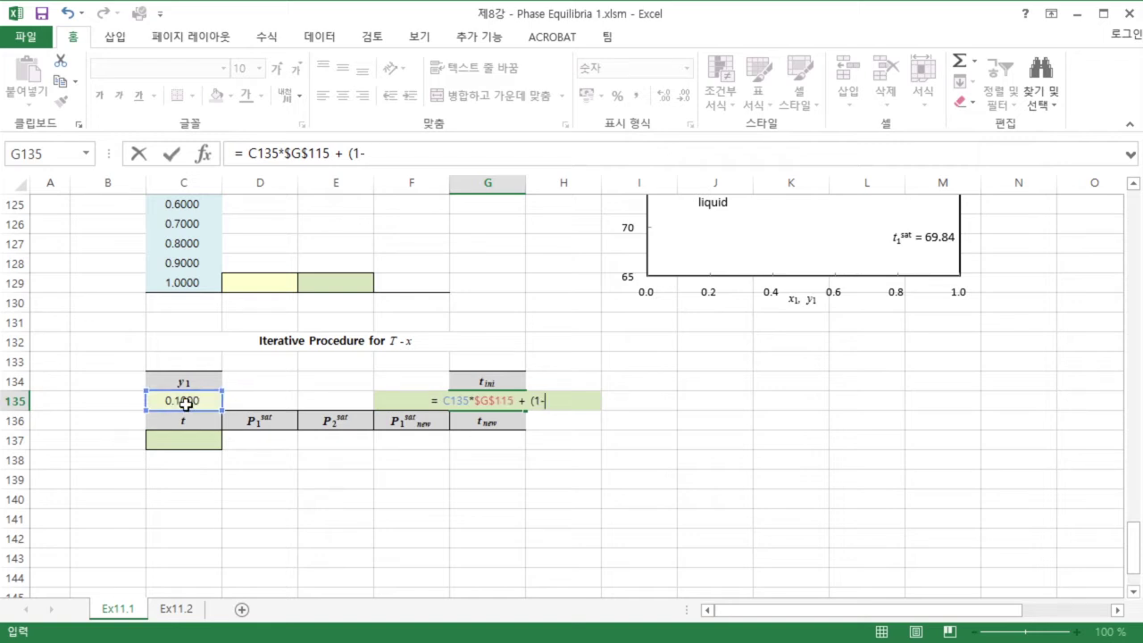
pyautogui.click(185, 402)
pyautogui.write(')*')
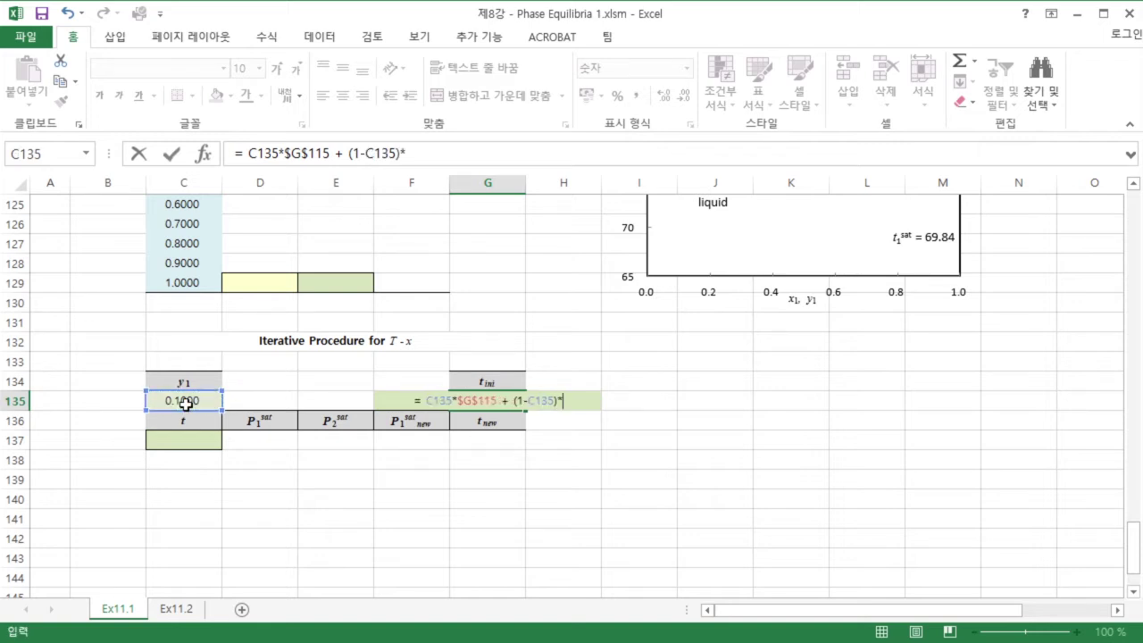
pyautogui.scroll(5, 439, 340)
pyautogui.click(471, 324)
pyautogui.press('F4')
pyautogui.press('Return')
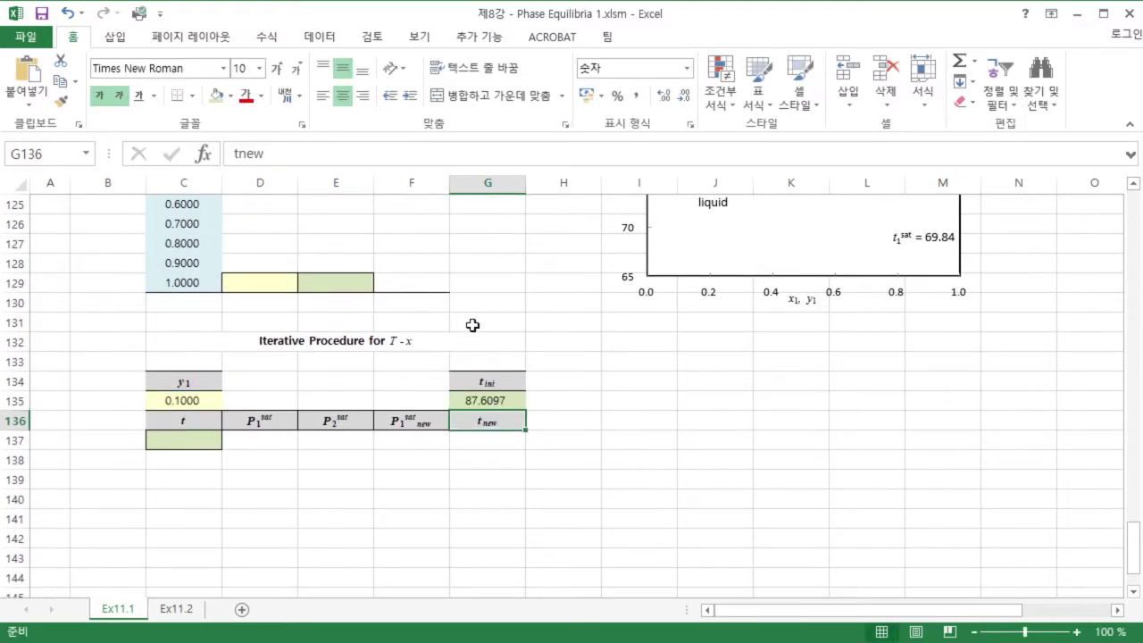
# Step: Link the first iteration temperature t in C137 to the initial temperature with = G135
pyautogui.click(195, 443)
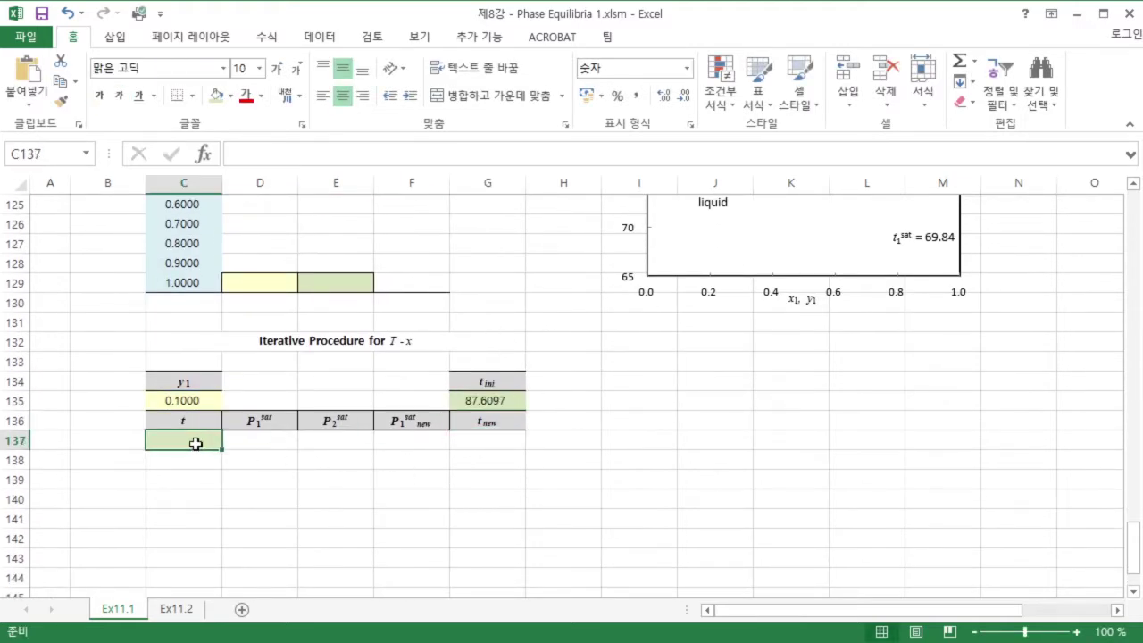
pyautogui.write('=')
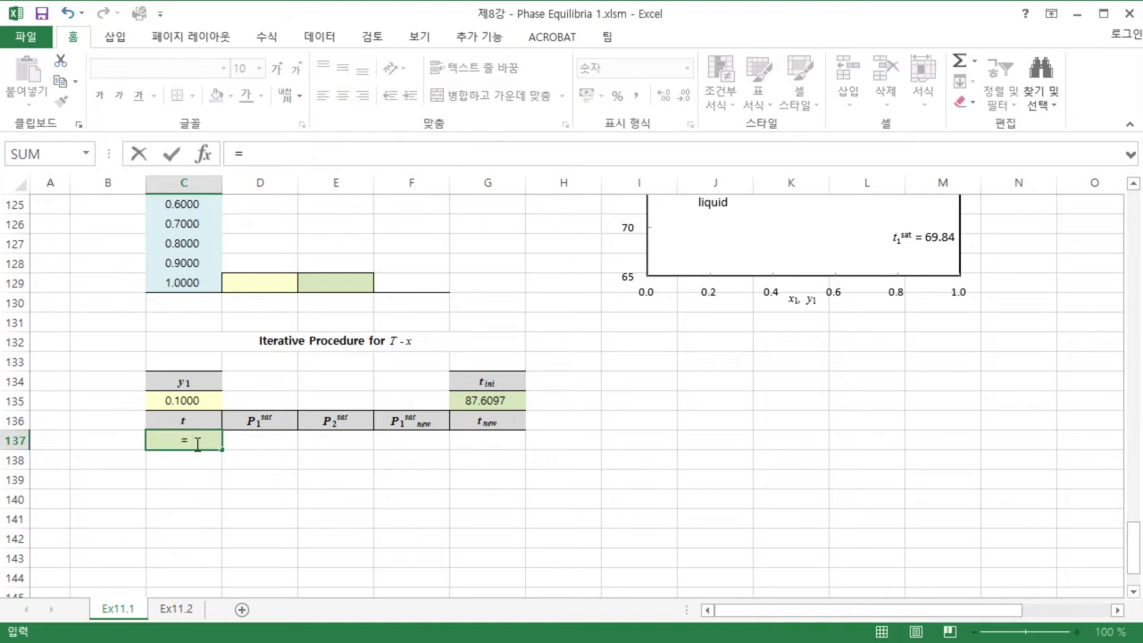
pyautogui.click(491, 401)
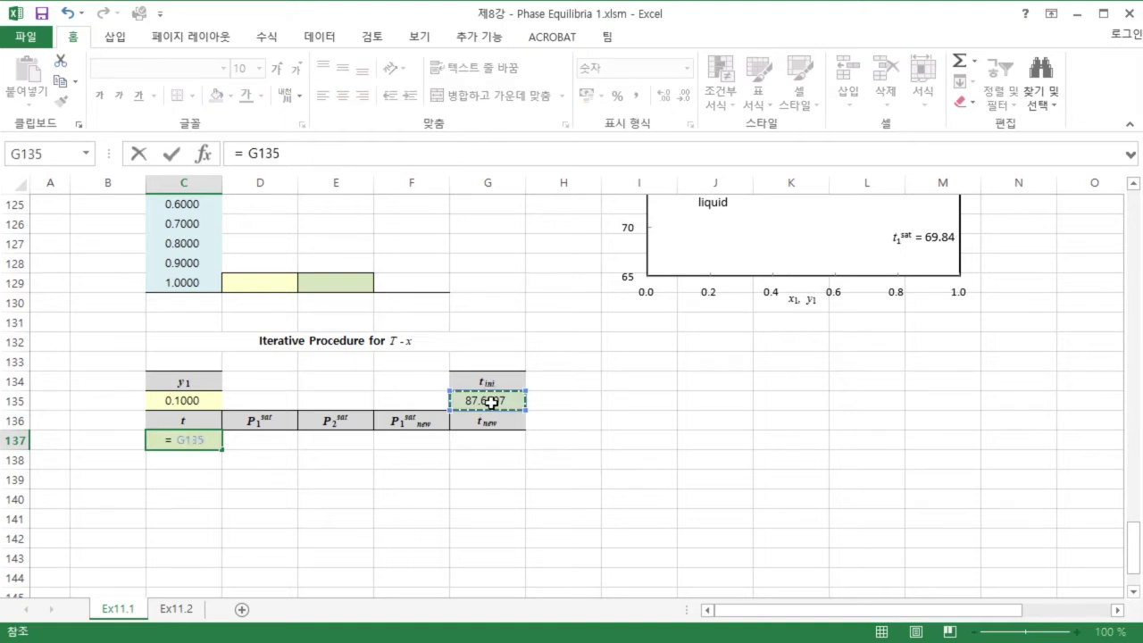
pyautogui.press('Return')
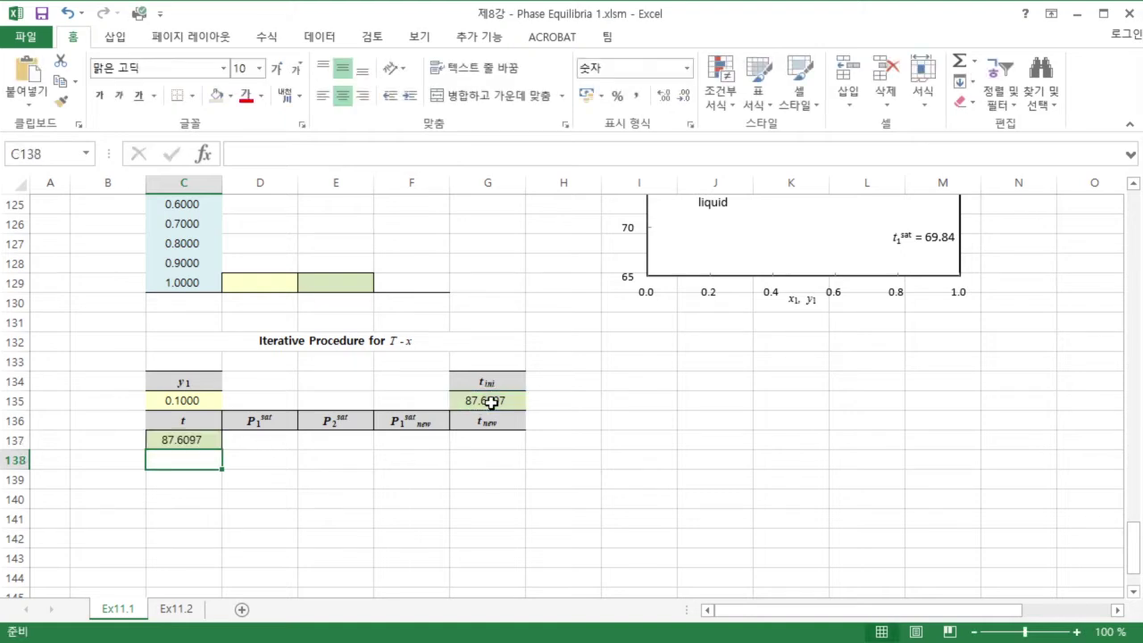
# Step: Enter the P1sat Antoine formula = exp($C$115 - $D$115/(t+$E$115)) in D137
pyautogui.click(266, 445)
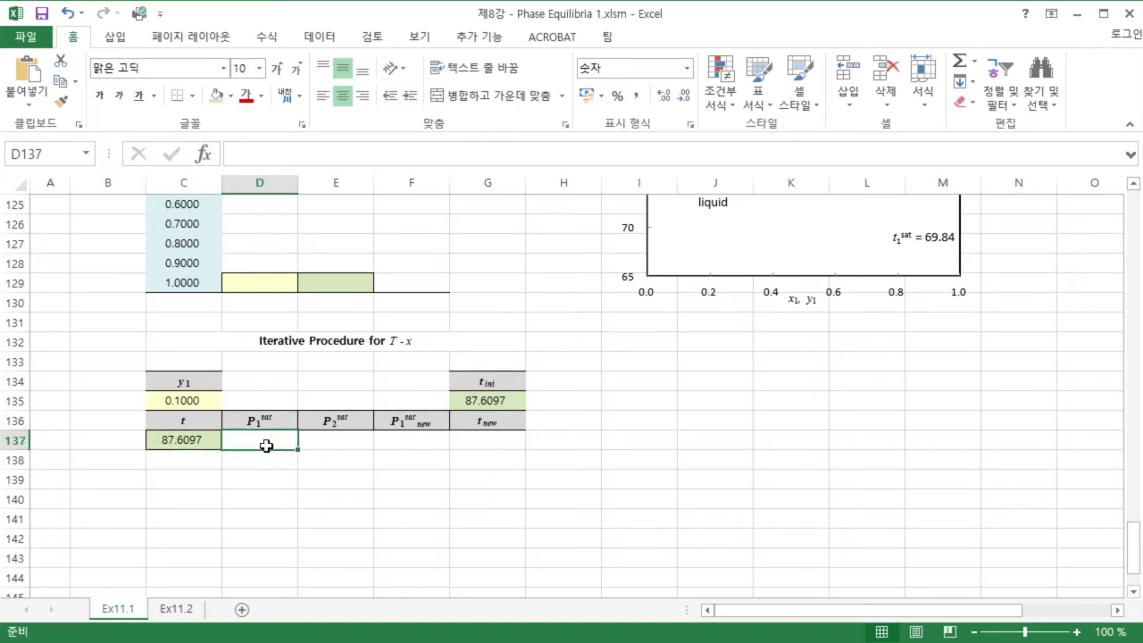
pyautogui.write('exp(')
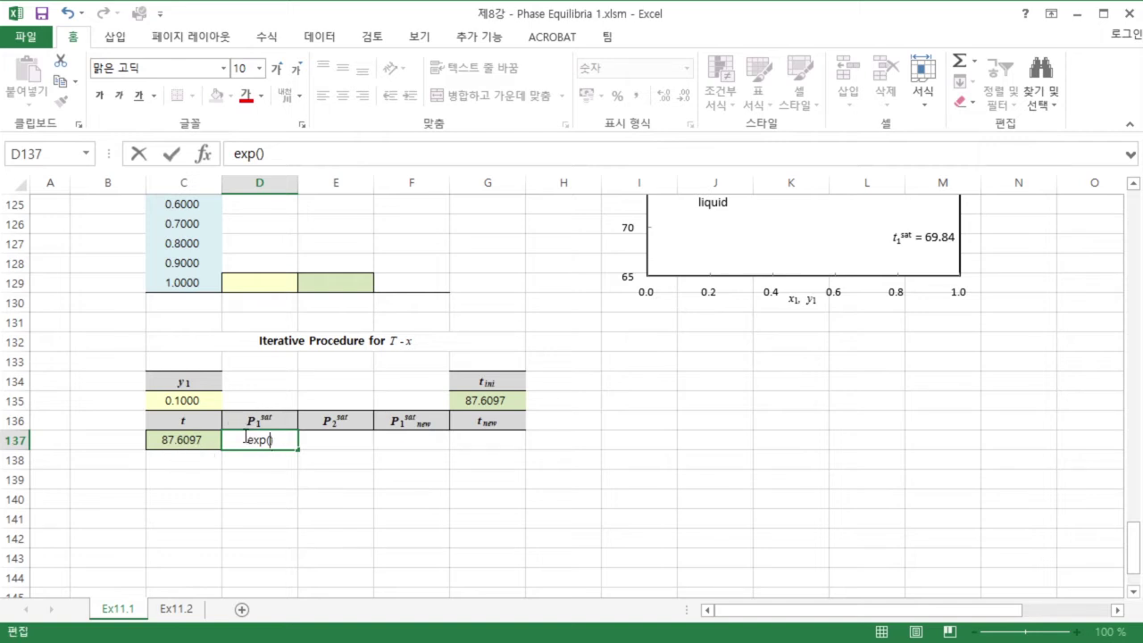
pyautogui.click(235, 155)
pyautogui.write('=')
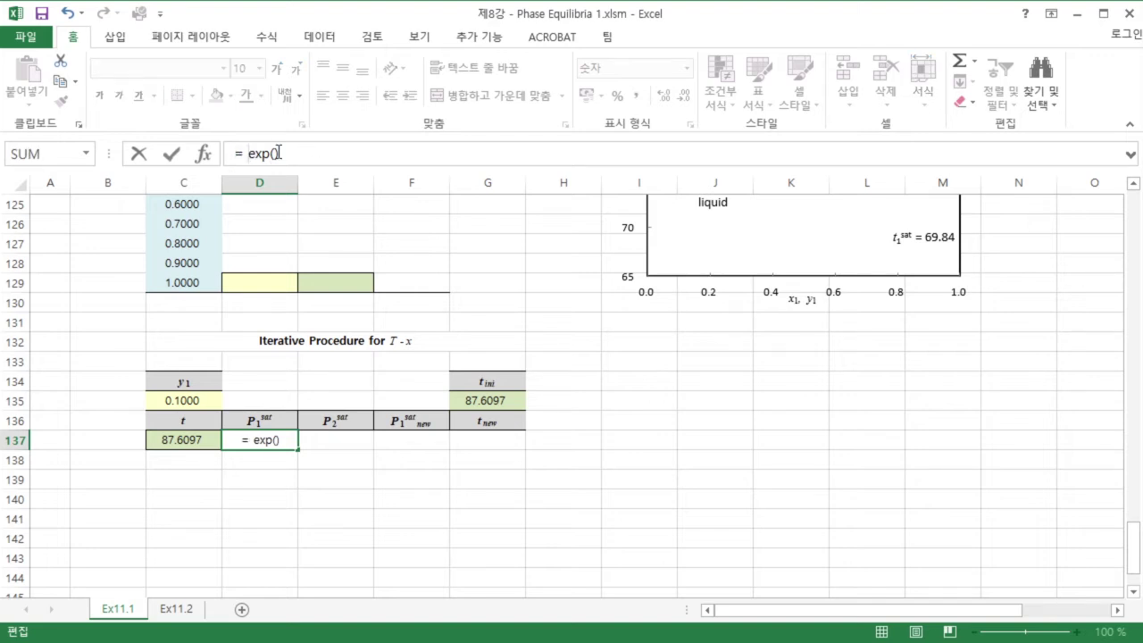
pyautogui.scroll(6, 332, 224)
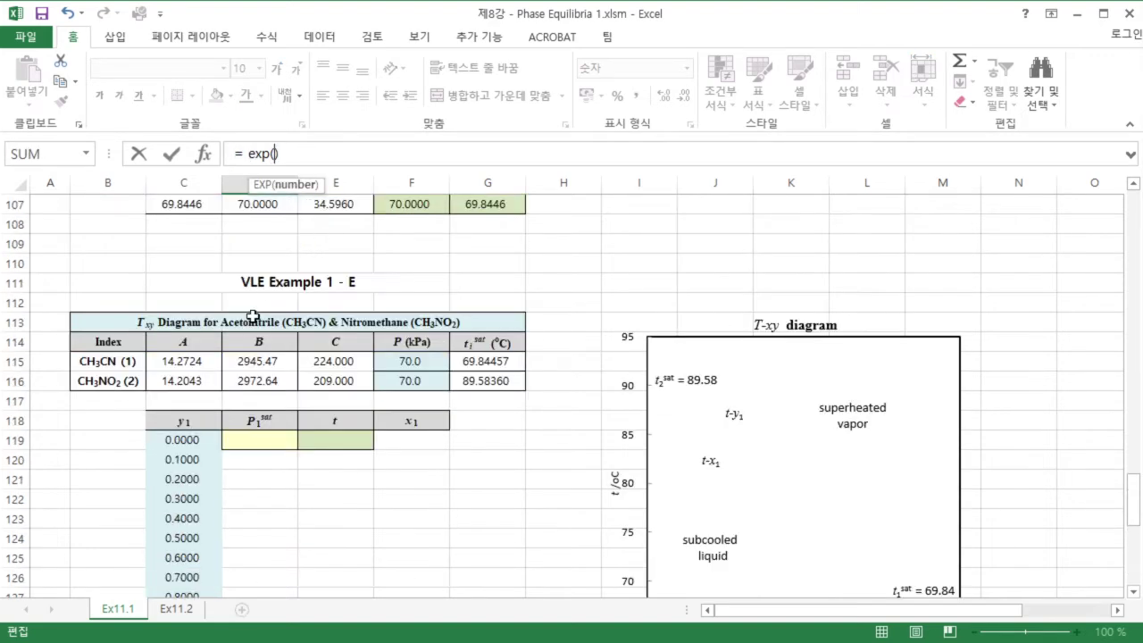
pyautogui.click(203, 364)
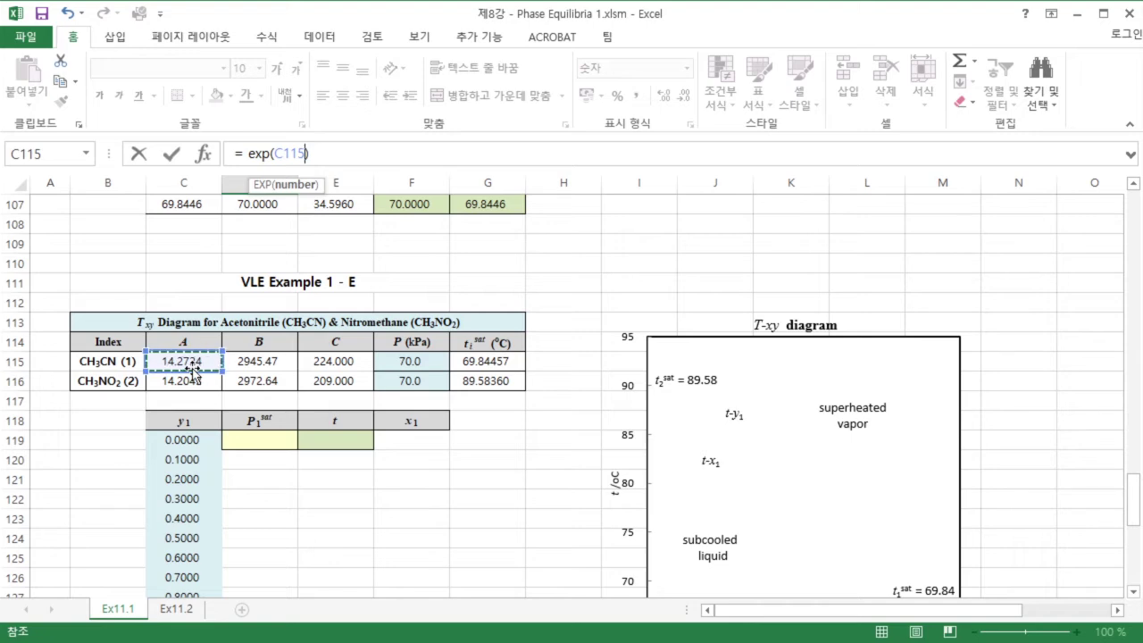
pyautogui.press('F4')
pyautogui.write('-')
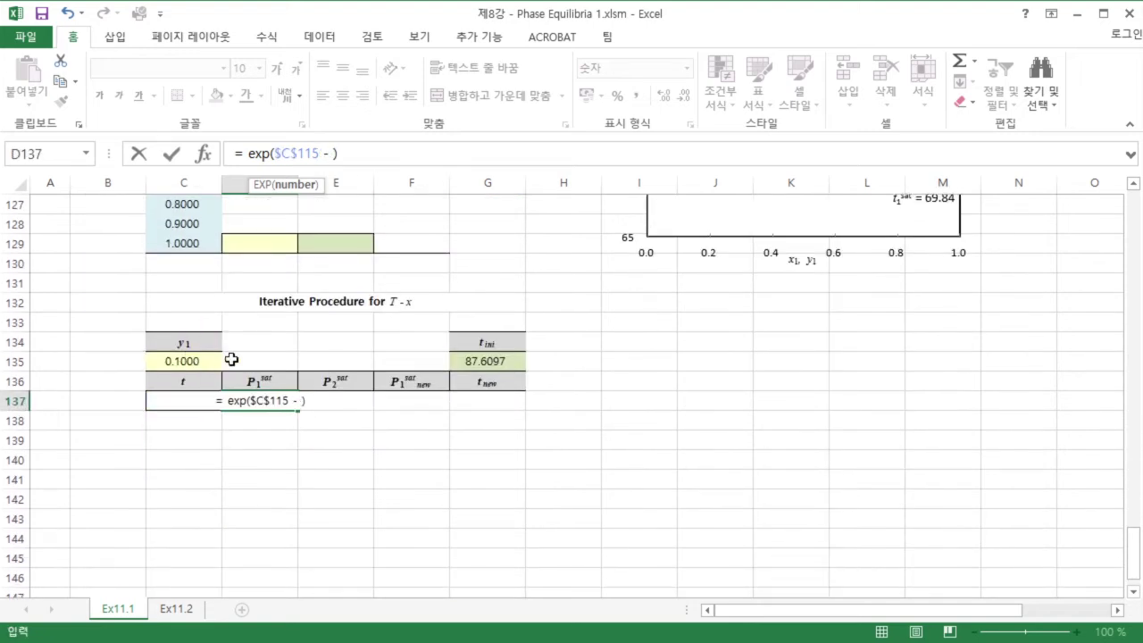
pyautogui.scroll(5, 268, 336)
pyautogui.click(257, 264)
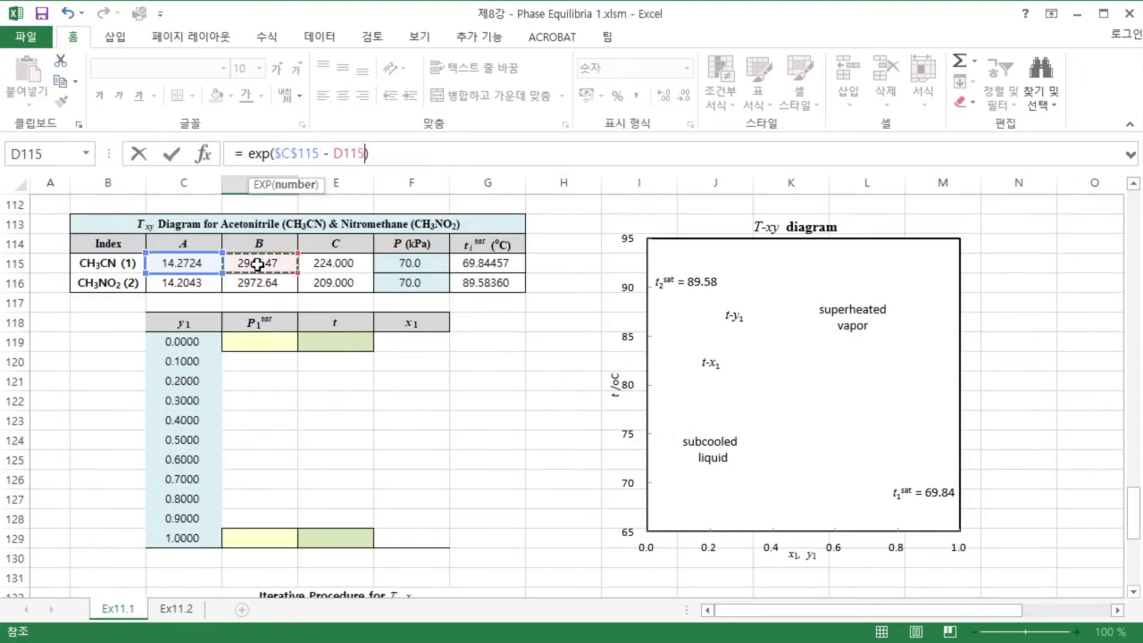
pyautogui.press('F4')
pyautogui.write('/(t')
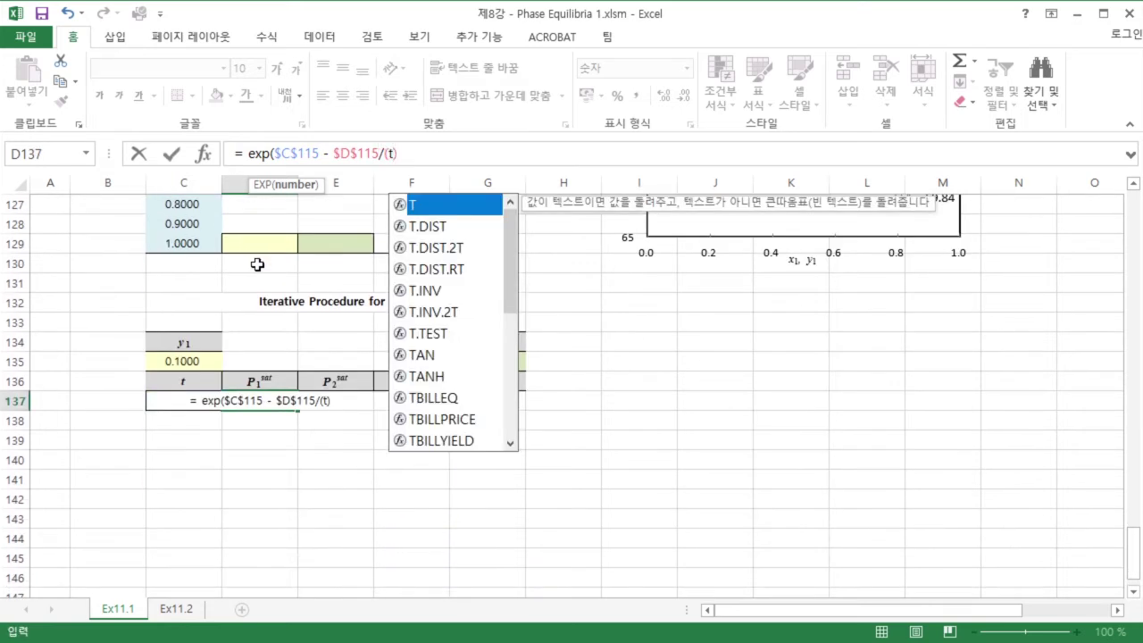
pyautogui.write('=')
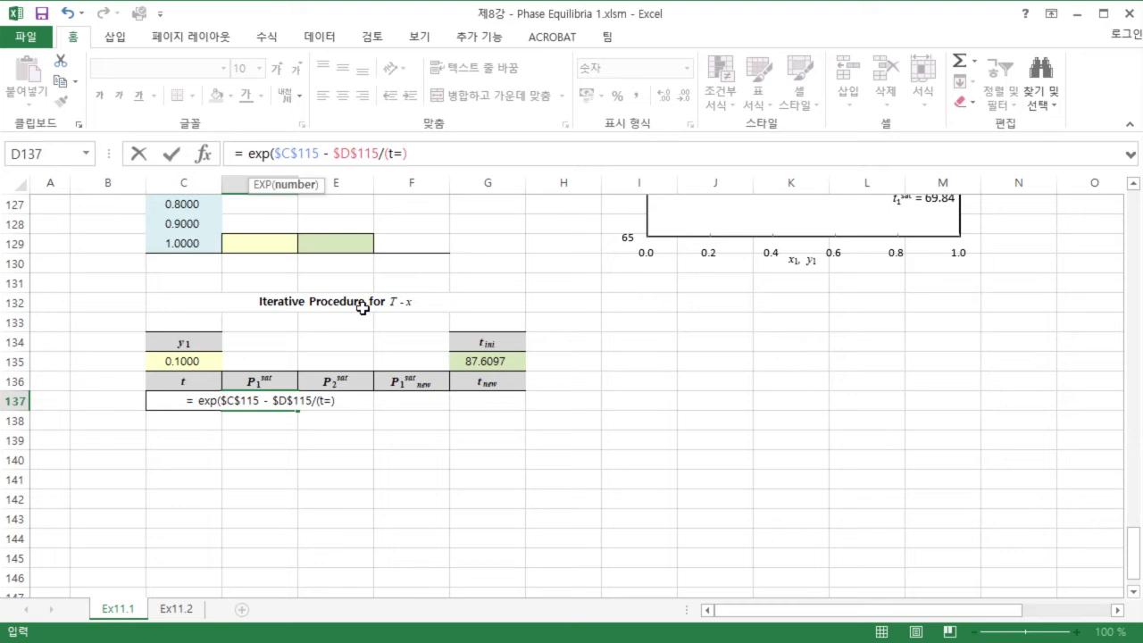
pyautogui.press('BackSpace')
pyautogui.write('+')
pyautogui.scroll(2, 370, 281)
pyautogui.scroll(4, 369, 281)
pyautogui.click(332, 321)
pyautogui.press('F4')
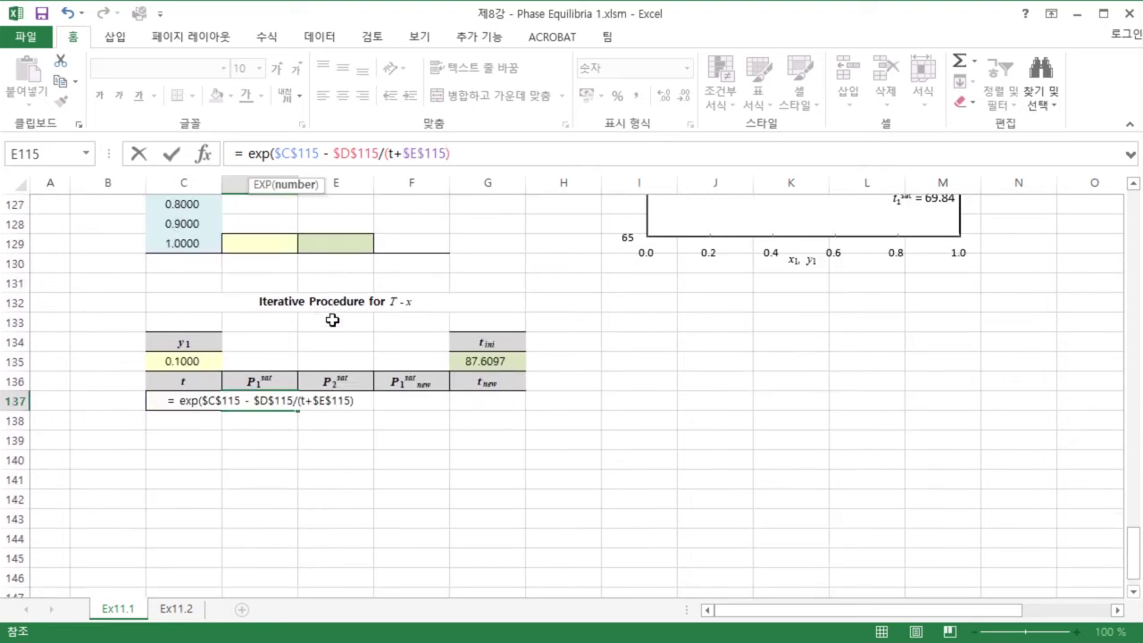
pyautogui.write(')')
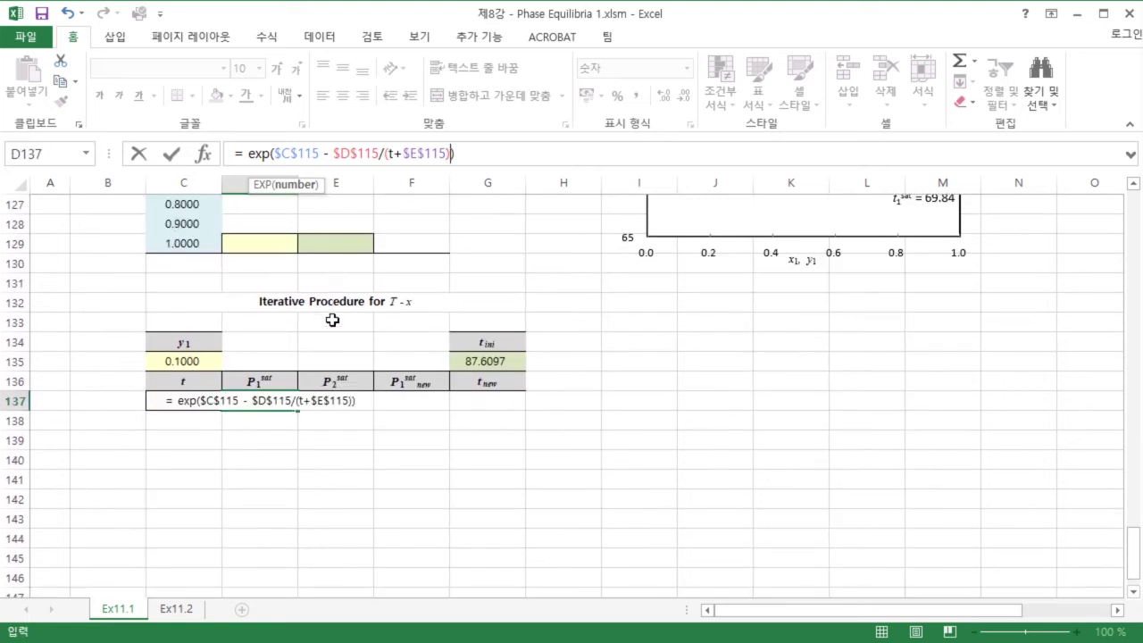
pyautogui.press('Return')
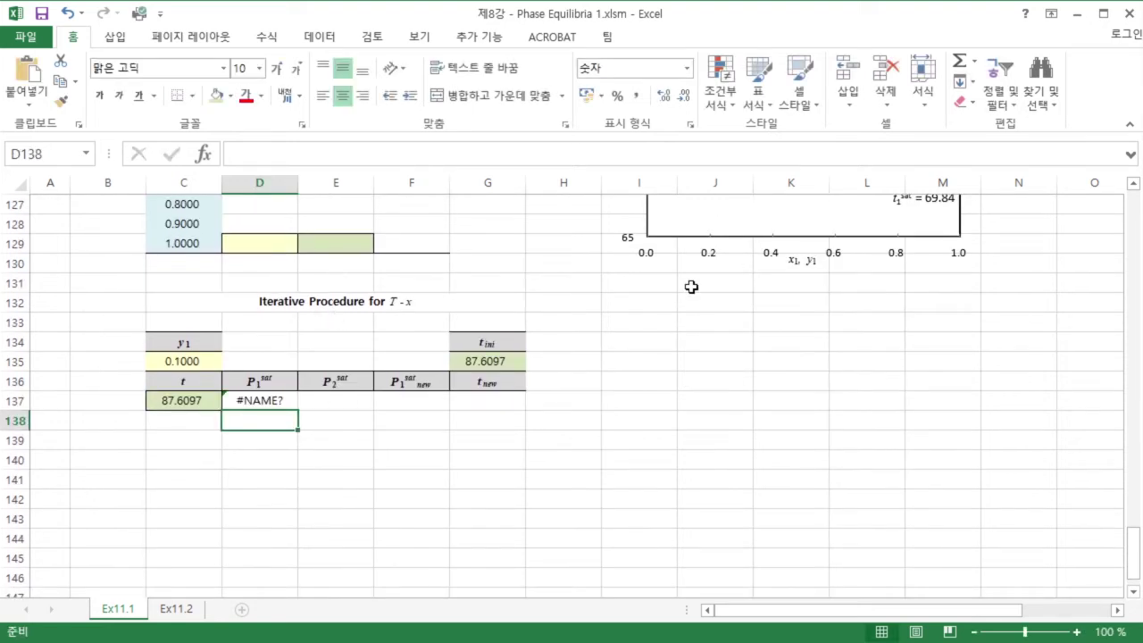
# Step: Replace the t in D137's P1sat formula with the column-locked reference $C137
pyautogui.click(268, 399)
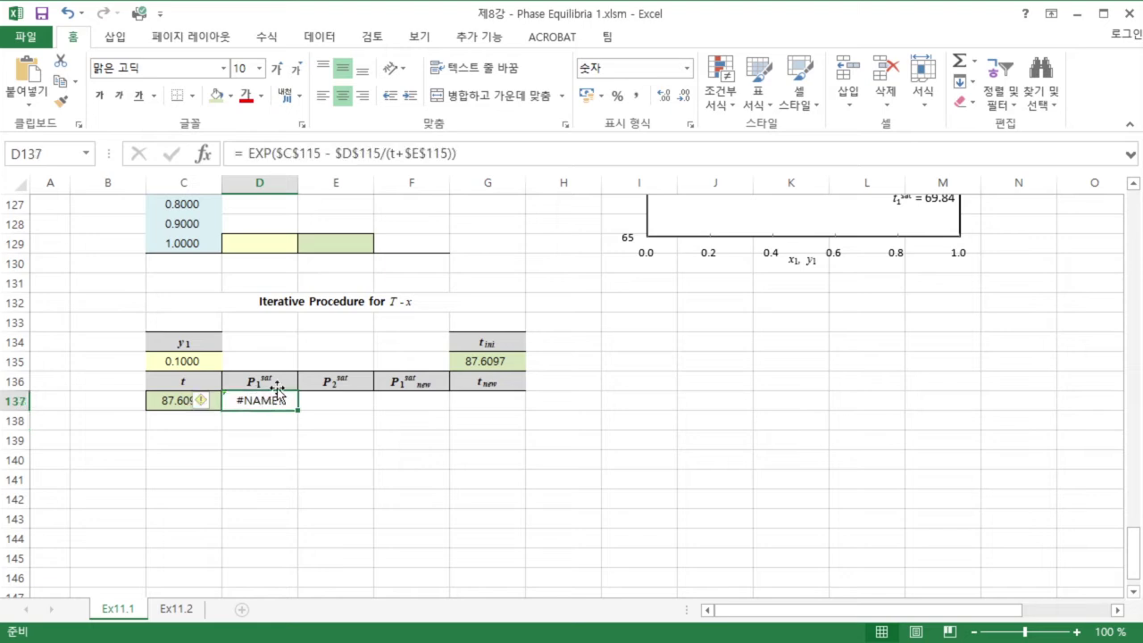
pyautogui.click(394, 154)
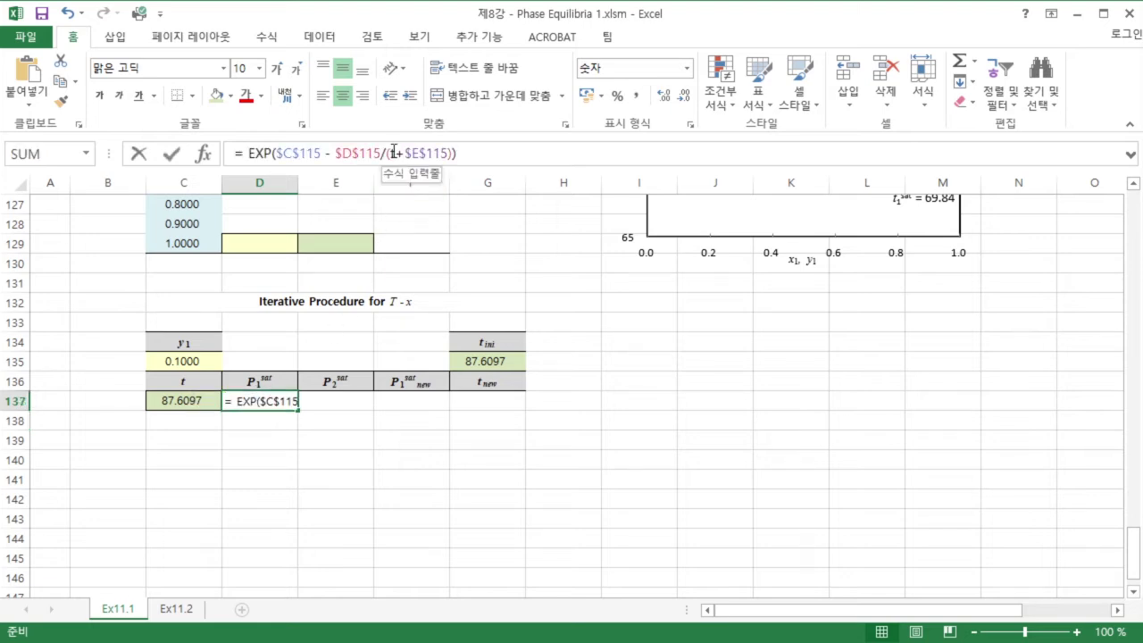
pyautogui.click(194, 401)
pyautogui.press('F4')
pyautogui.press('F4')
pyautogui.press('F4')
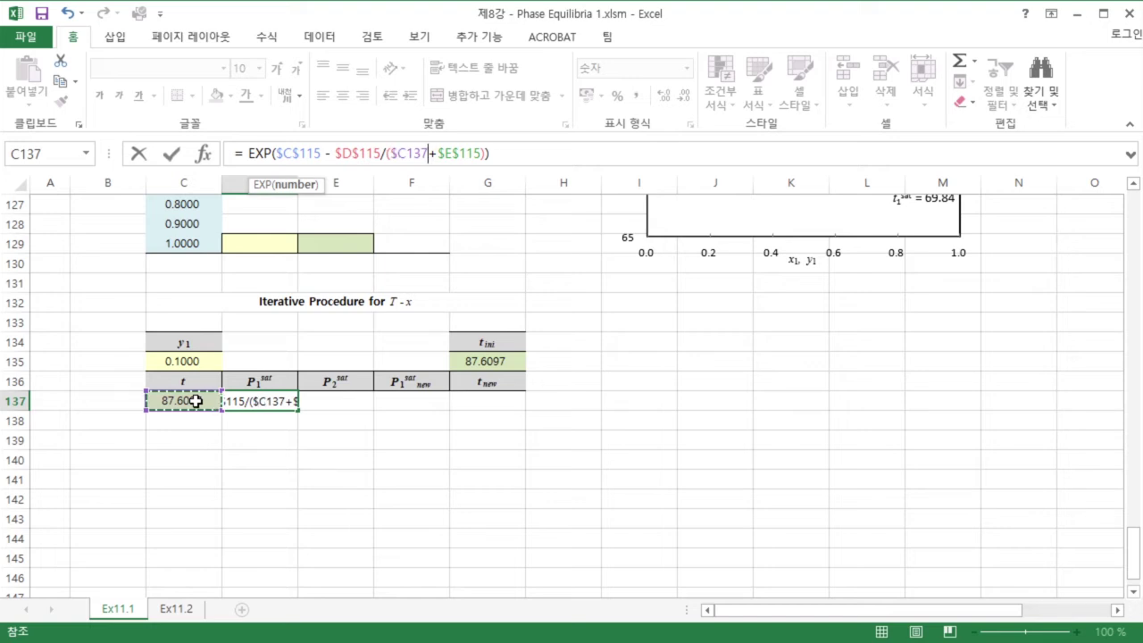
pyautogui.press('Return')
# Step: Copy the P1sat formula from D137 into the P2sat cell E137
pyautogui.click(278, 396)
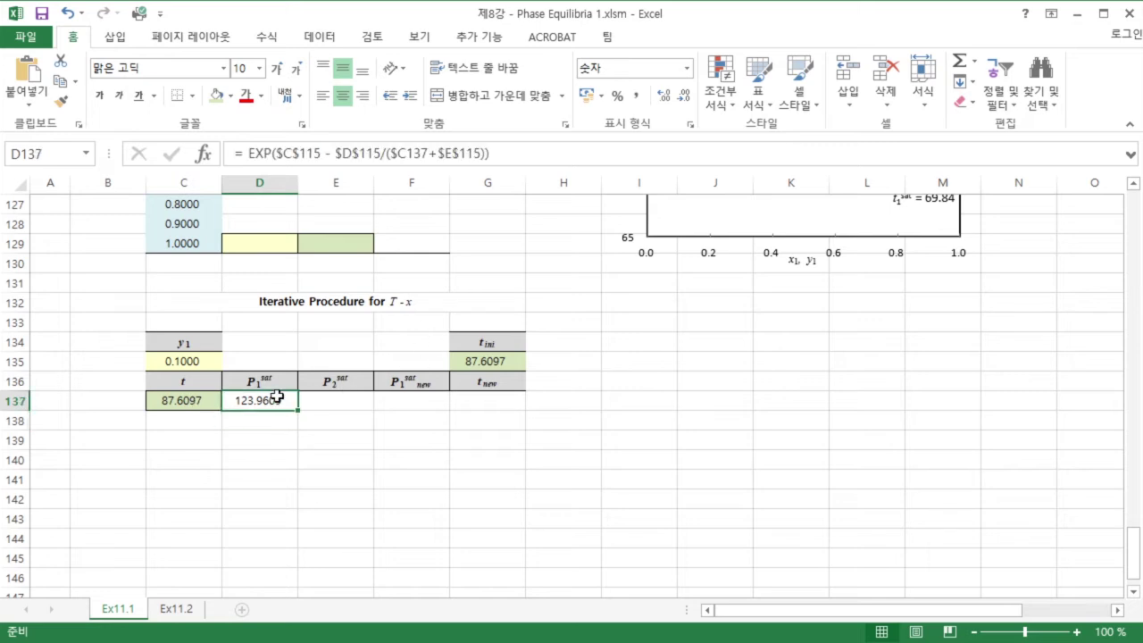
pyautogui.hotkey('ctrl', 'c')
pyautogui.click(335, 400)
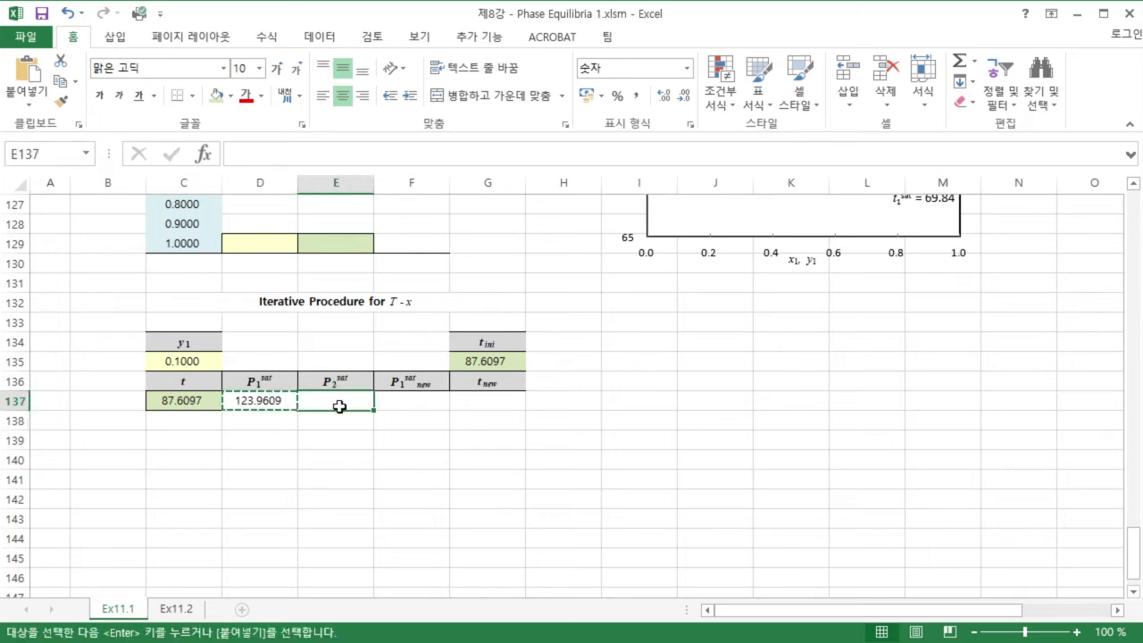
pyautogui.hotkey('ctrl', 'v')
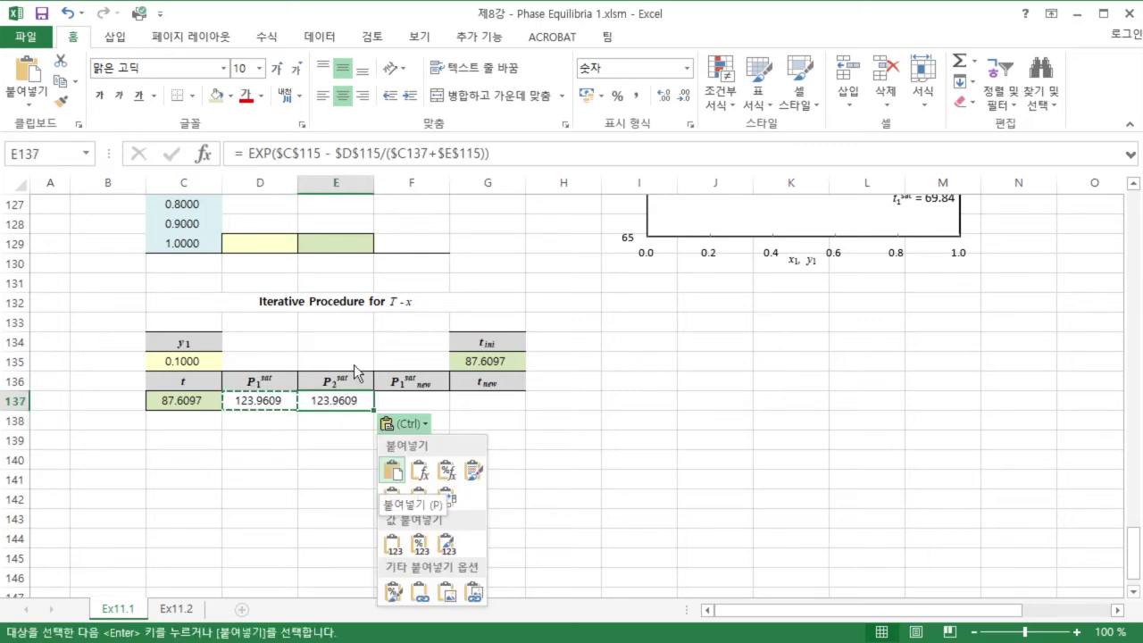
# Step: Change the Antoine constants in E137's formula to nitromethane's $C$116, $D$116 and $E$116
pyautogui.click(317, 156)
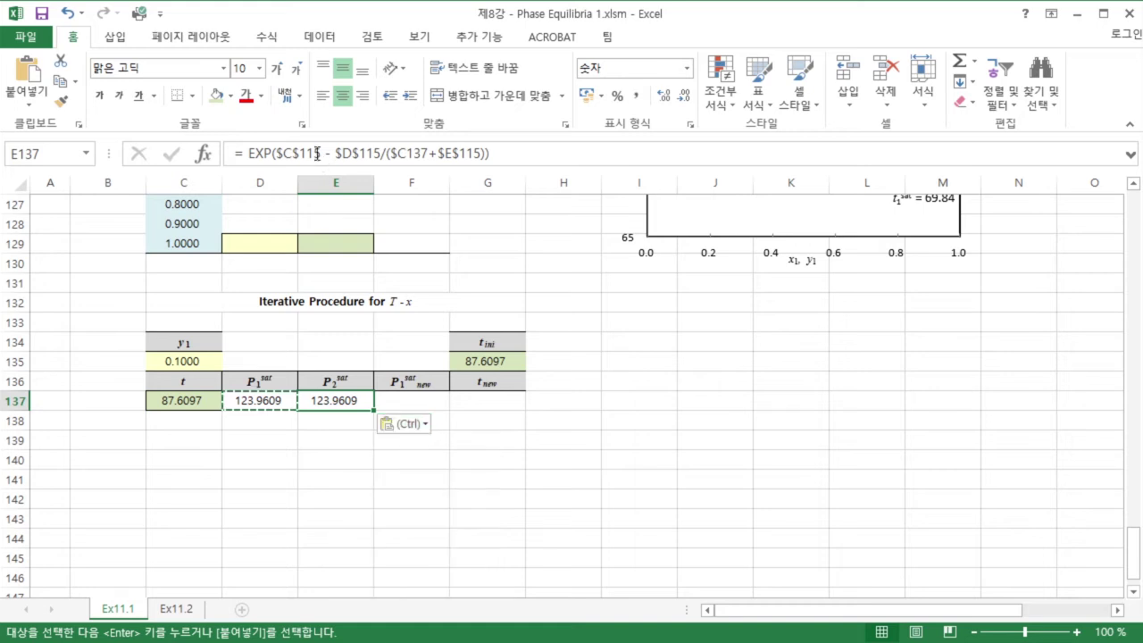
pyautogui.click(317, 156)
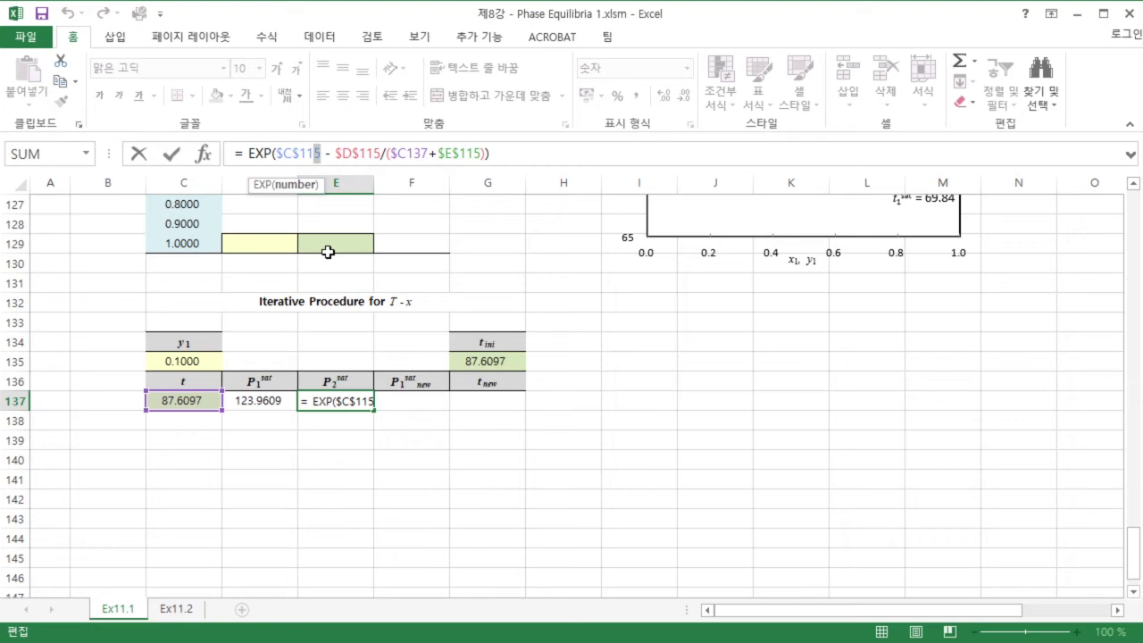
pyautogui.write('6')
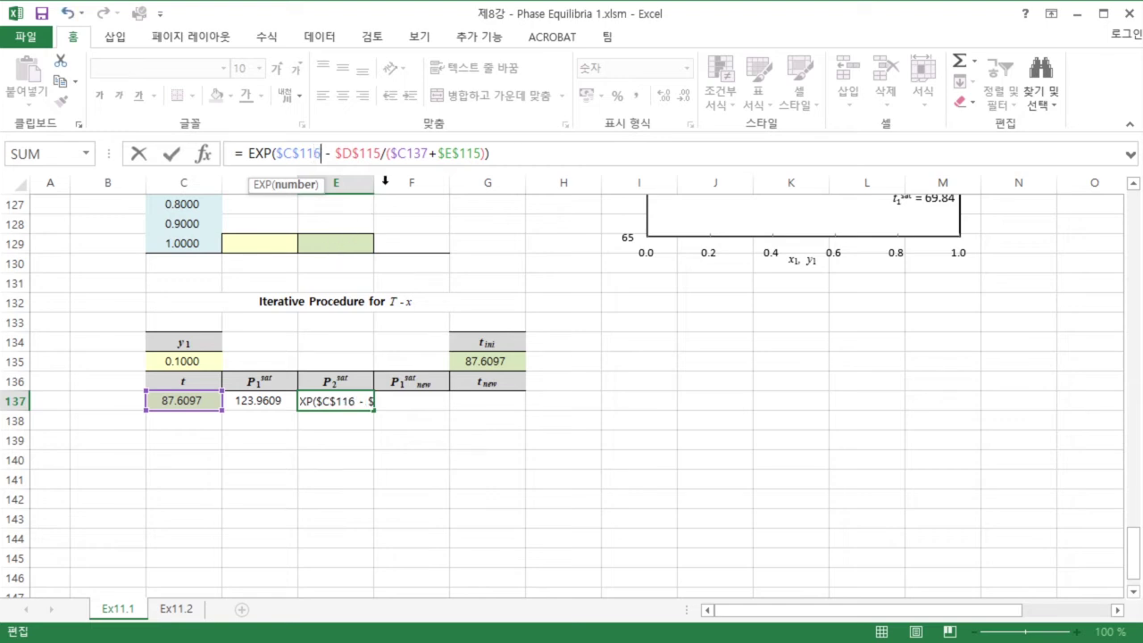
pyautogui.write('6')
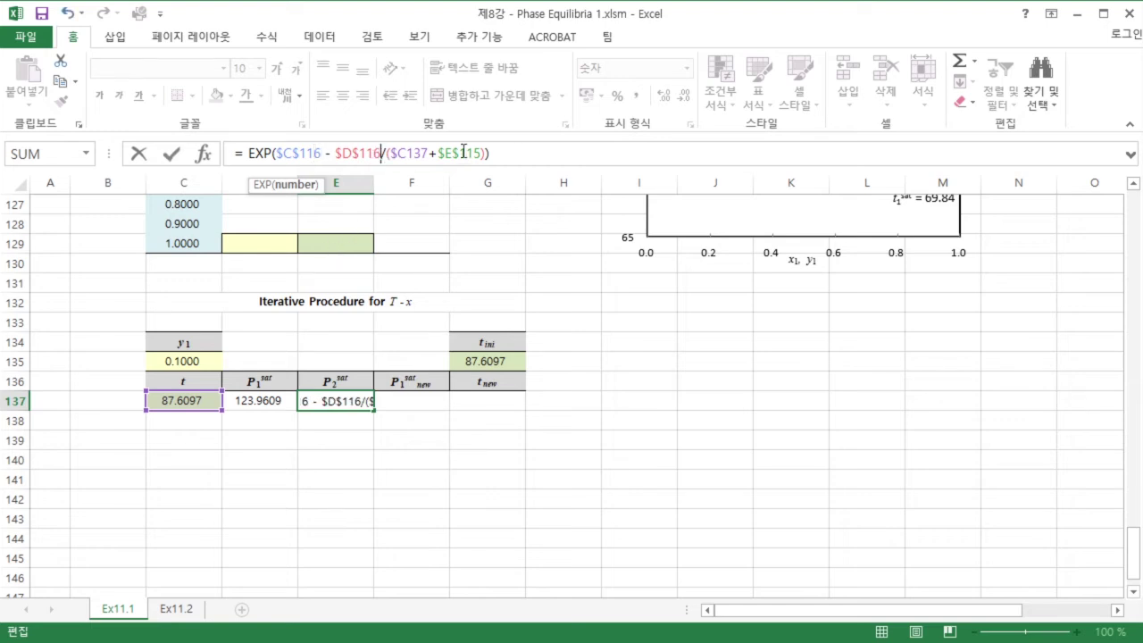
pyautogui.write('6')
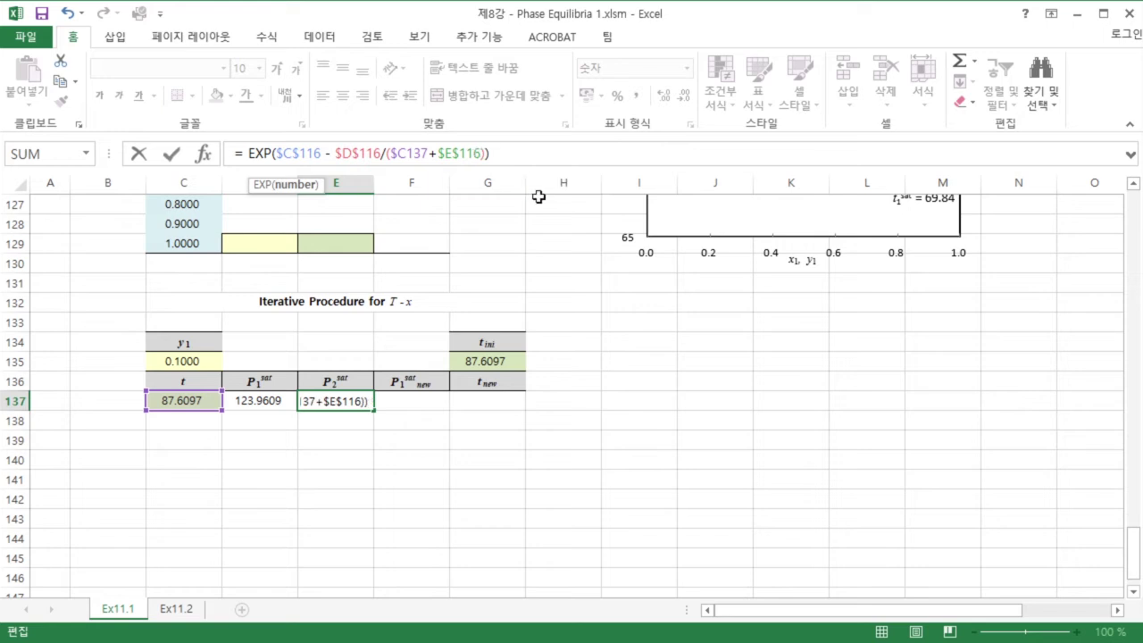
pyautogui.press('Return')
pyautogui.click(343, 395)
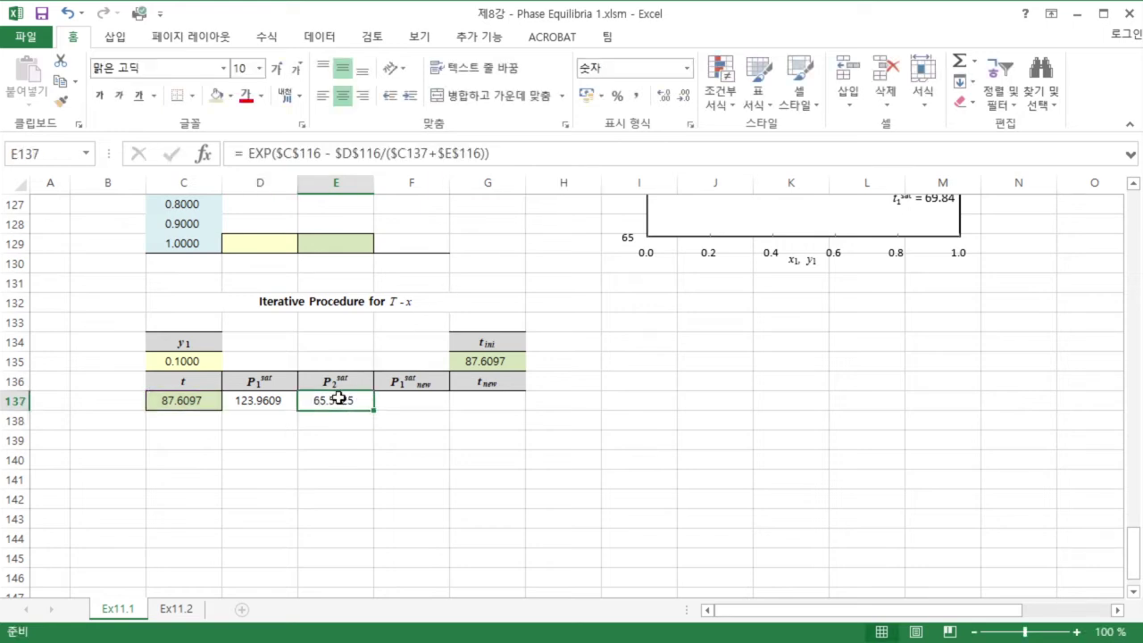
# Step: Consult the notes' equation for P1sat new, and begin F137's formula as =$F$115 * () with the fixed pressure reference
pyautogui.click(396, 398)
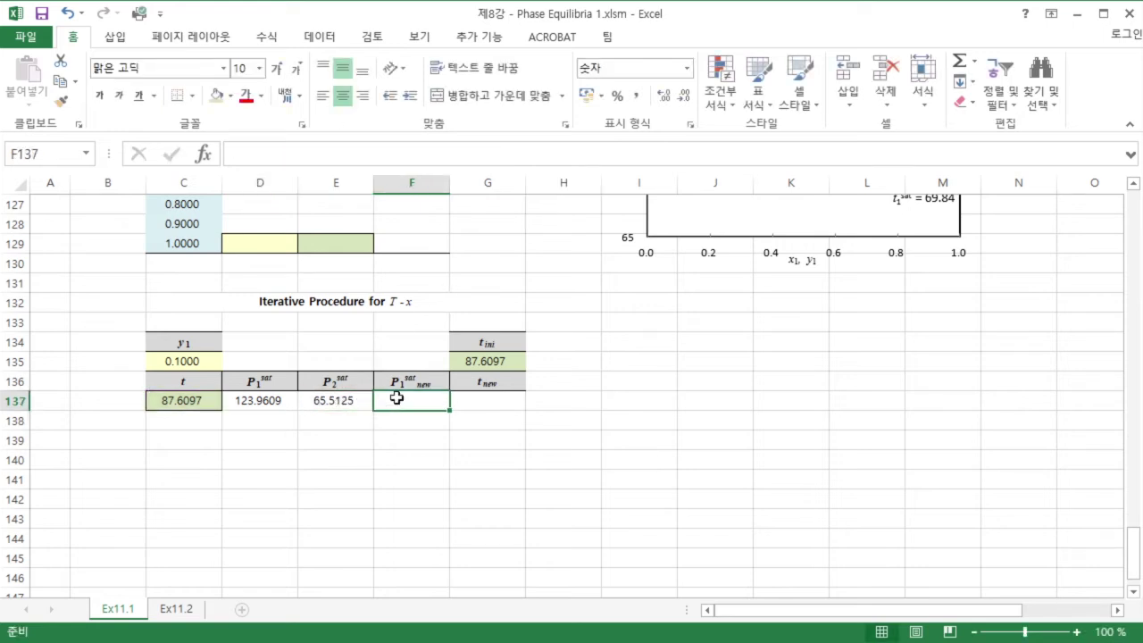
pyautogui.hotkey('alt', 'Tab')
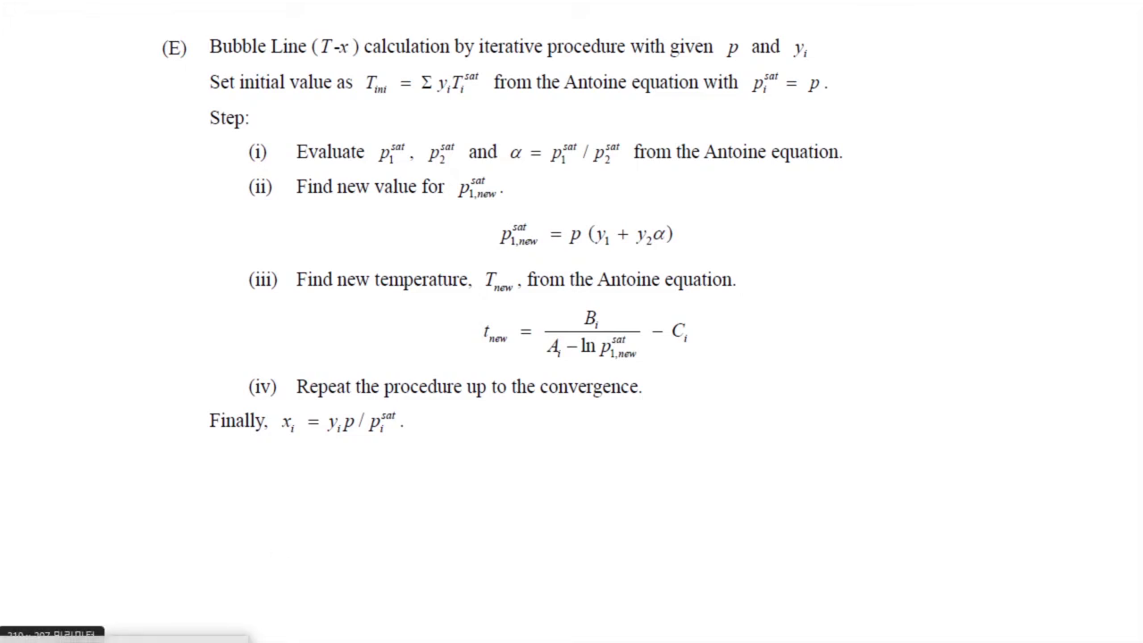
pyautogui.hotkey('alt', 'Tab')
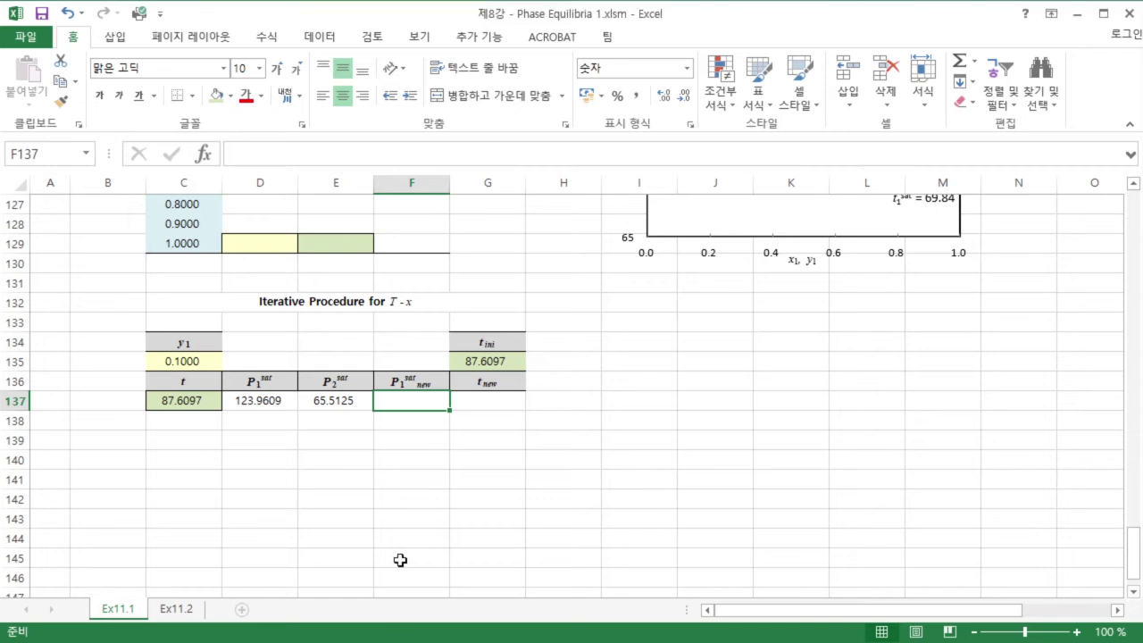
pyautogui.write('=')
pyautogui.scroll(4, 428, 482)
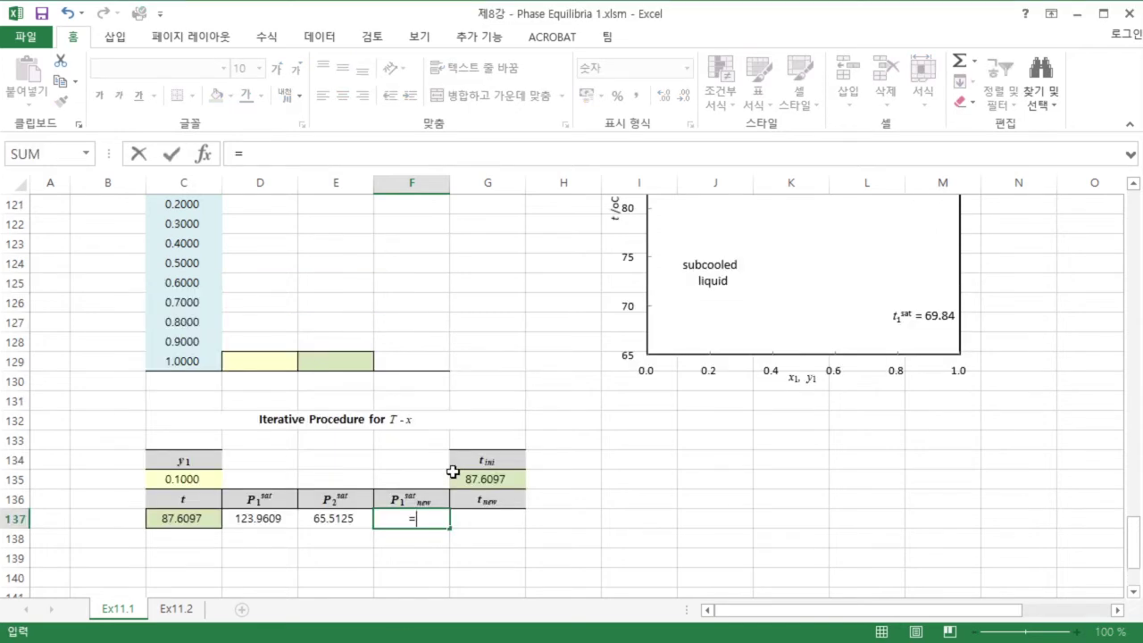
pyautogui.scroll(2, 453, 467)
pyautogui.click(408, 321)
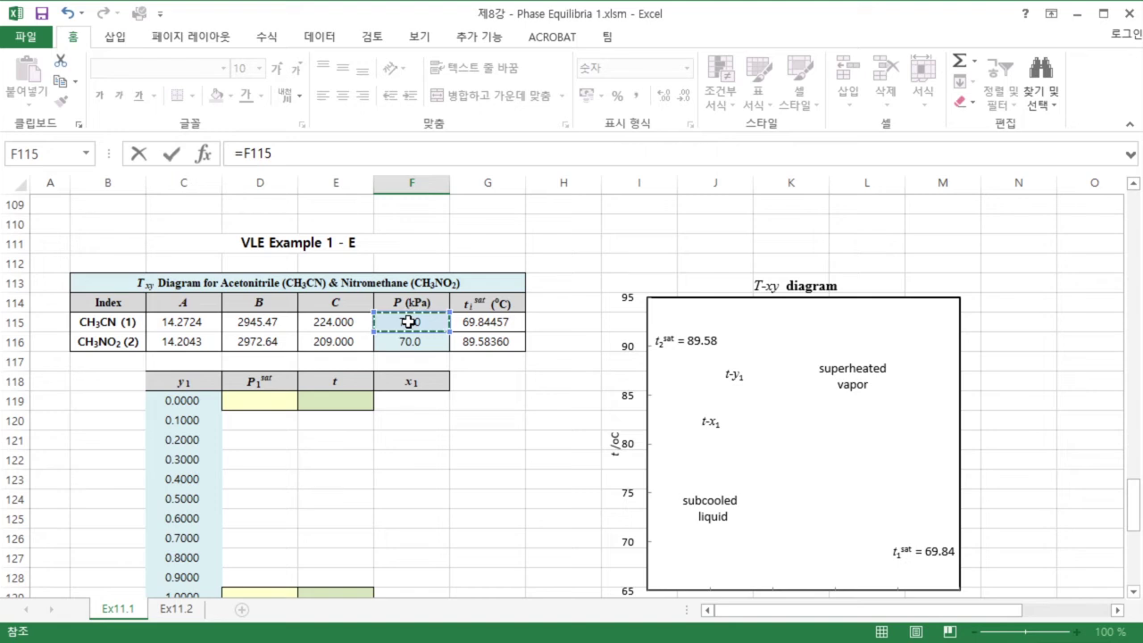
pyautogui.press('F4')
pyautogui.write('8 ()')
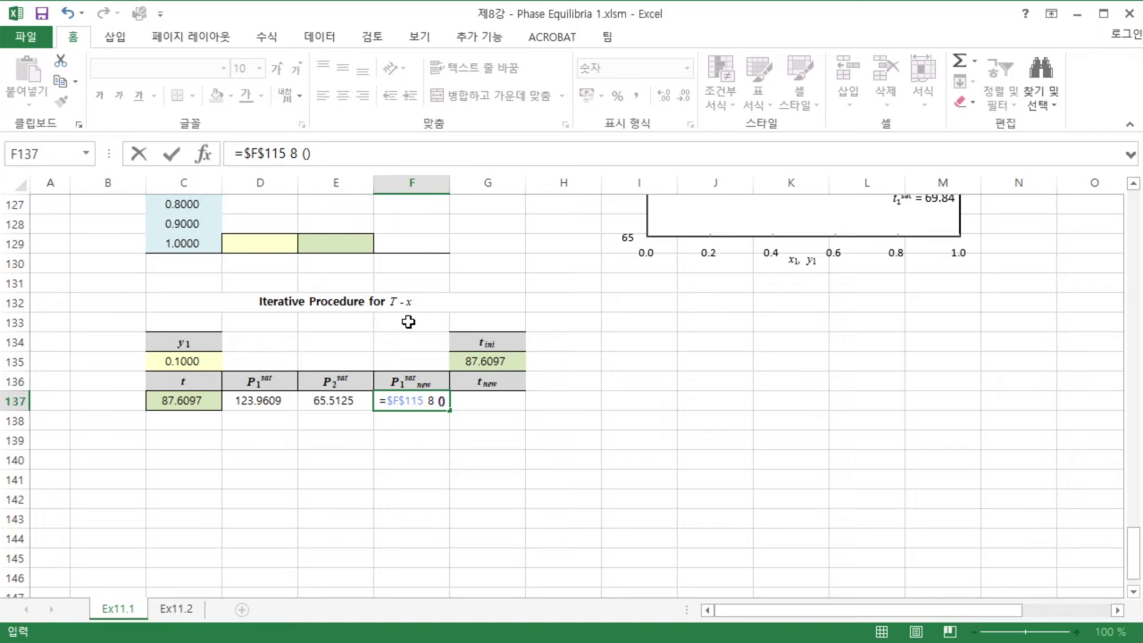
pyautogui.doubleClick(294, 154)
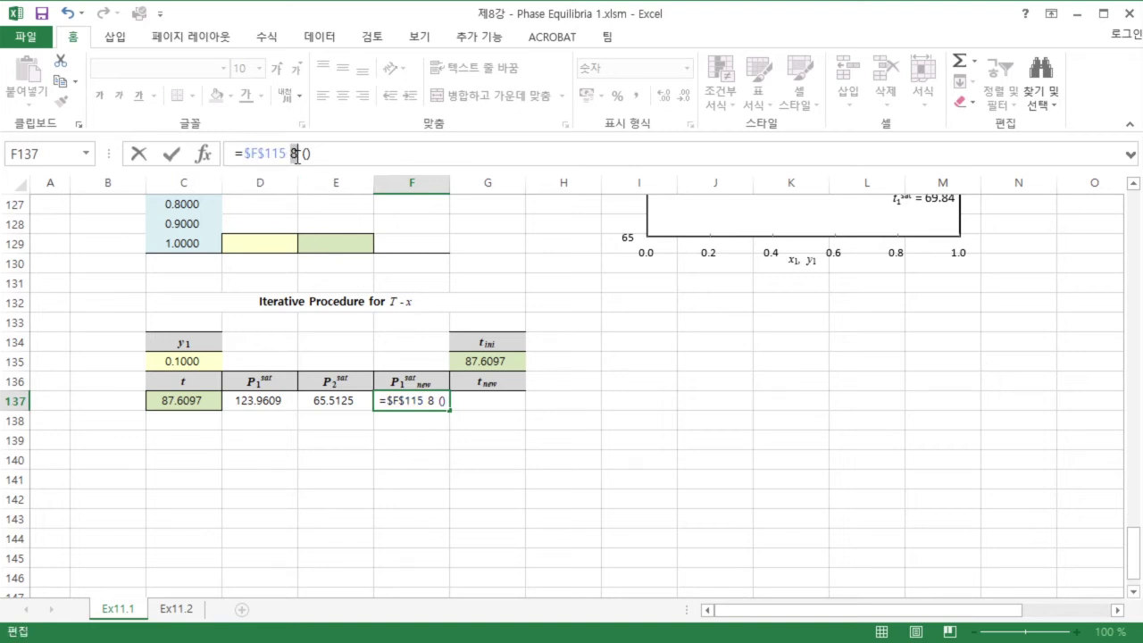
pyautogui.write('*')
# Step: Fill the parentheses of F137's formula with the absolute vapor fraction terms $C$135 + (1-$C$135)
pyautogui.click(182, 361)
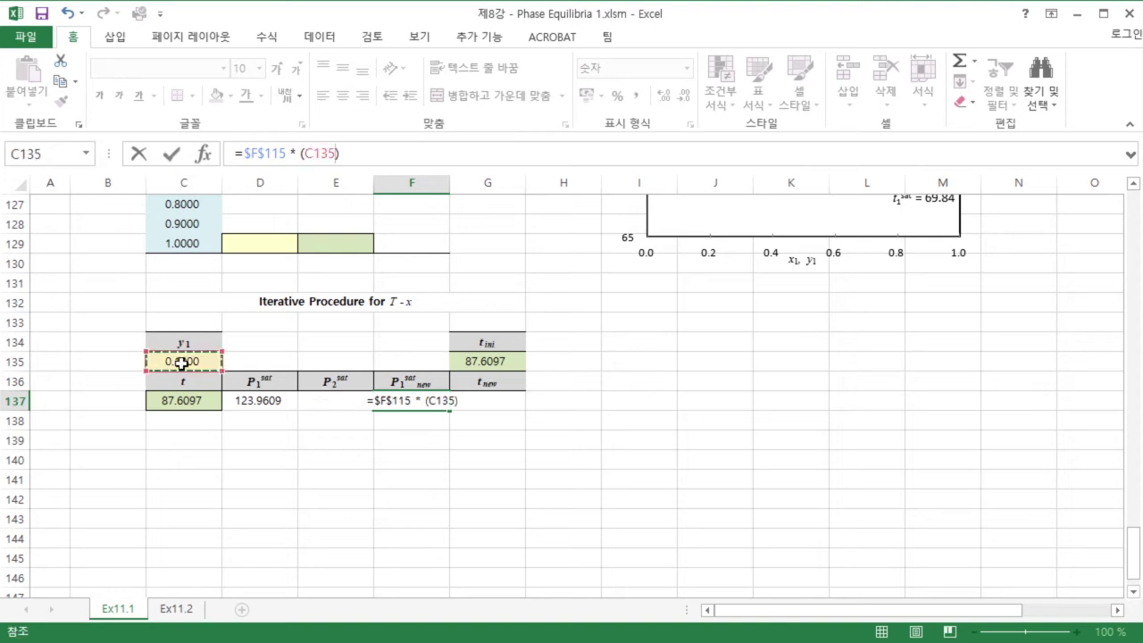
pyautogui.press('F4')
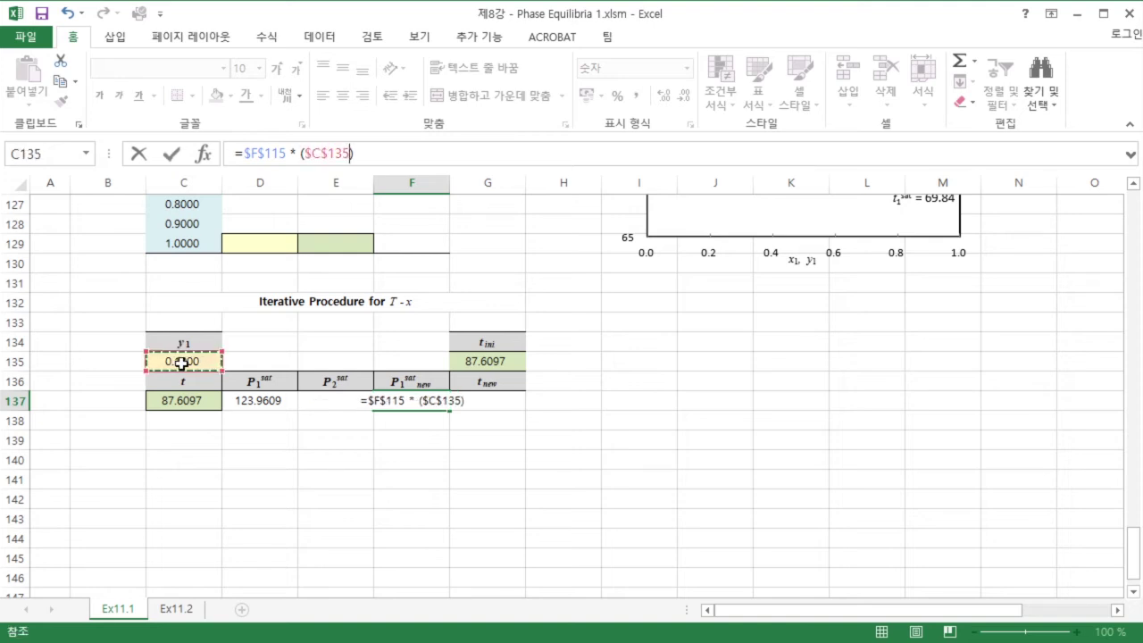
pyautogui.write('+ ')
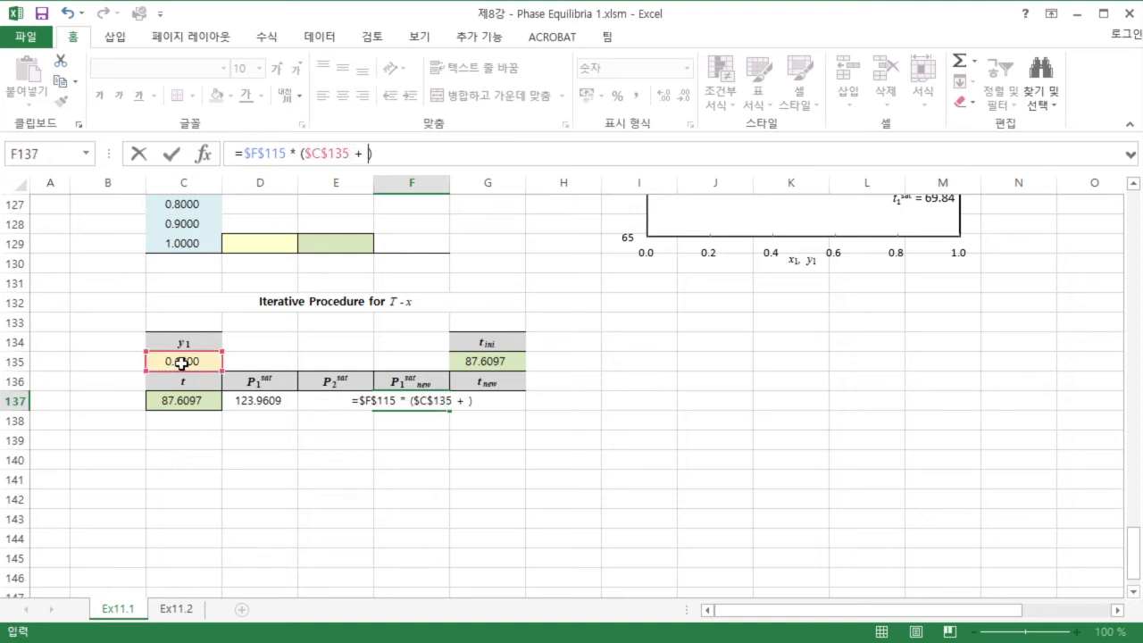
pyautogui.write('(1-')
pyautogui.click(187, 361)
pyautogui.write(')')
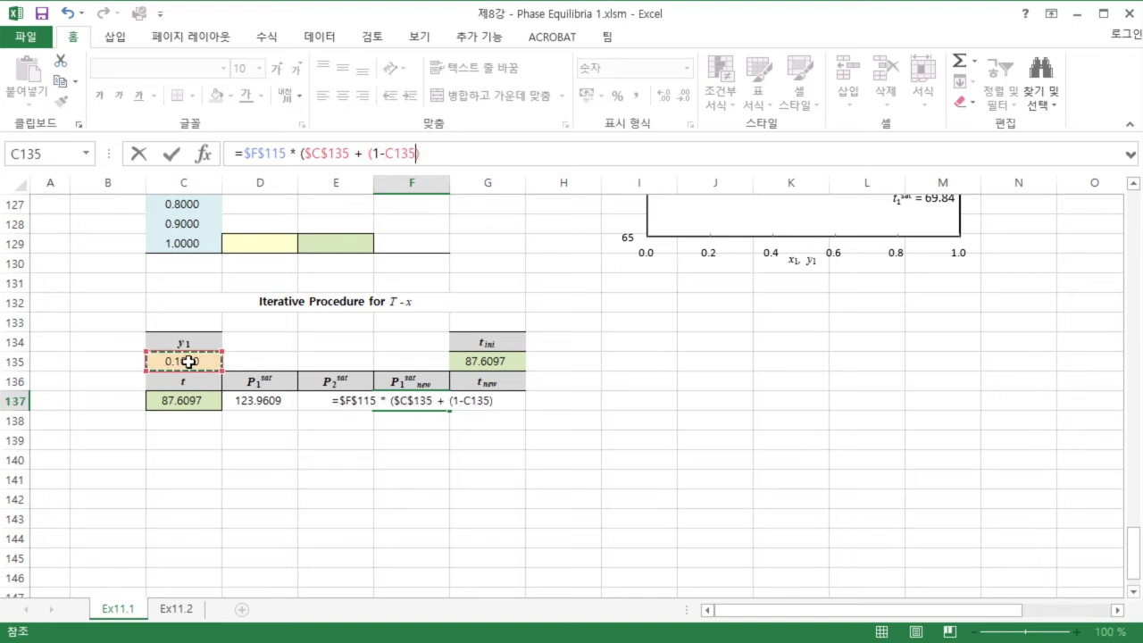
pyautogui.press('F4')
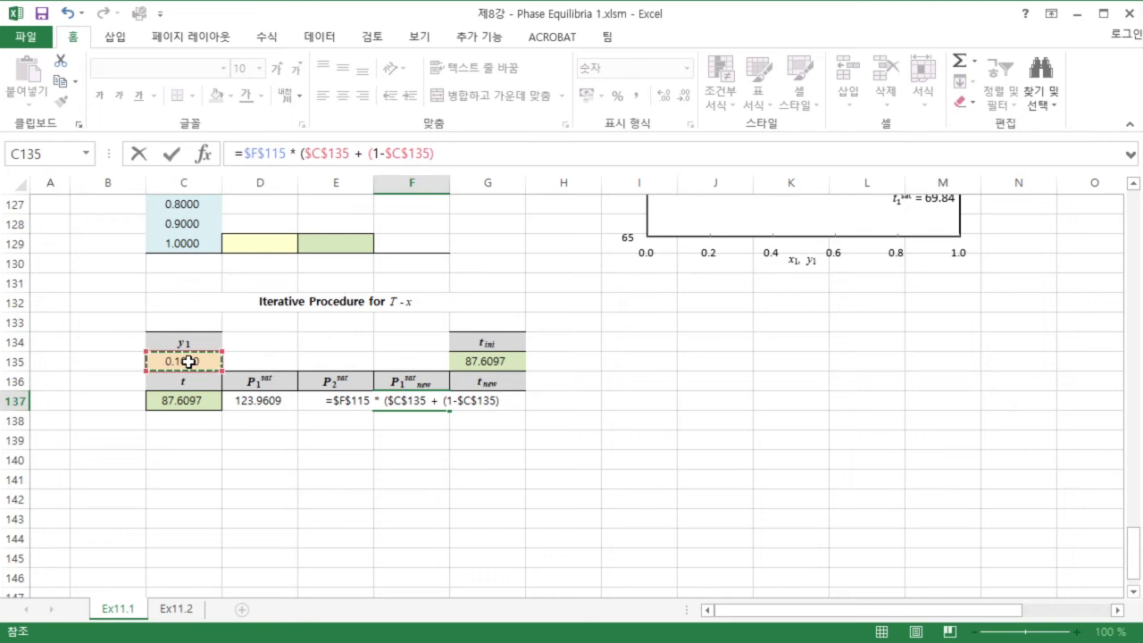
pyautogui.write('0')
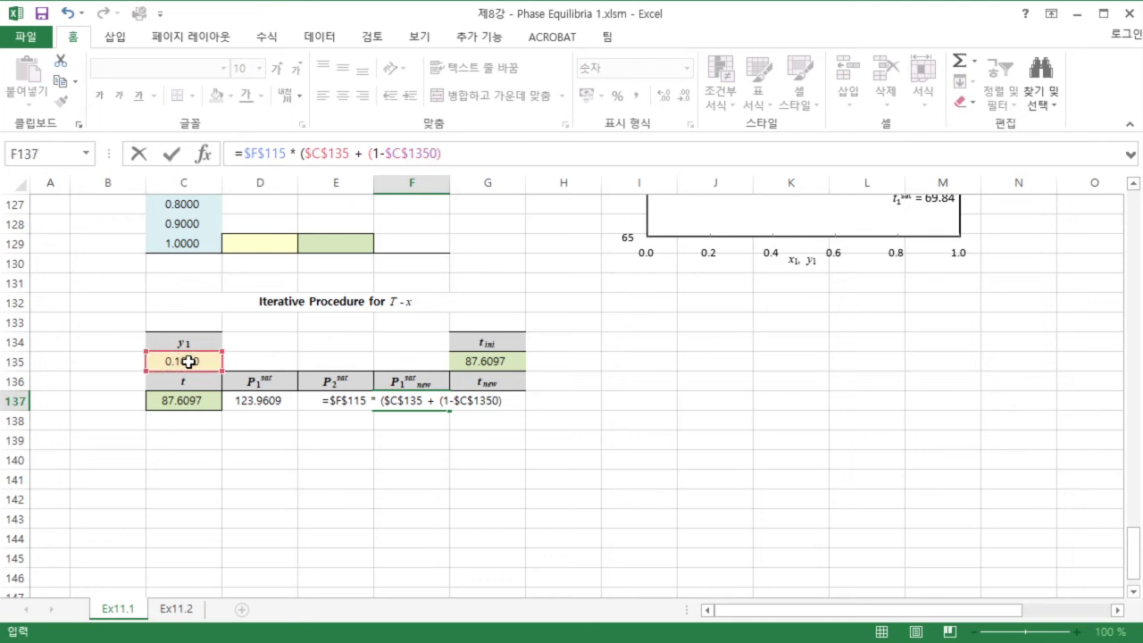
pyautogui.press('BackSpace')
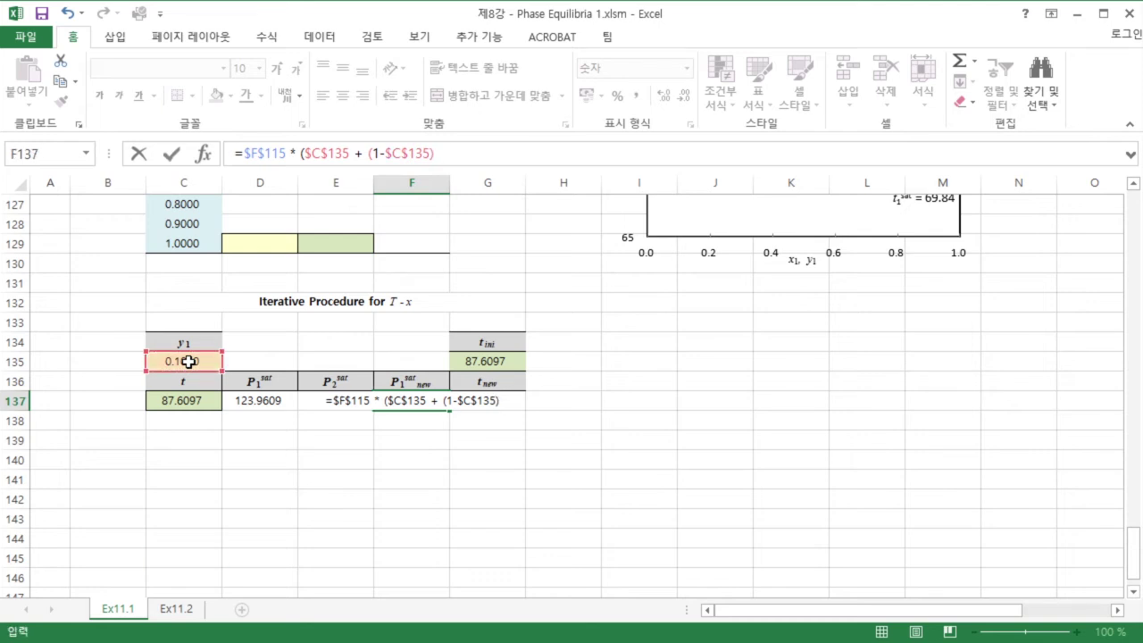
# Step: Multiply the (1-$C$135) term in F137 by the vapor pressure ratio D137/E137 and complete the formula
pyautogui.write('*)')
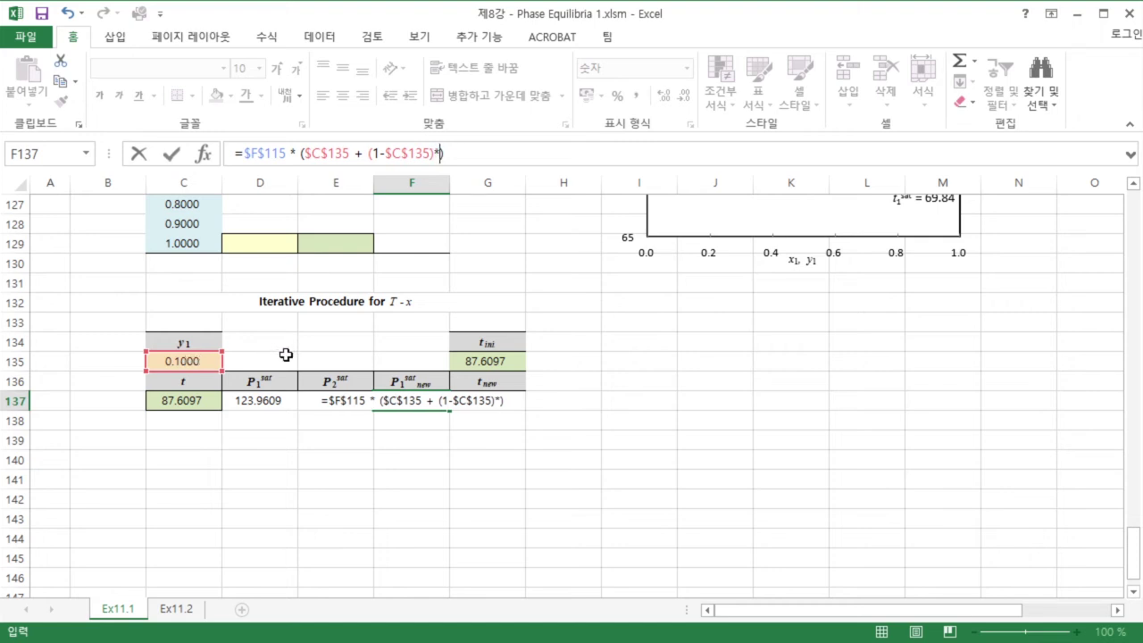
pyautogui.click(263, 400)
pyautogui.write('/')
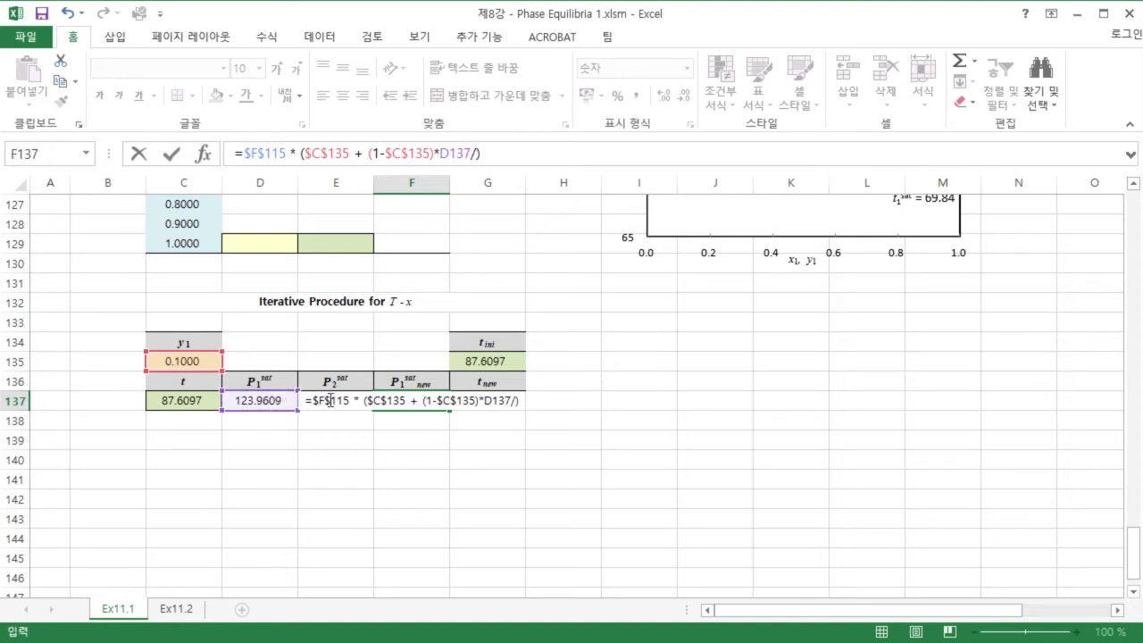
pyautogui.write('e137')
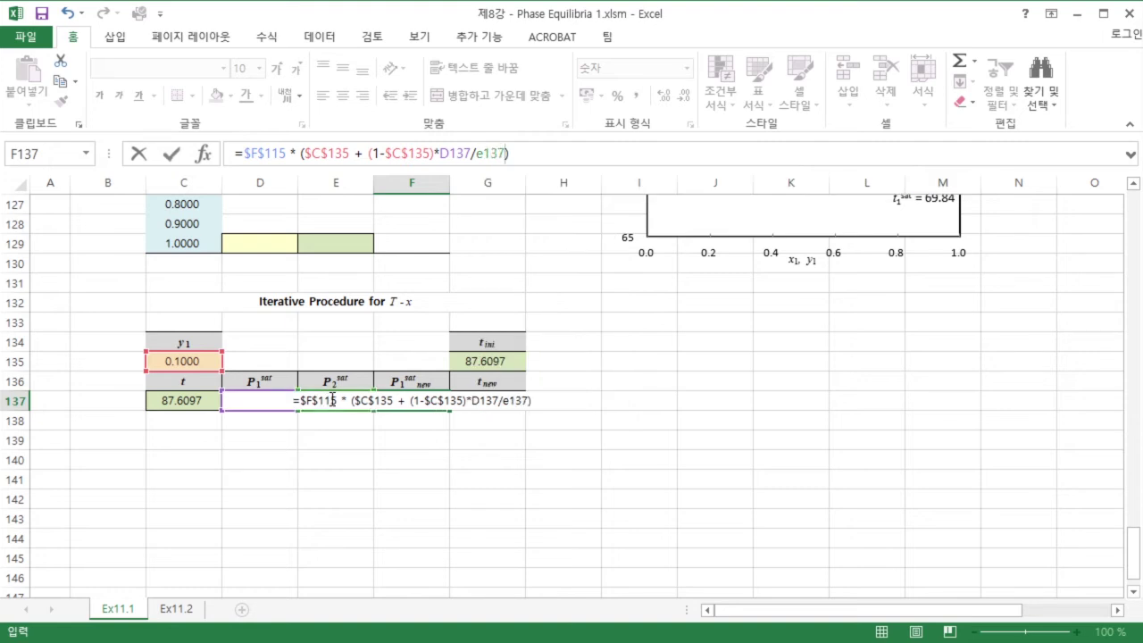
pyautogui.press('Return')
pyautogui.click(431, 401)
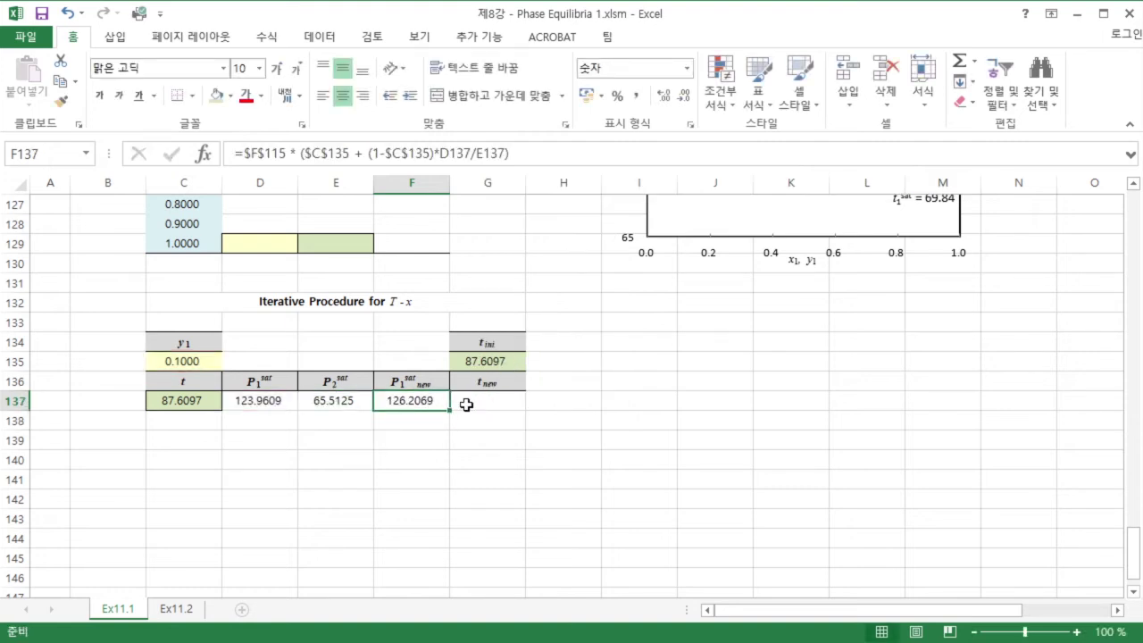
# Step: Consult the notes' Antoine equation for temperature, and begin the tnew formula in G137 as = $D$115/()
pyautogui.click(466, 404)
pyautogui.write('=')
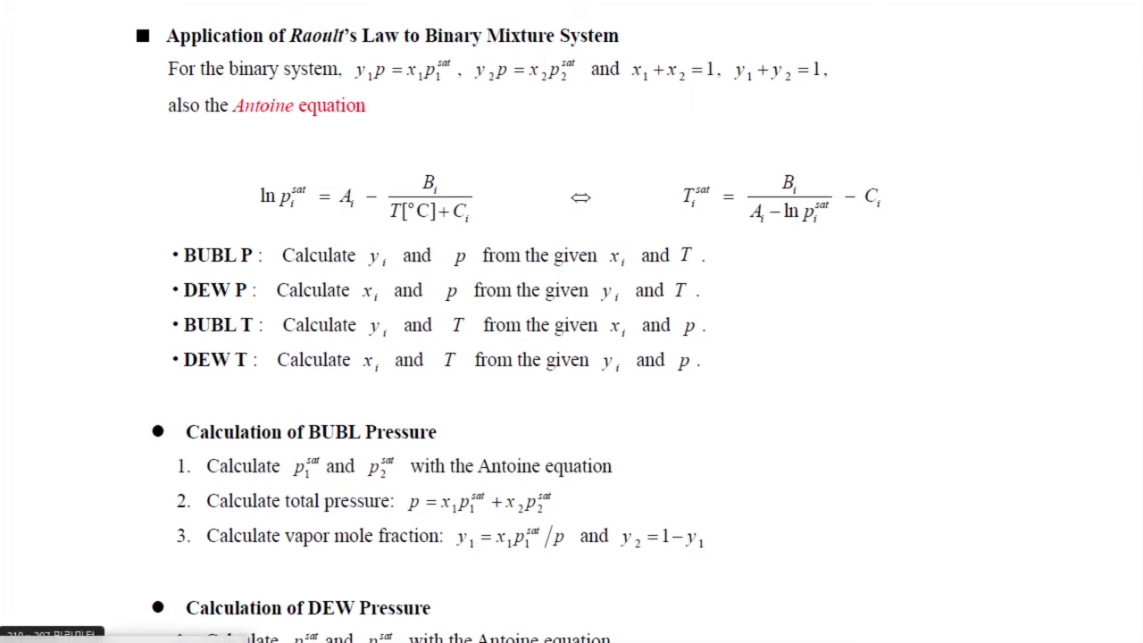
pyautogui.hotkey('alt', 'Tab')
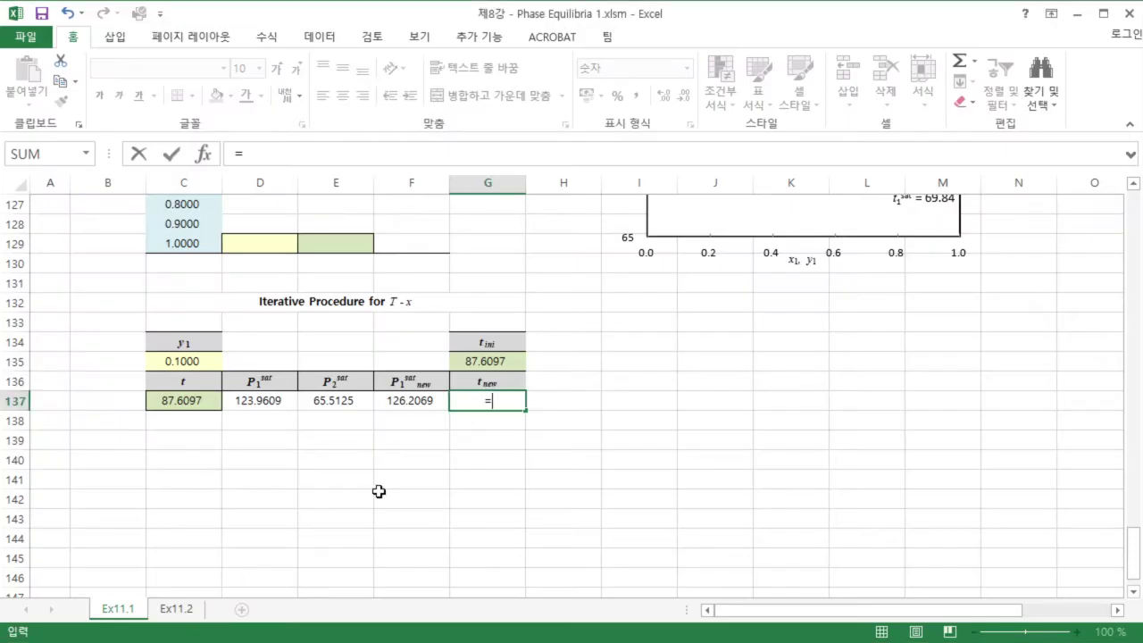
pyautogui.scroll(6, 403, 444)
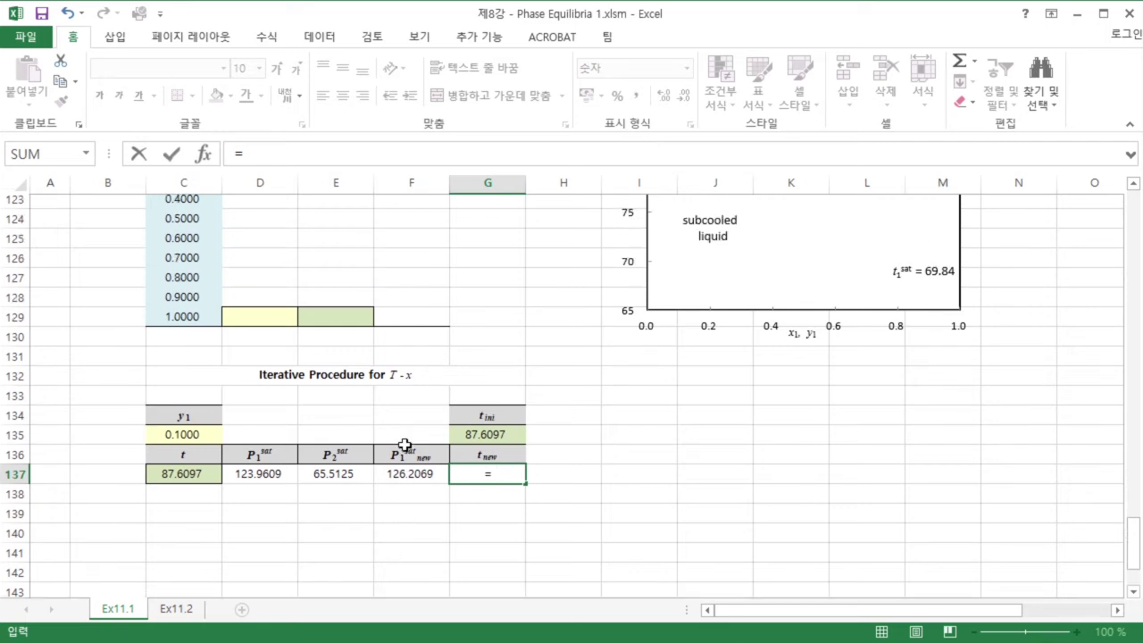
pyautogui.click(257, 322)
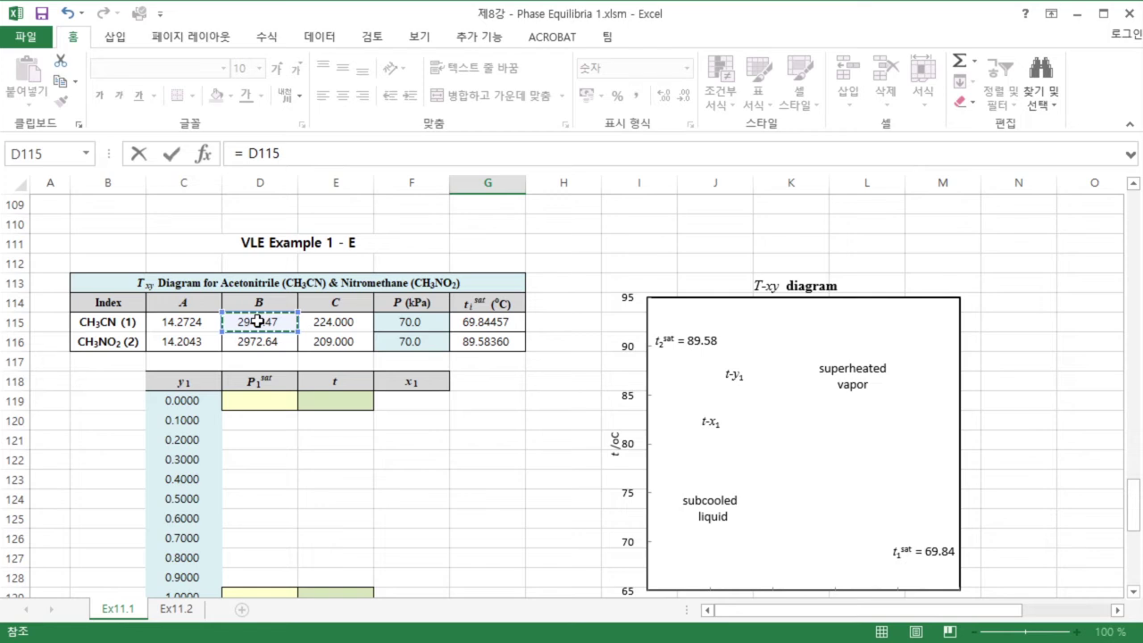
pyautogui.press('F4')
pyautogui.write('/9)')
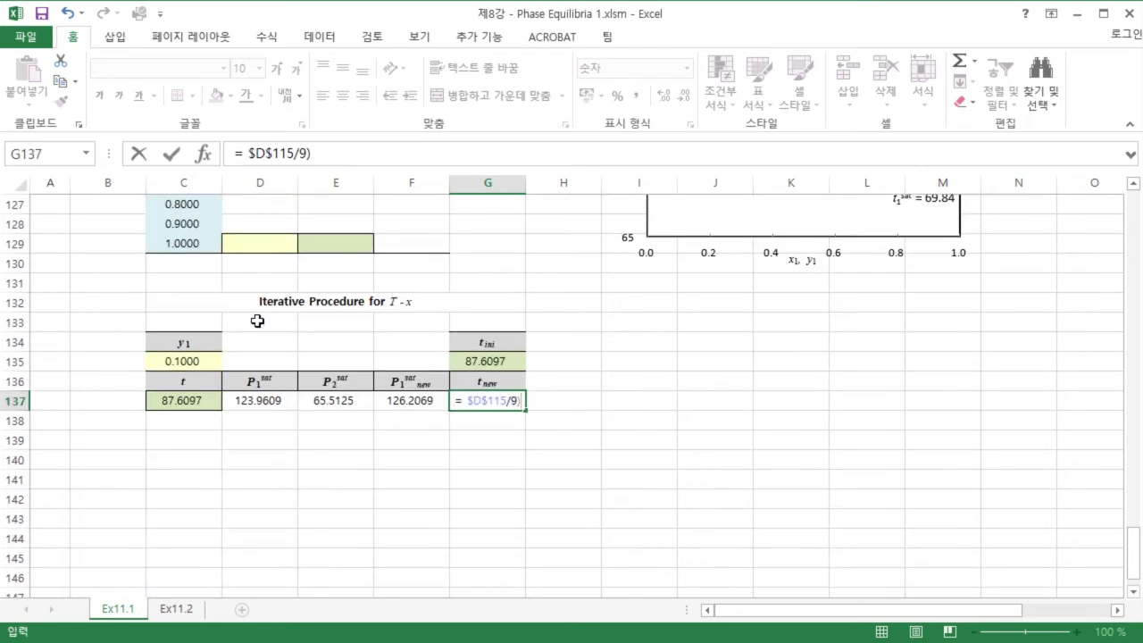
pyautogui.click(305, 152)
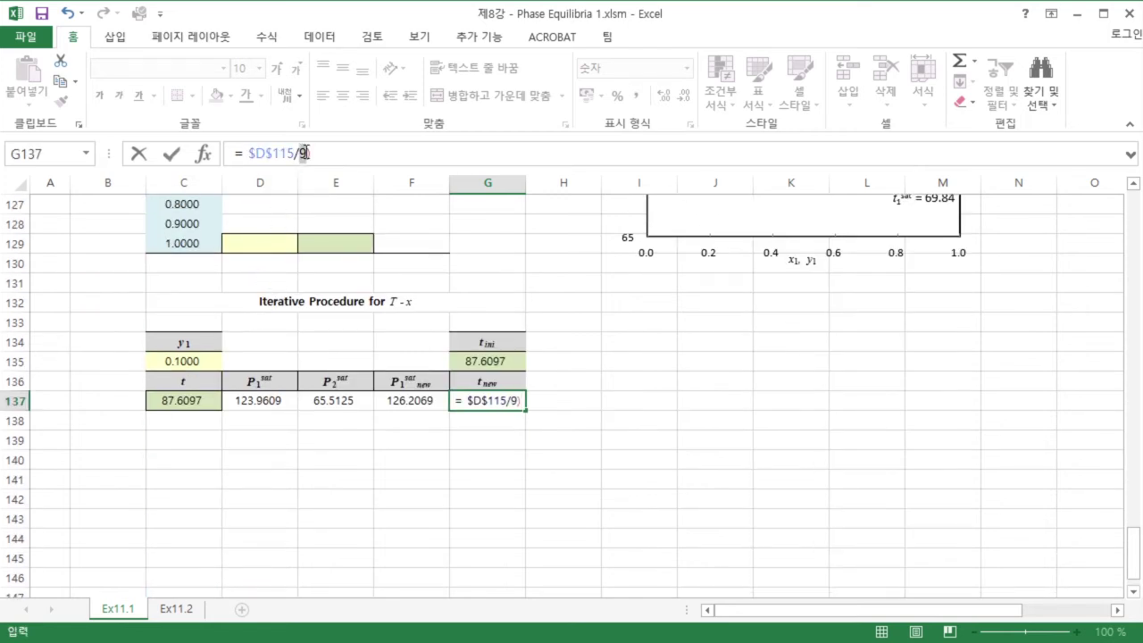
pyautogui.write('()')
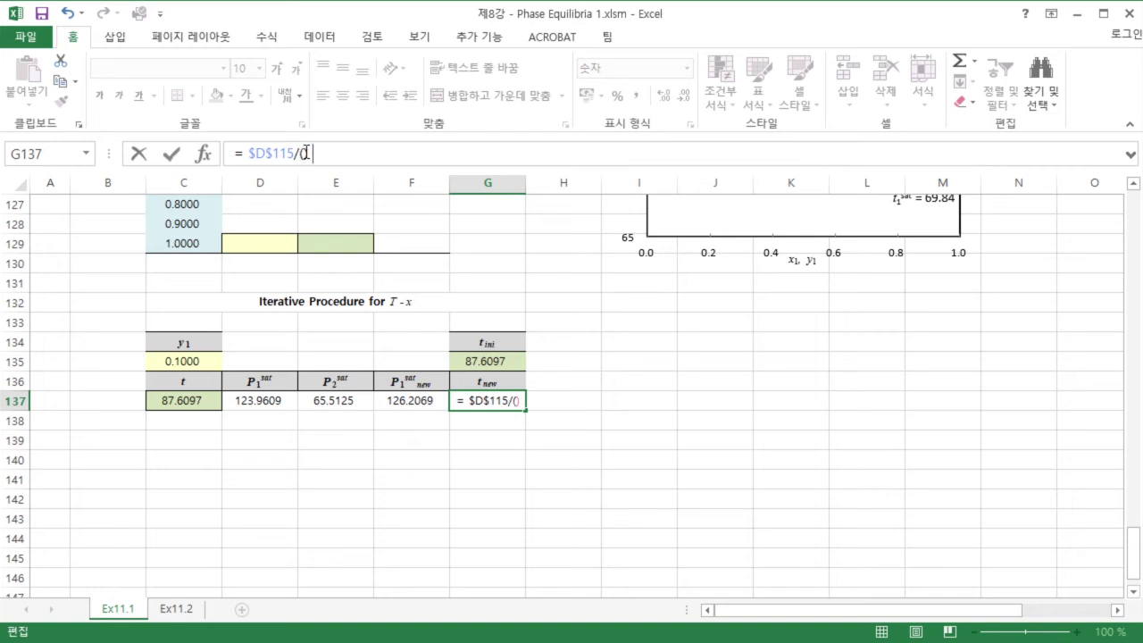
# Step: Subtract the acetonitrile Antoine constant C, as the absolute reference $E$115, at the end of G137's formula
pyautogui.write(' -')
pyautogui.scroll(4, 308, 340)
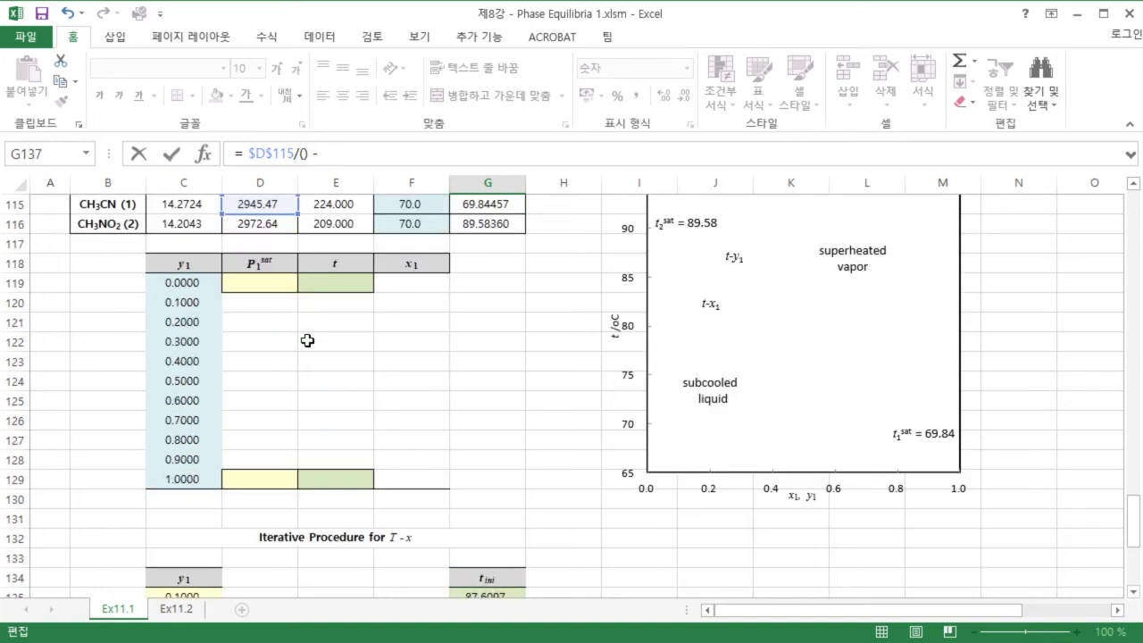
pyautogui.scroll(1, 327, 273)
pyautogui.click(336, 263)
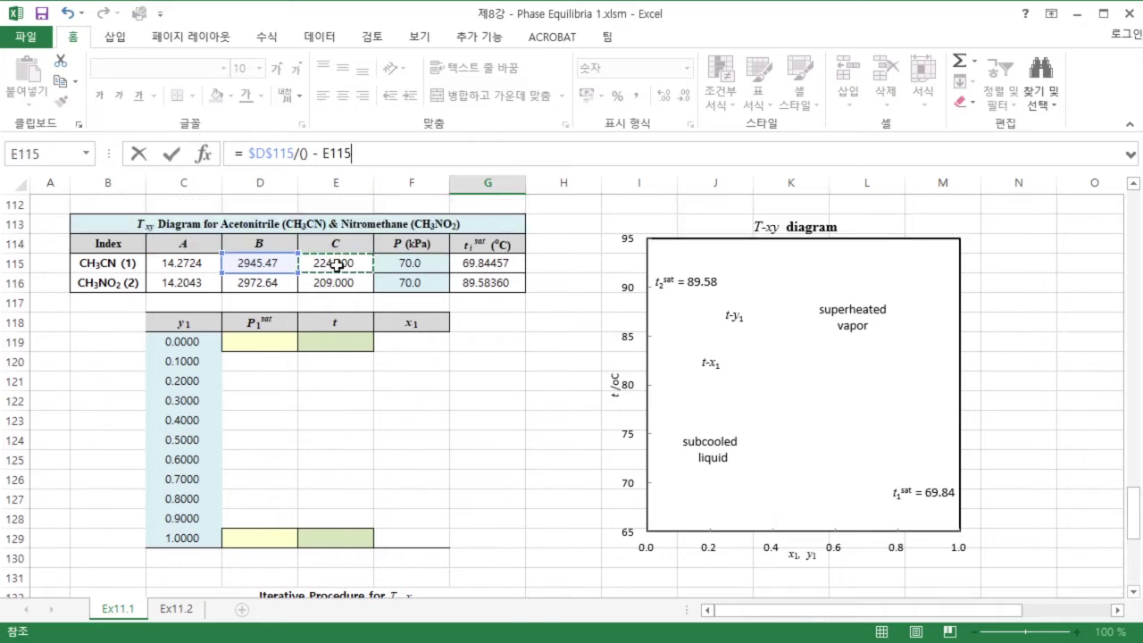
pyautogui.scroll(-5, 335, 264)
pyautogui.press('F4')
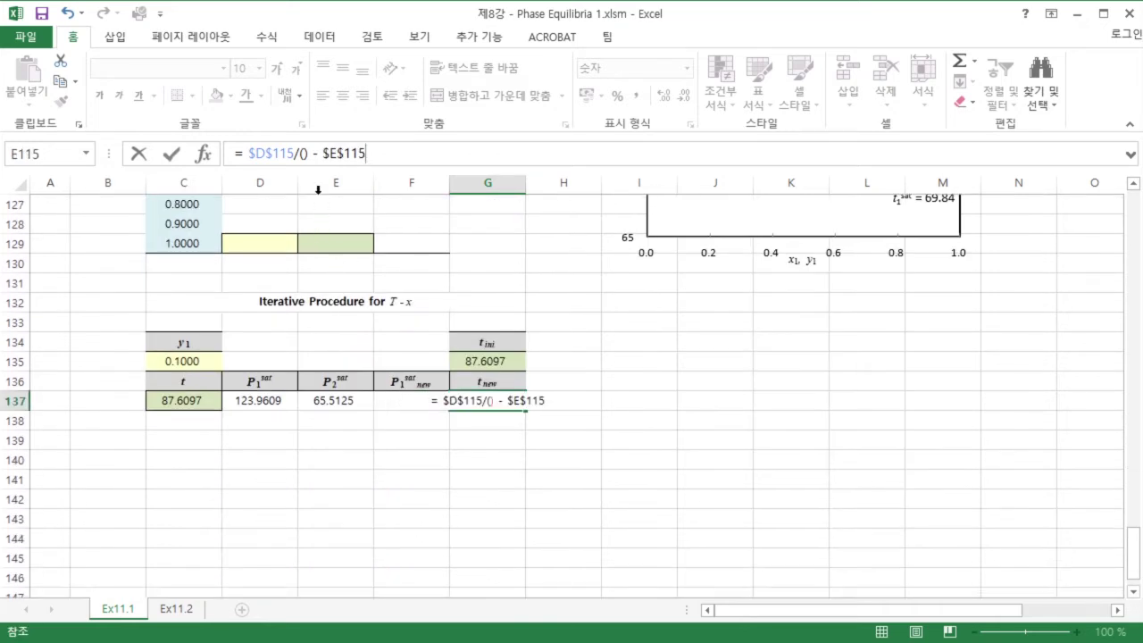
# Step: Fill the denominator of G137's formula with $C$115 - ln(p), using p as a placeholder, and enter the formula
pyautogui.click(306, 153)
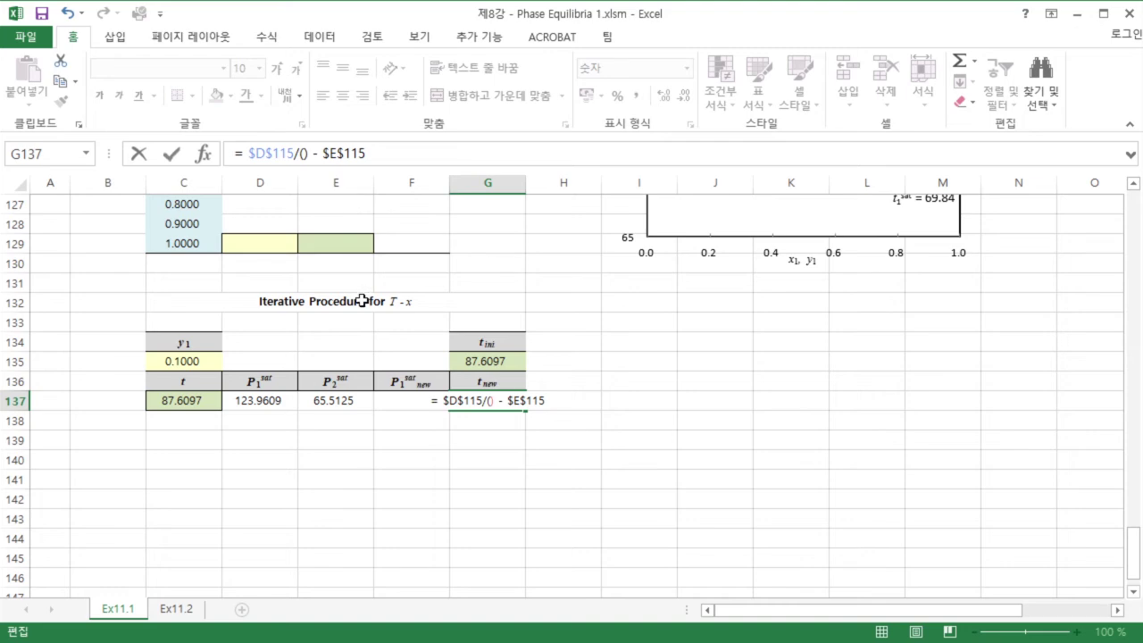
pyautogui.scroll(6, 362, 301)
pyautogui.click(179, 322)
pyautogui.press('F4')
pyautogui.scroll(-6, 179, 321)
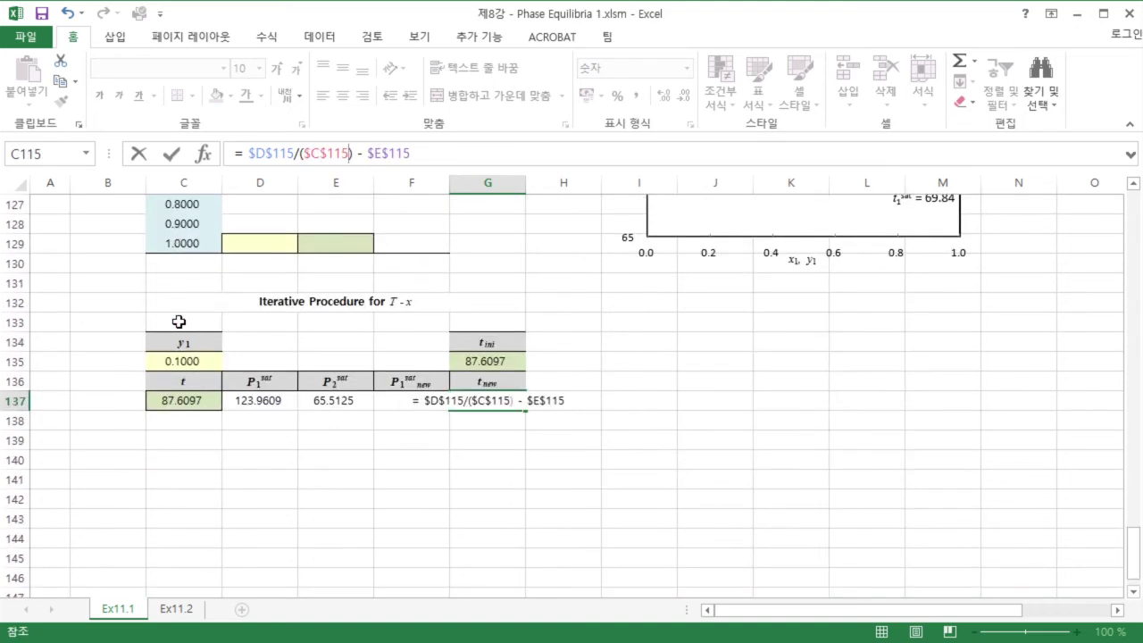
pyautogui.write('- l')
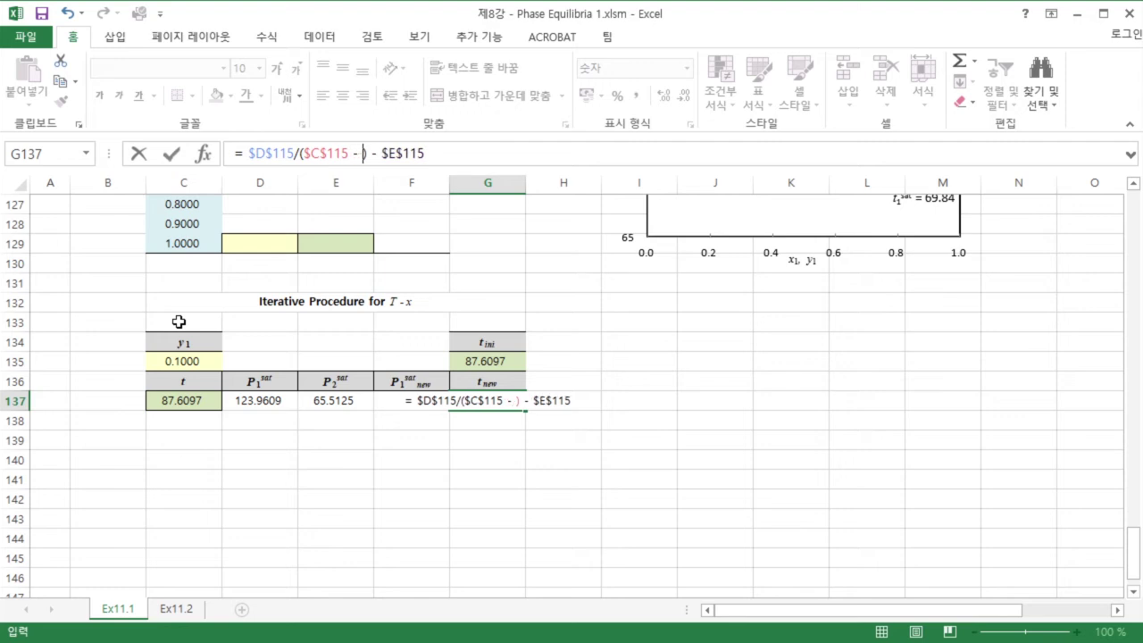
pyautogui.write('n')
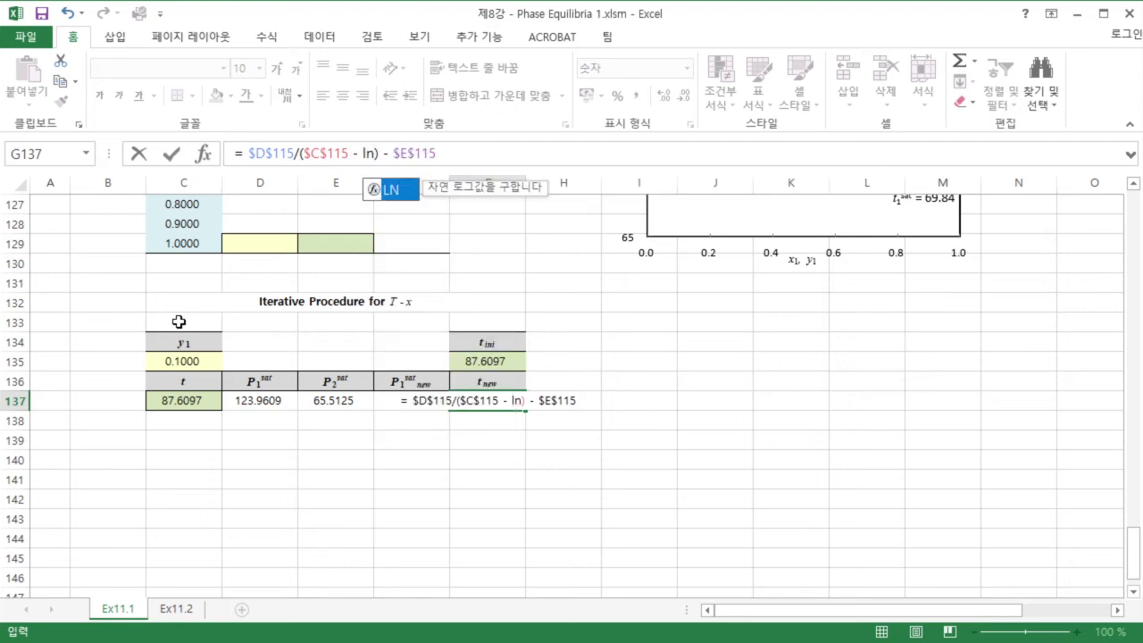
pyautogui.write('(p)')
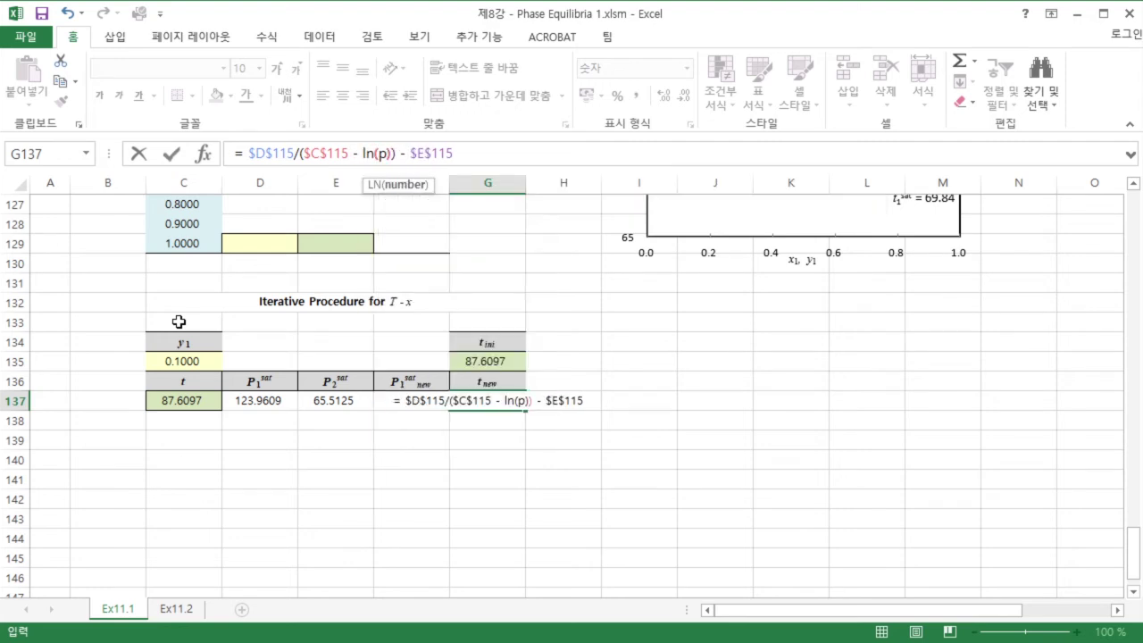
pyautogui.press('Return')
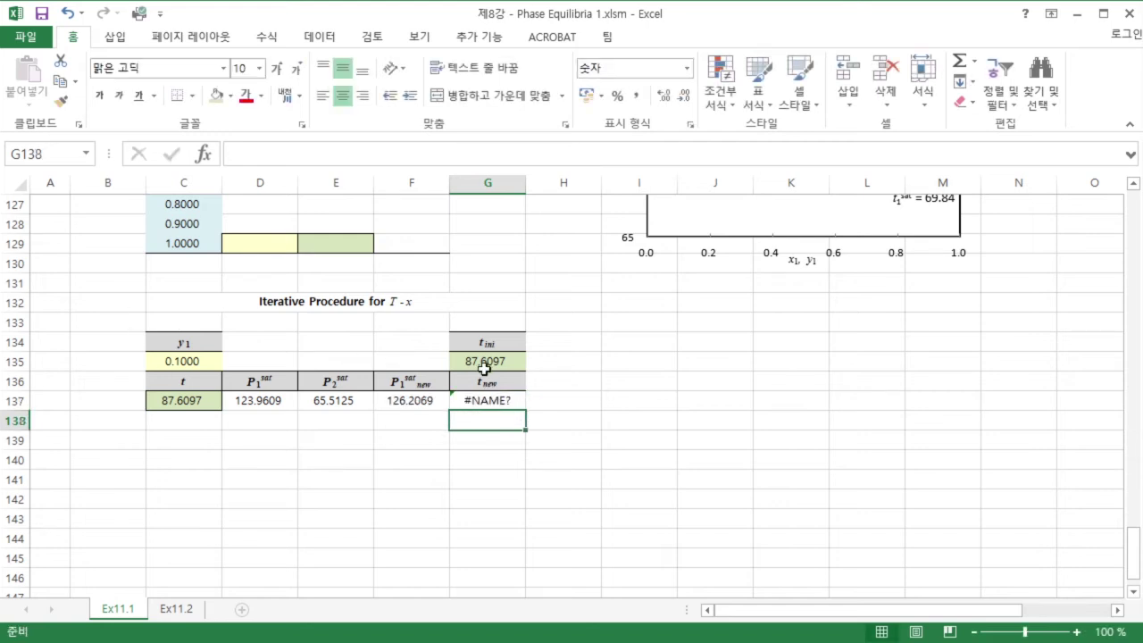
# Step: Replace the placeholder P in G137's LN term with the new vapor pressure cell F137 and enter the formula
pyautogui.click(500, 400)
pyautogui.click(386, 154)
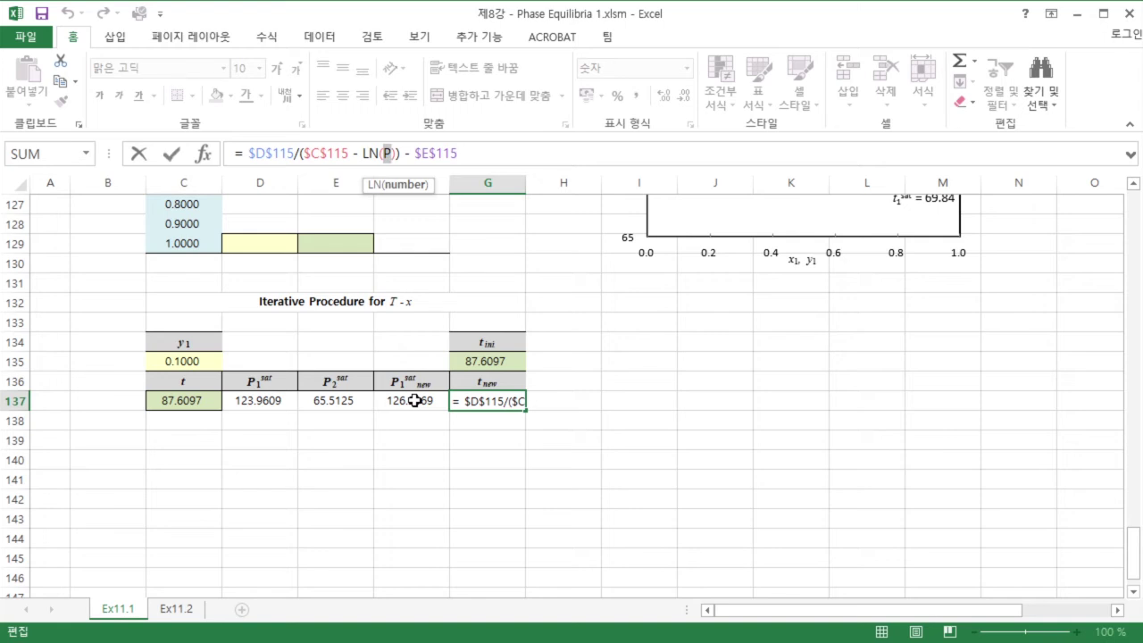
pyautogui.click(413, 400)
pyautogui.press('Return')
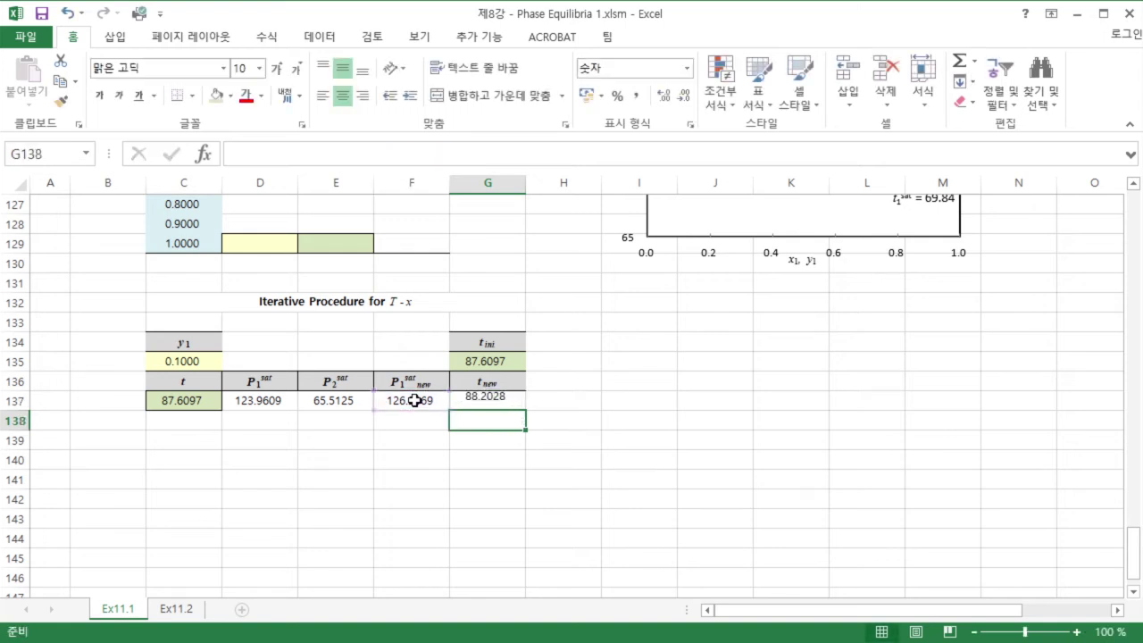
# Step: Link the second iteration's temperature in C138 to the first tnew value with the formula =G137
pyautogui.scroll(-1, 406, 451)
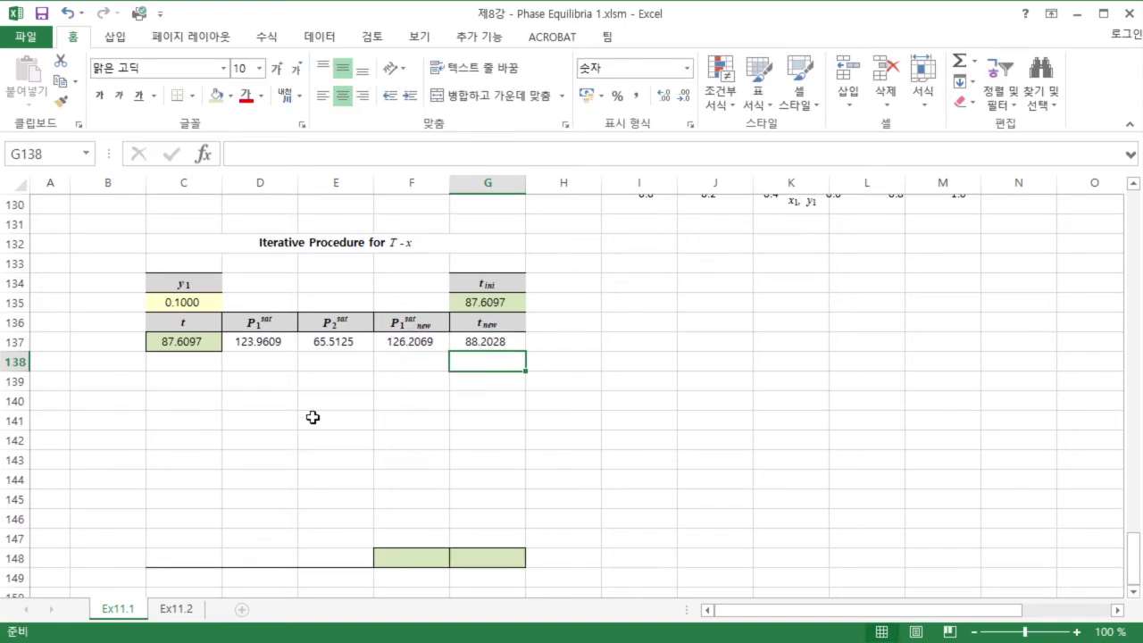
pyautogui.click(190, 367)
pyautogui.write('=')
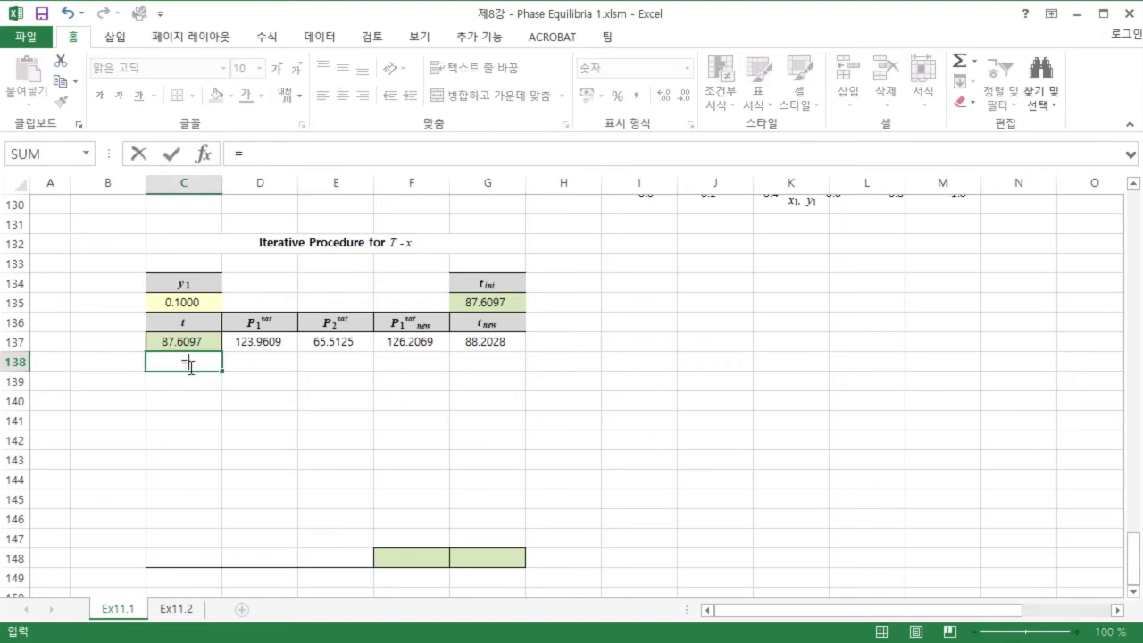
pyautogui.click(492, 339)
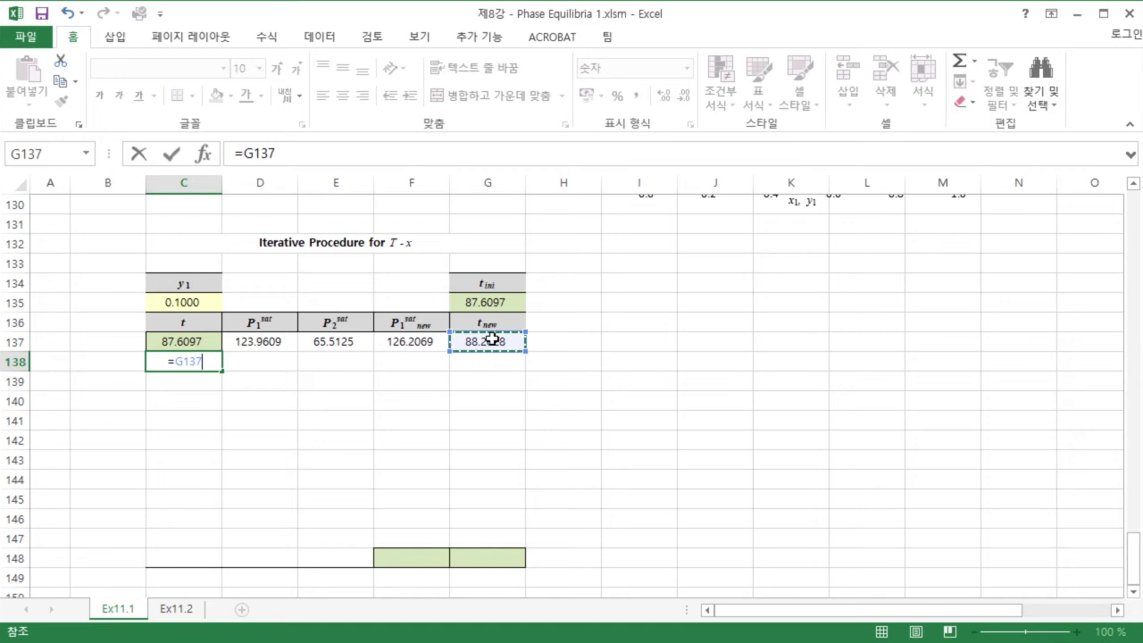
pyautogui.press('Return')
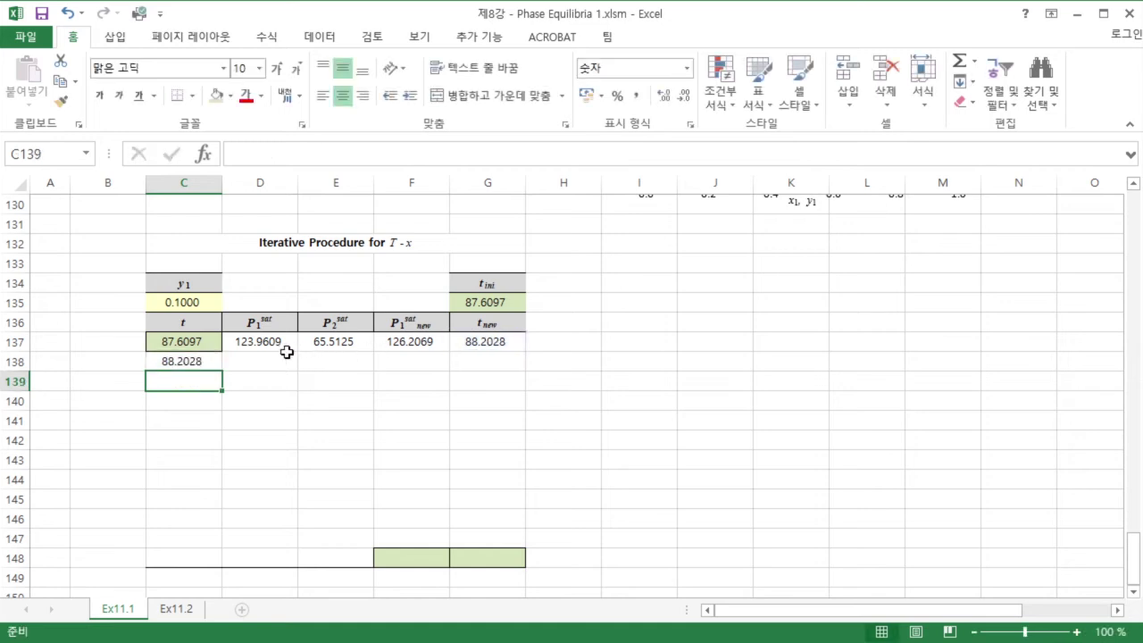
# Step: Fill the D137:G137 formulas down to row 138, and extend C138:G138 down through row 148
pyautogui.click(255, 344)
pyautogui.moveTo(254, 344); pyautogui.dragTo(459, 340)
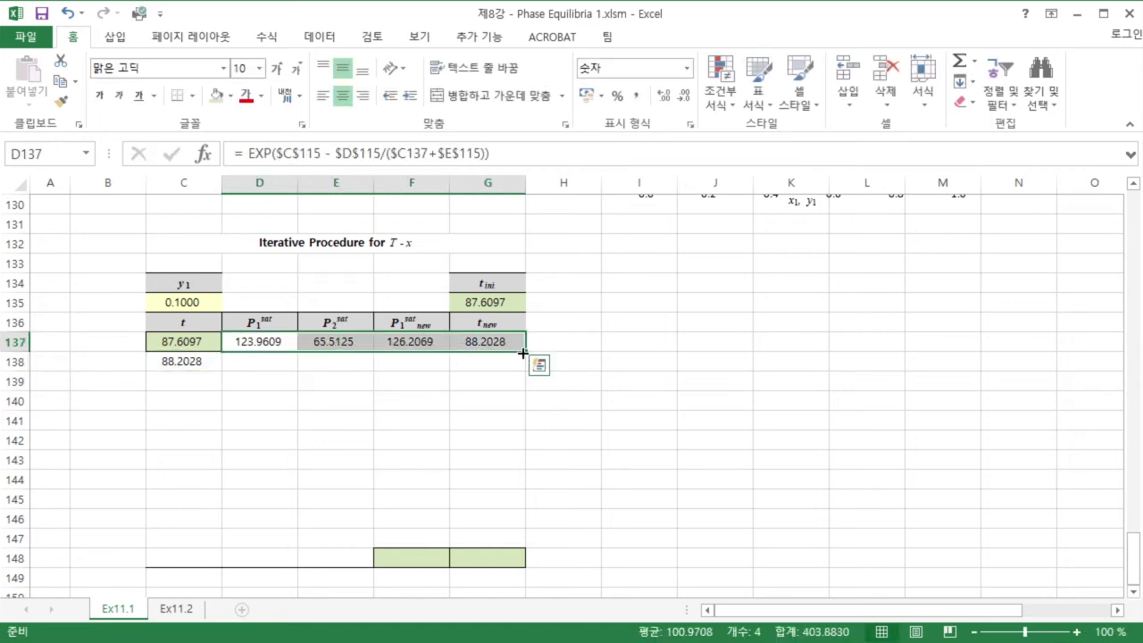
pyautogui.moveTo(526, 351); pyautogui.dragTo(529, 369)
pyautogui.moveTo(184, 362); pyautogui.dragTo(533, 559)
pyautogui.scroll(-1, 582, 547)
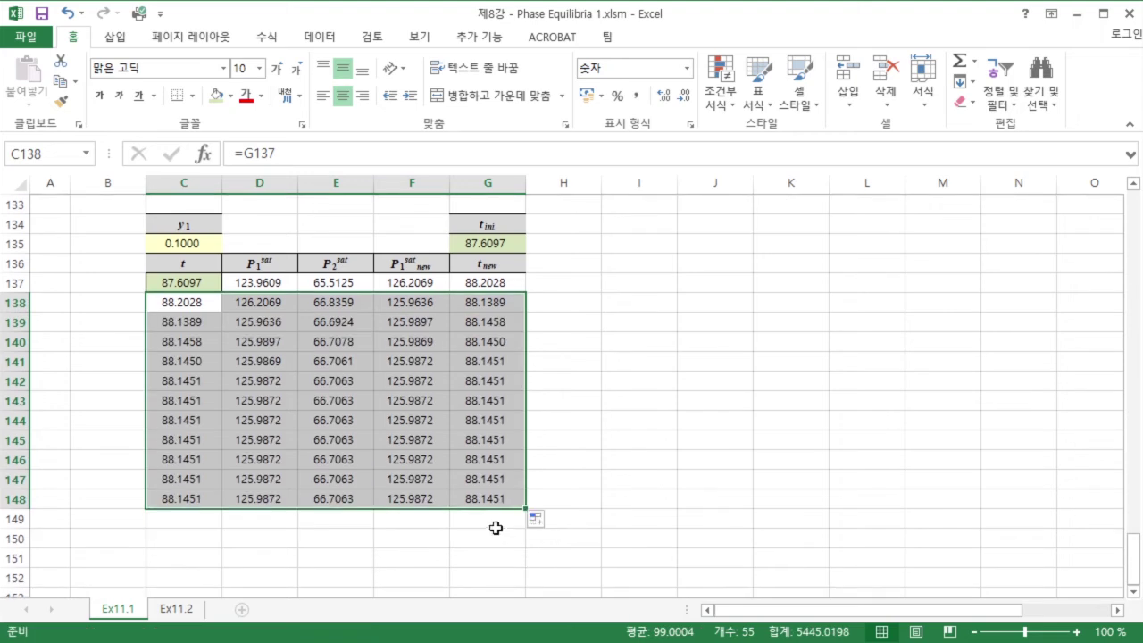
# Step: Shade the final iteration cells F148:G148 light green and apply all borders to them
pyautogui.click(418, 500)
pyautogui.moveTo(421, 502); pyautogui.dragTo(477, 501)
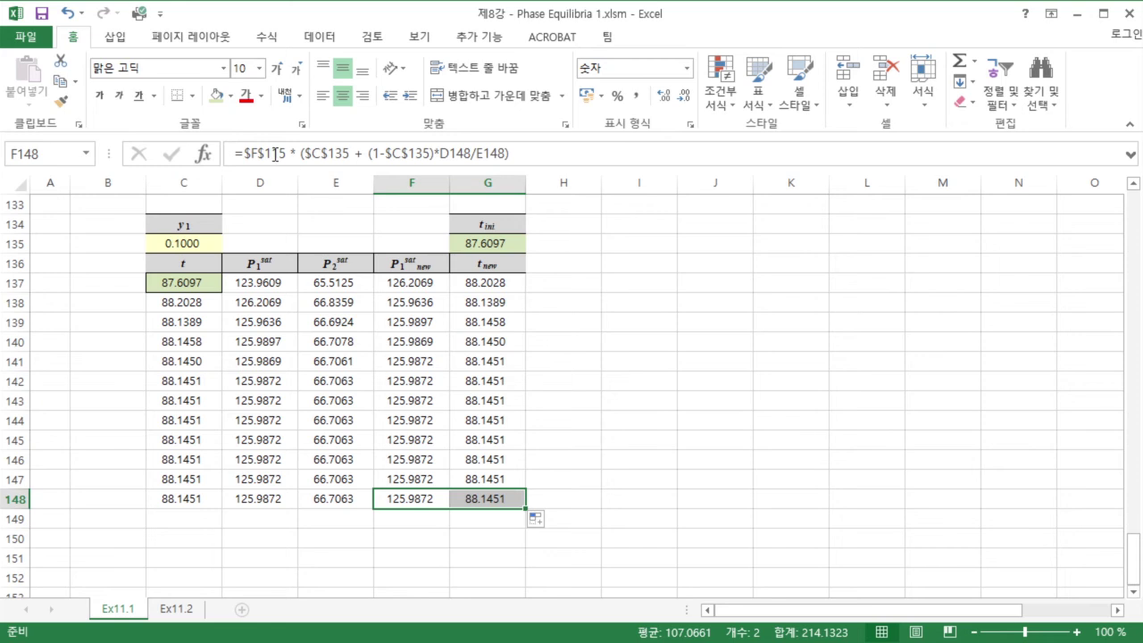
pyautogui.click(218, 103)
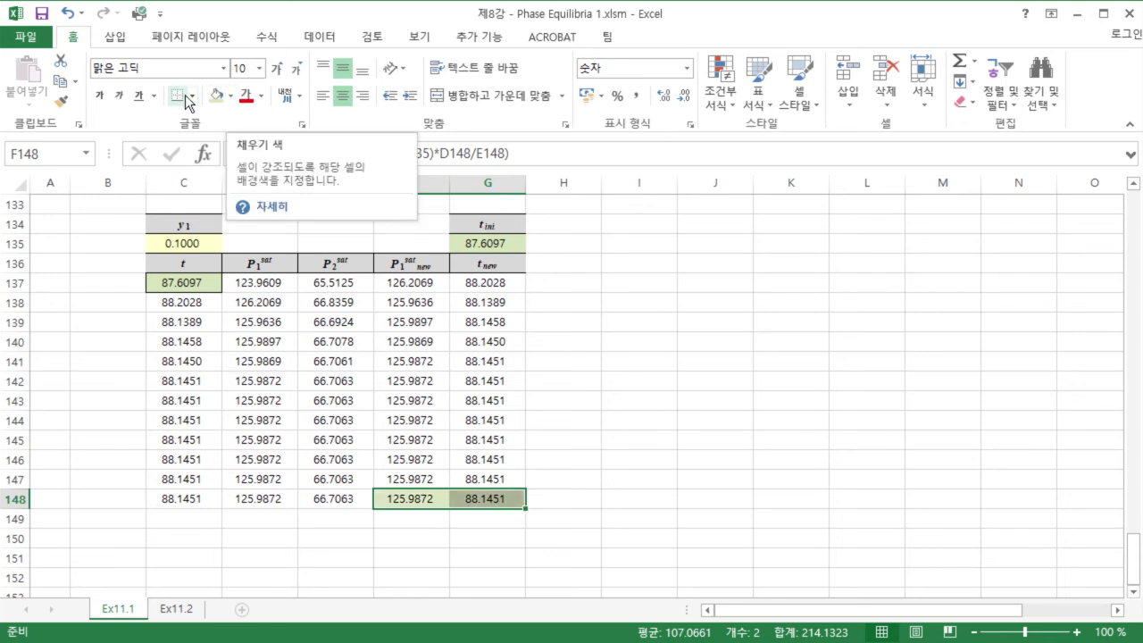
pyautogui.click(192, 96)
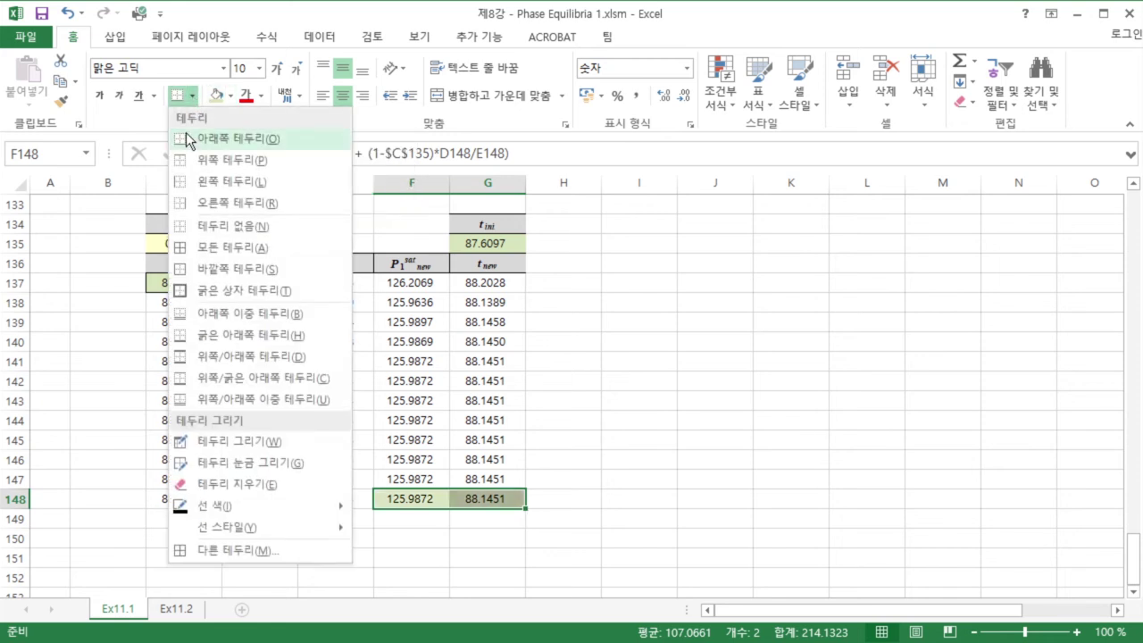
pyautogui.click(186, 247)
pyautogui.click(540, 524)
# Step: Copy the final results F148:G148 and paste them as values into D120:E120 for y1 = 0.1
pyautogui.moveTo(398, 502); pyautogui.dragTo(470, 499)
pyautogui.hotkey('ctrl', 'c')
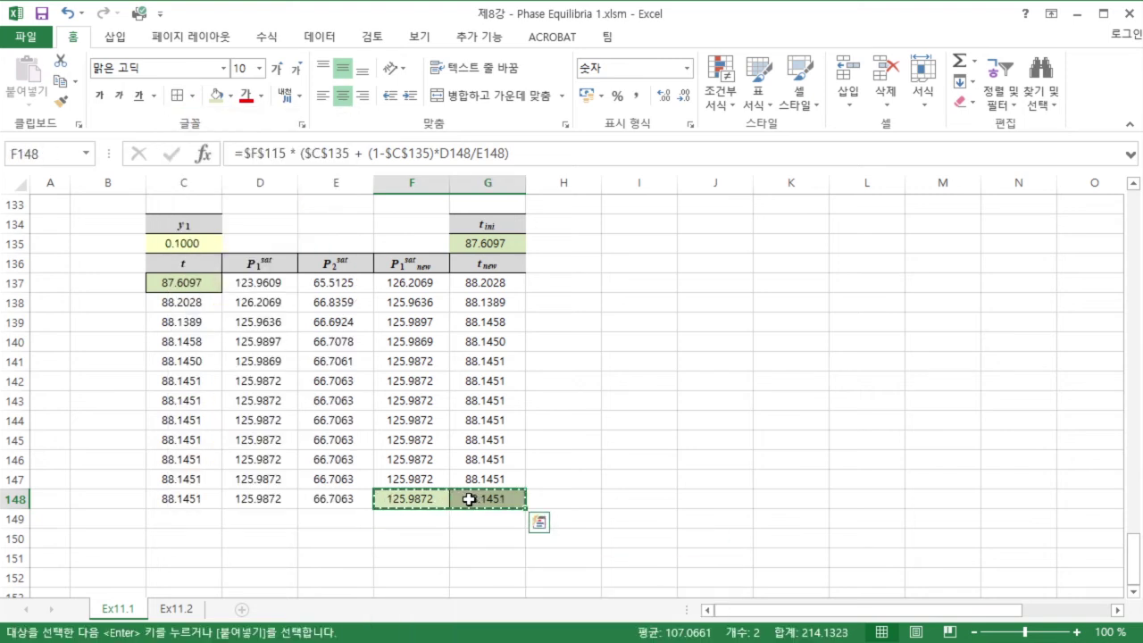
pyautogui.scroll(1, 391, 434)
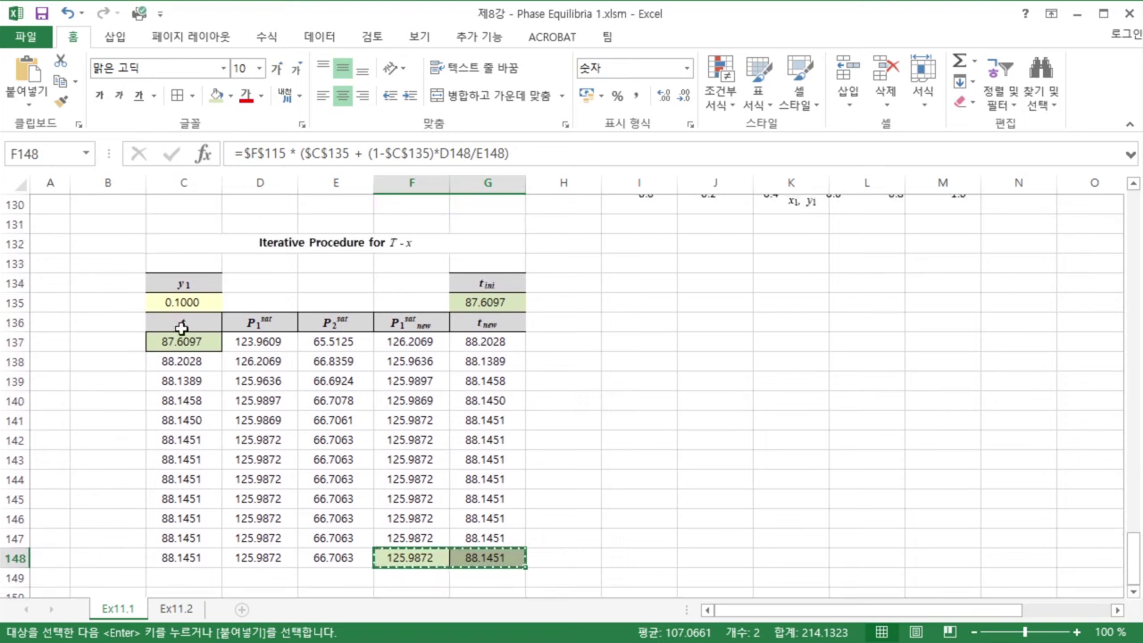
pyautogui.scroll(3, 179, 308)
pyautogui.scroll(1, 179, 310)
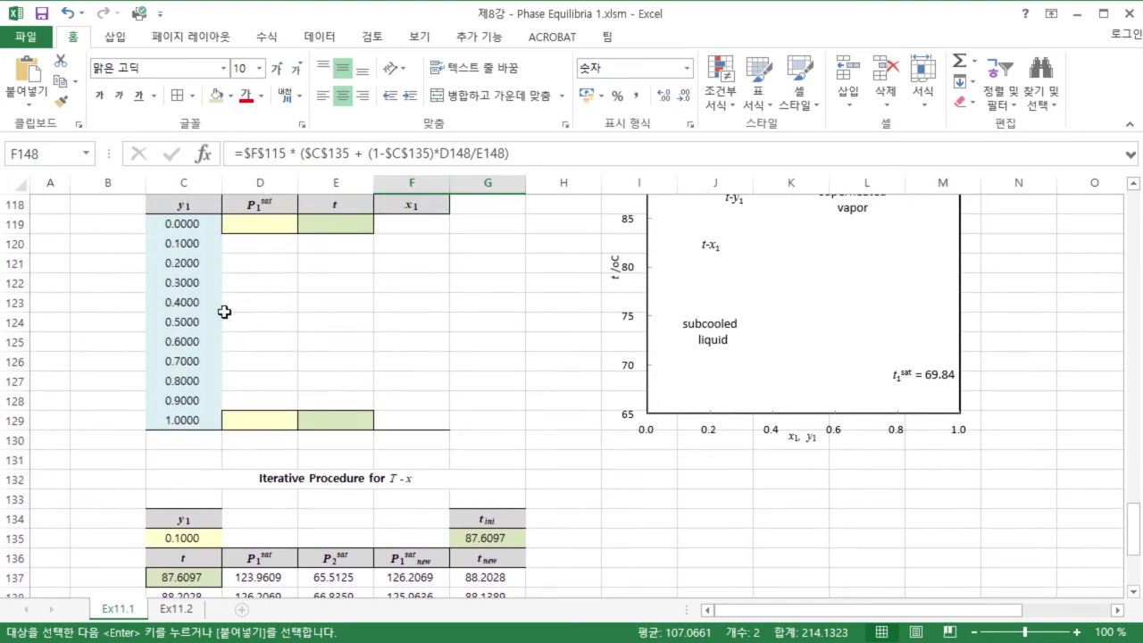
pyautogui.click(257, 244)
pyautogui.rightClick(258, 250)
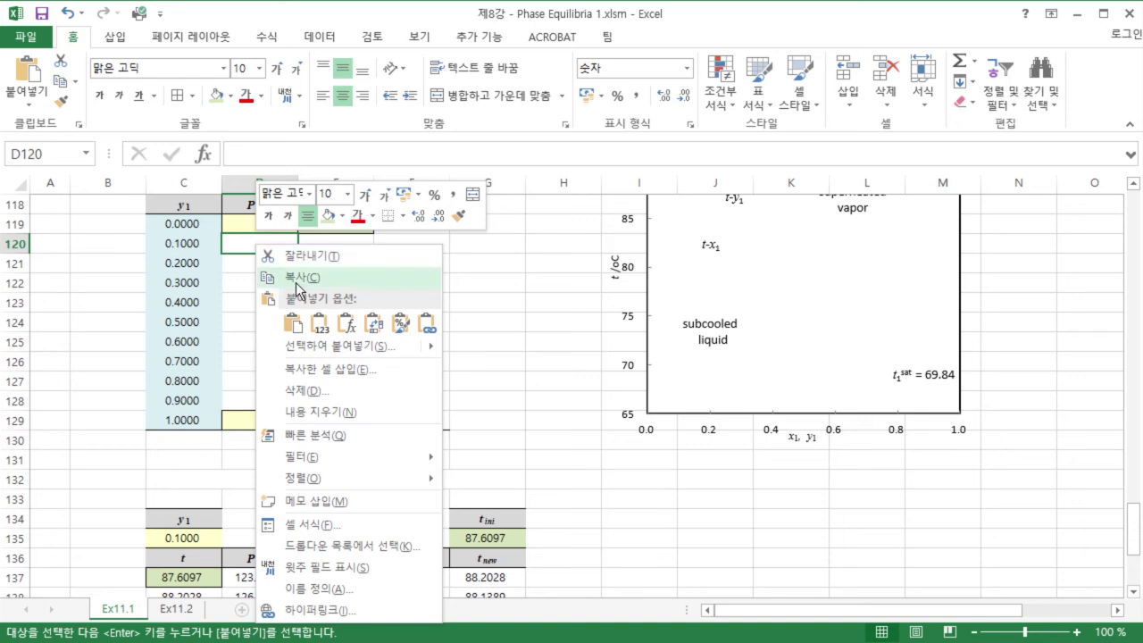
pyautogui.click(318, 324)
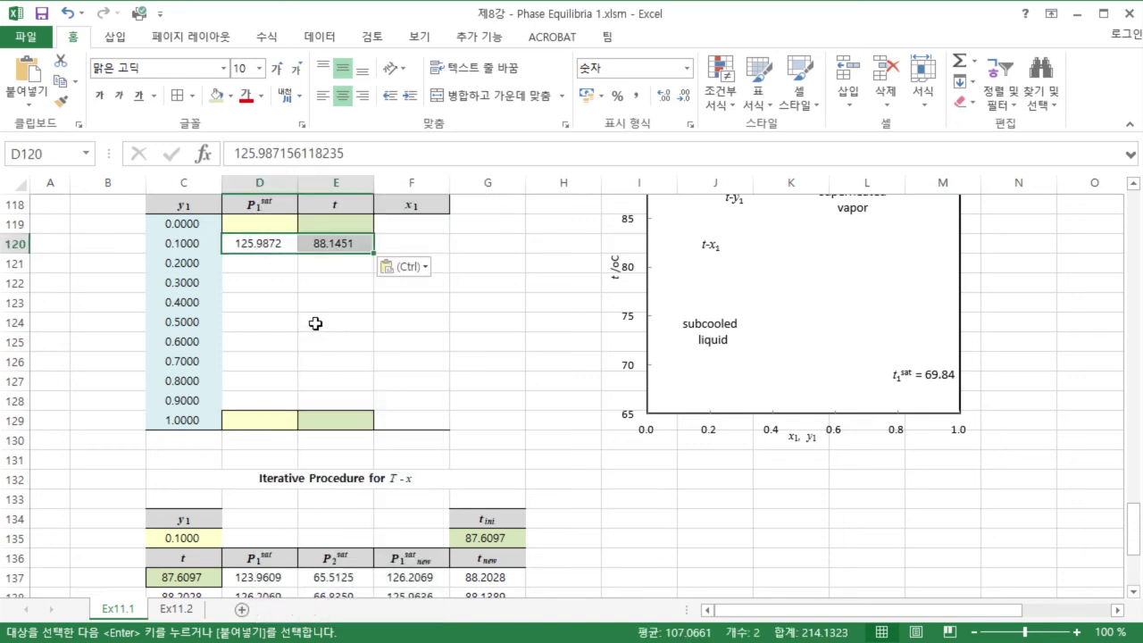
# Step: Set the iterative procedure's vapor composition y1 in C135 to 0
pyautogui.click(191, 537)
pyautogui.write('0')
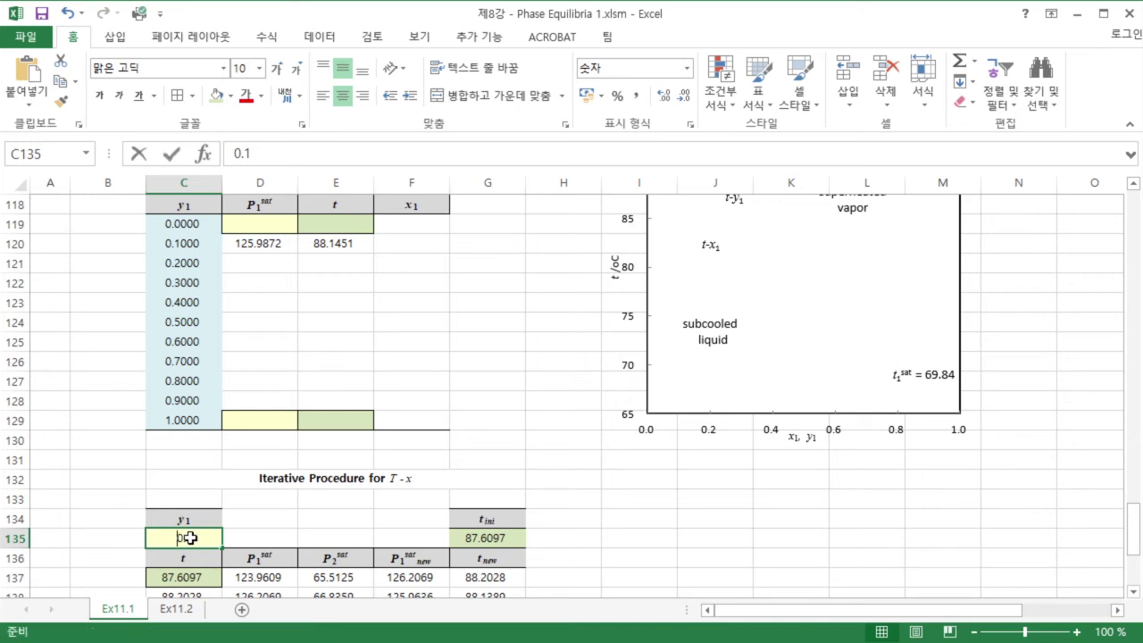
pyautogui.press('Return')
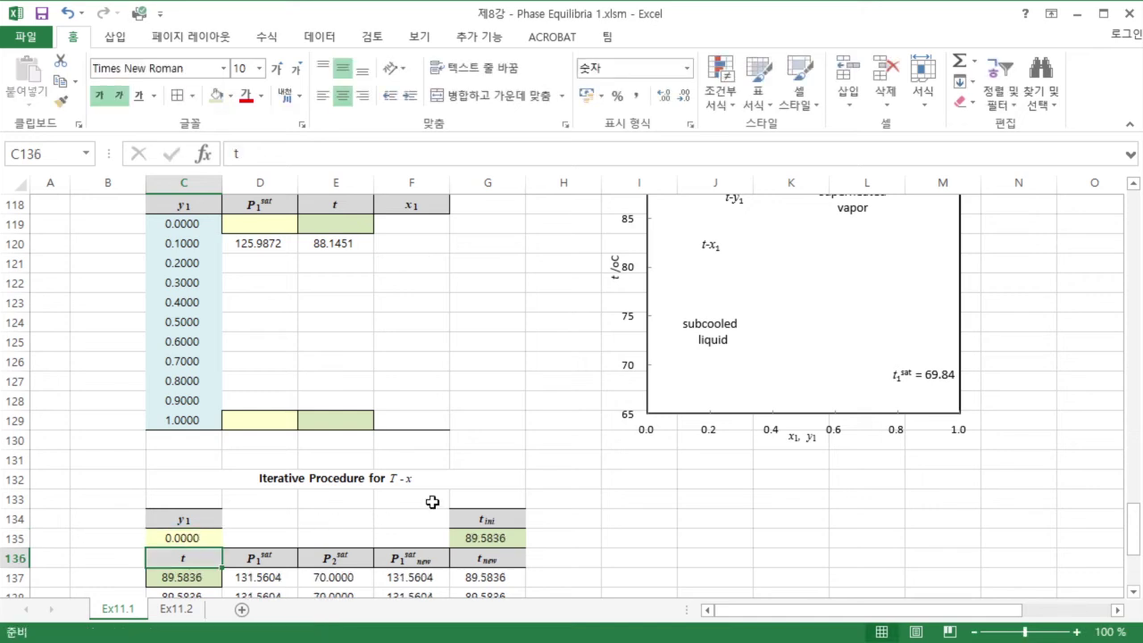
# Step: Copy F148:G148 as values into D119:E119 and check the temperature against nitromethane's saturation temperature in G116
pyautogui.scroll(-4, 434, 502)
pyautogui.moveTo(395, 560); pyautogui.dragTo(485, 557)
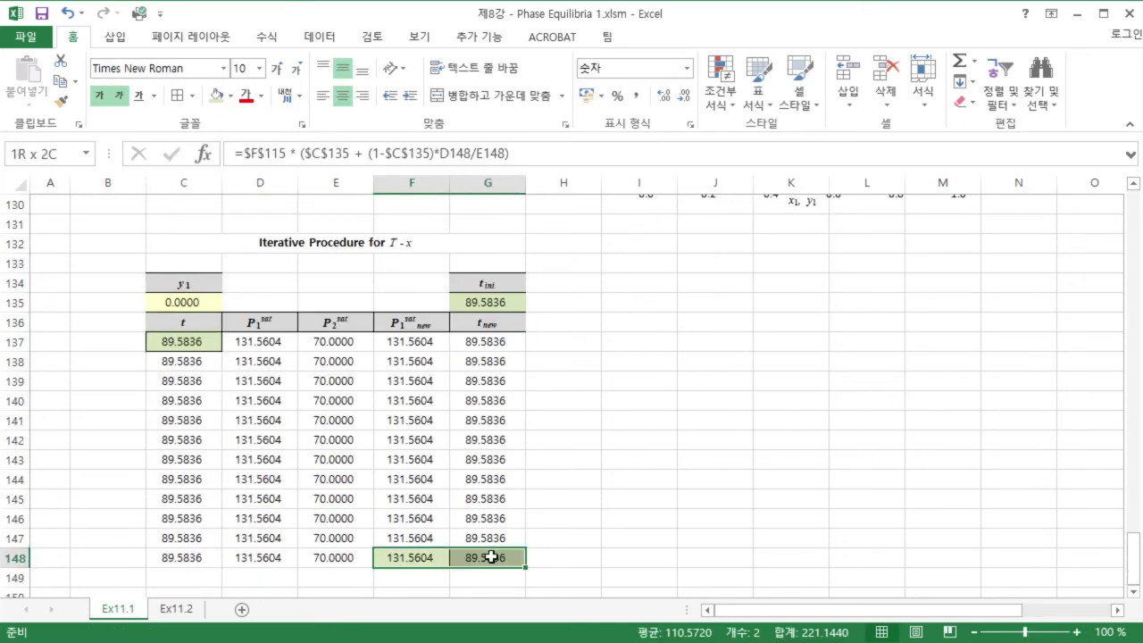
pyautogui.hotkey('ctrl', 'c')
pyautogui.scroll(4, 435, 487)
pyautogui.scroll(3, 434, 487)
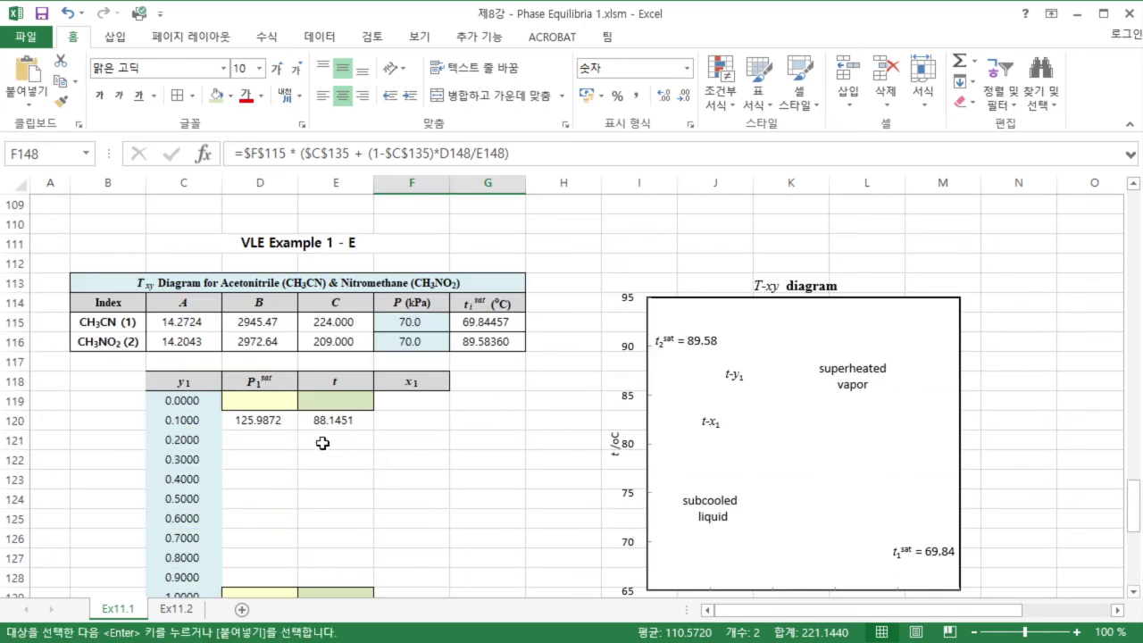
pyautogui.click(257, 402)
pyautogui.rightClick(263, 403)
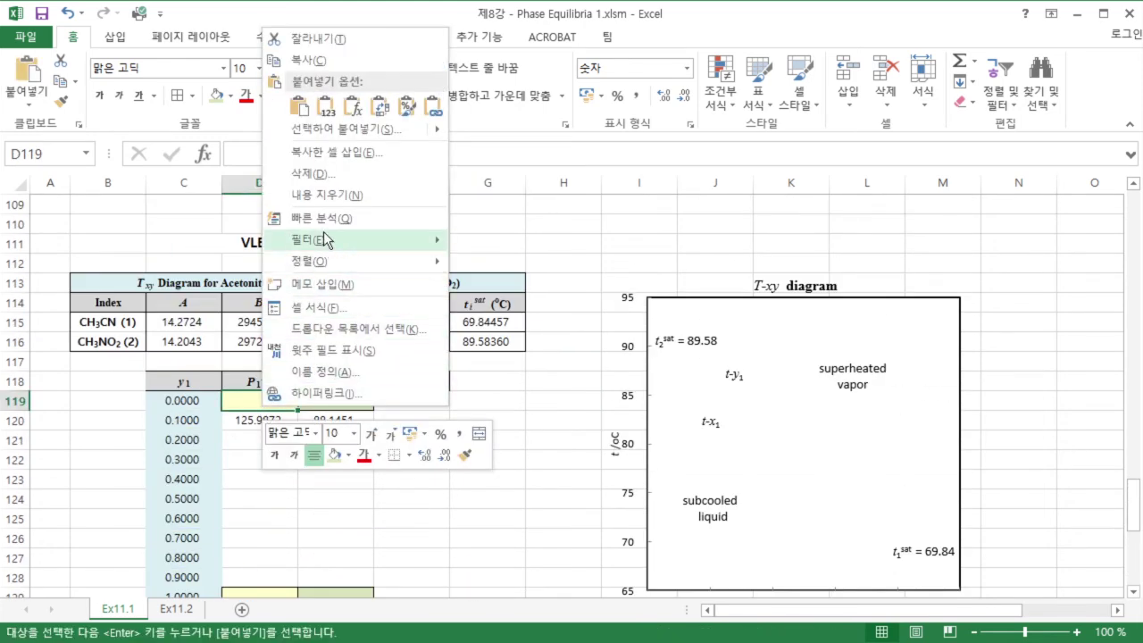
pyautogui.click(325, 107)
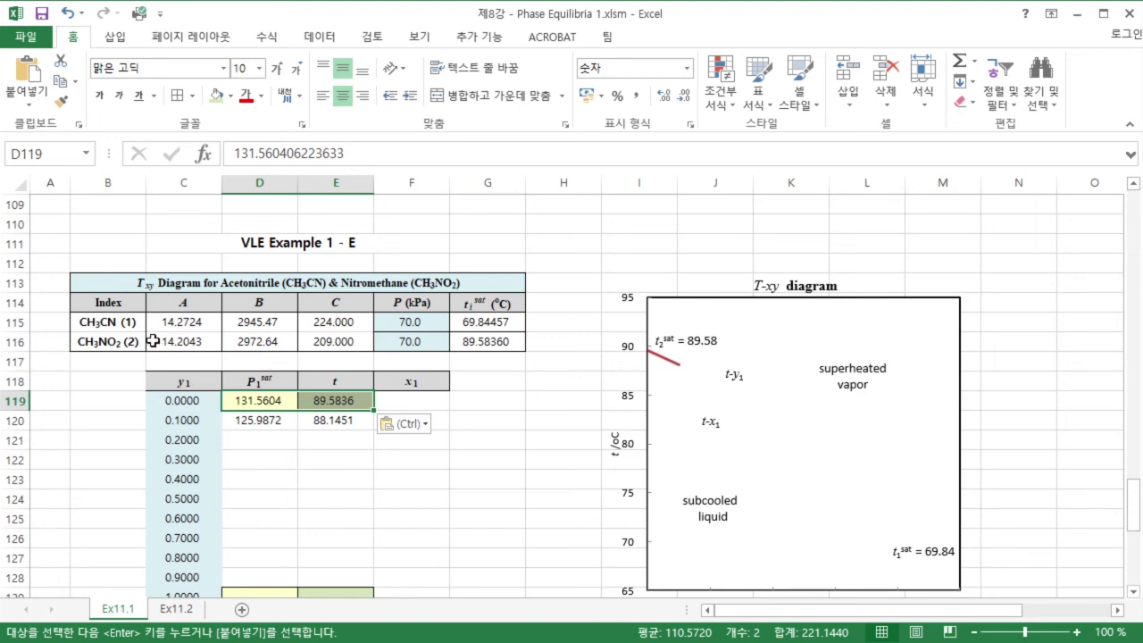
pyautogui.click(481, 341)
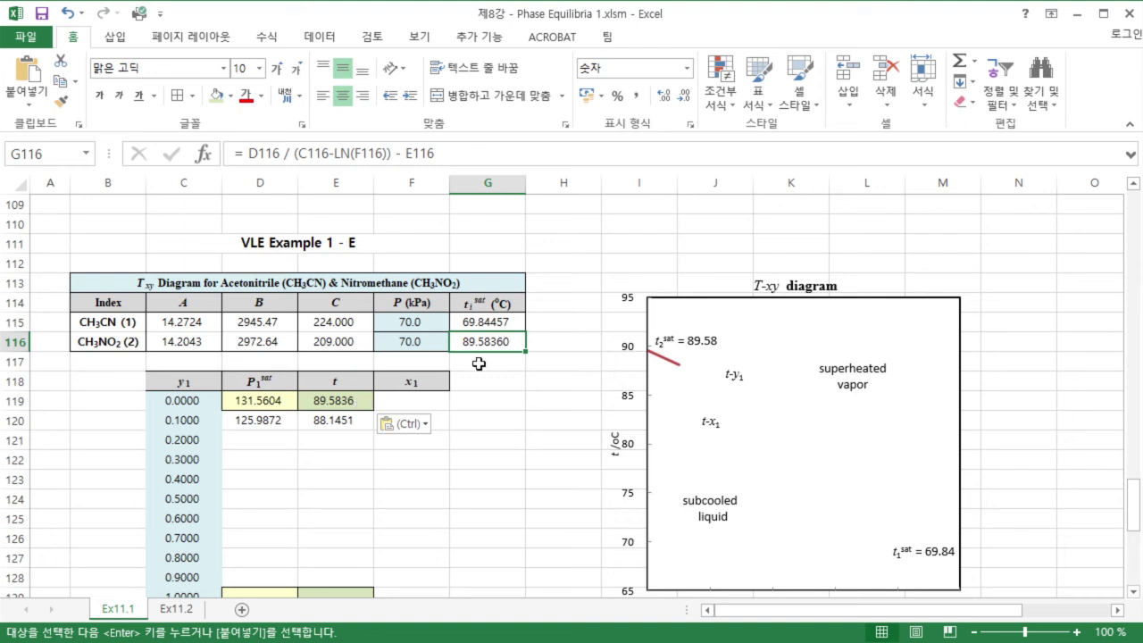
# Step: Calculate the liquid composition x1 in F119 with the formula = C119*$F$115/D119
pyautogui.click(400, 402)
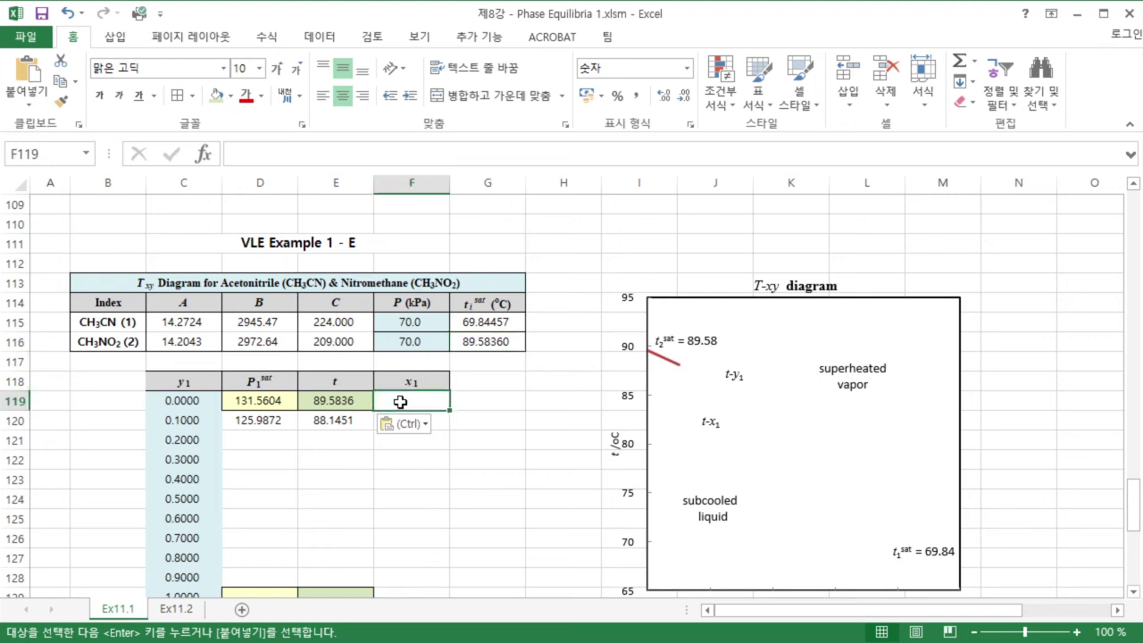
pyautogui.write('=')
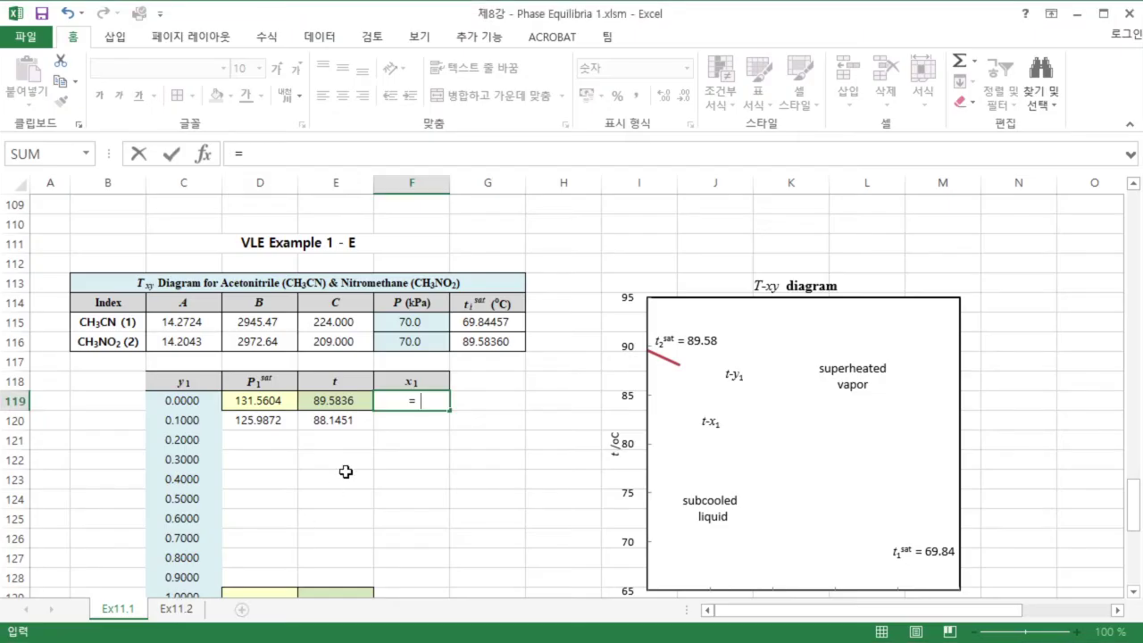
pyautogui.click(181, 402)
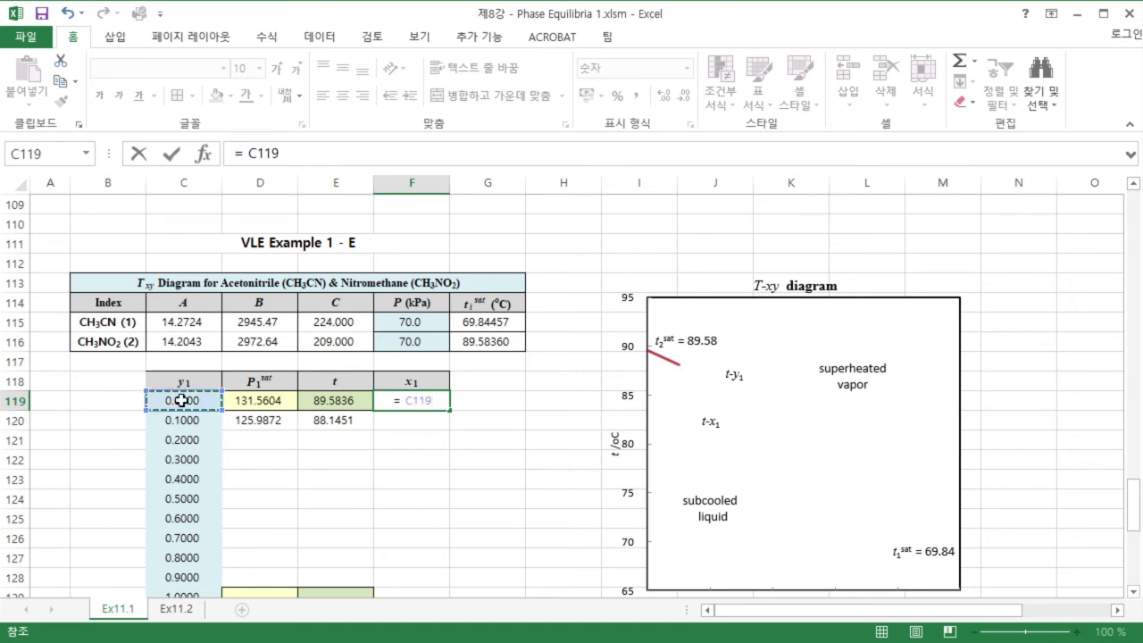
pyautogui.write('*')
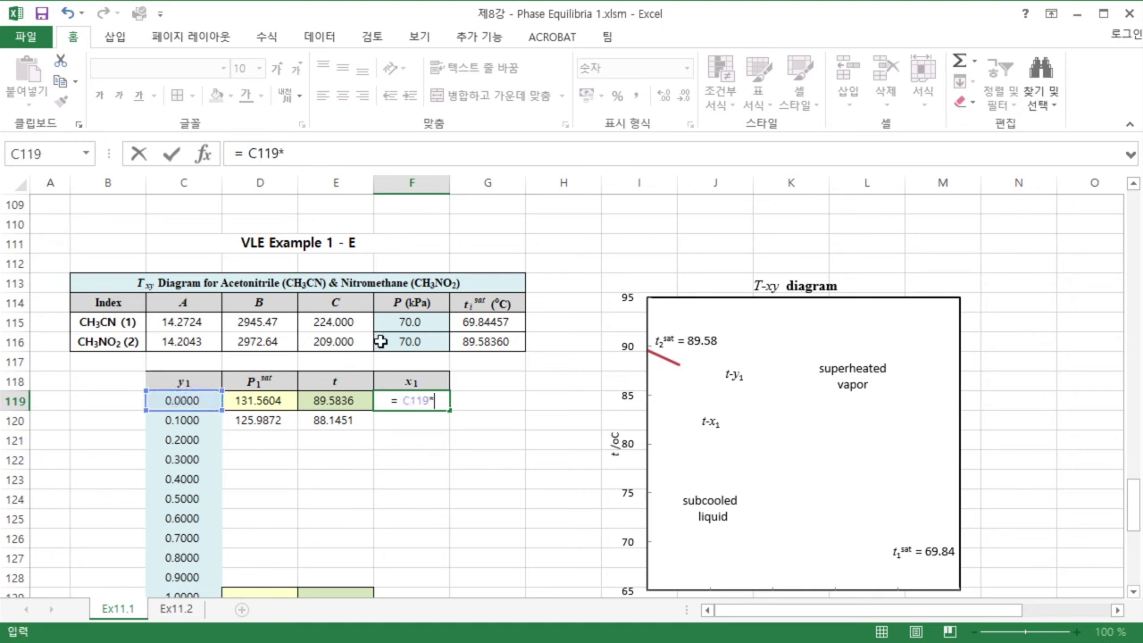
pyautogui.click(409, 322)
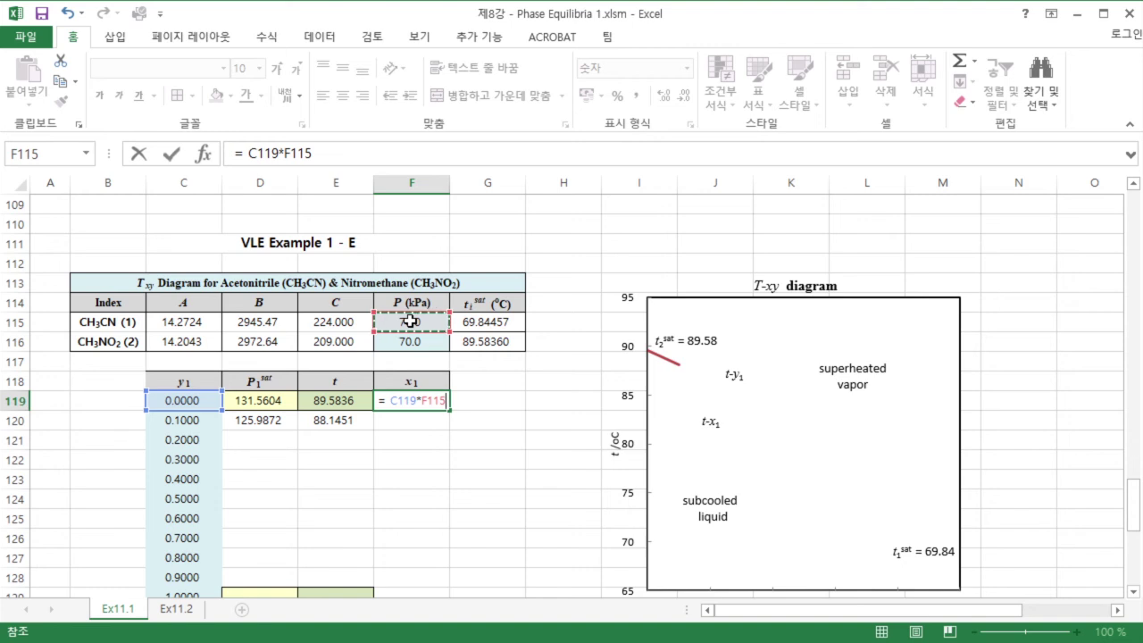
pyautogui.press('F4')
pyautogui.write('/')
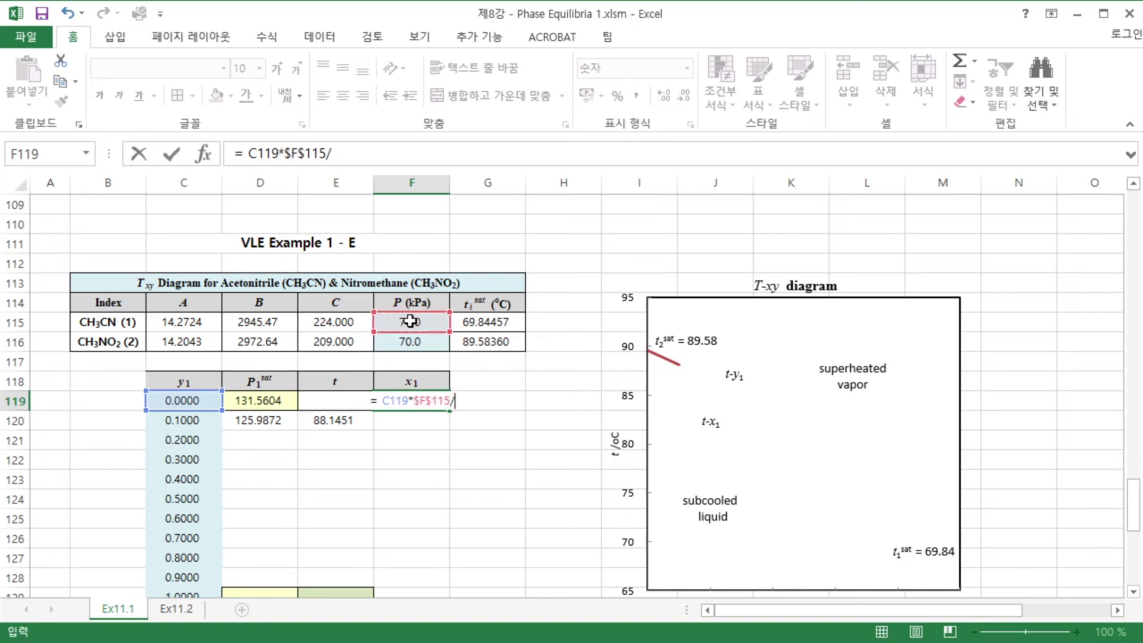
pyautogui.click(268, 402)
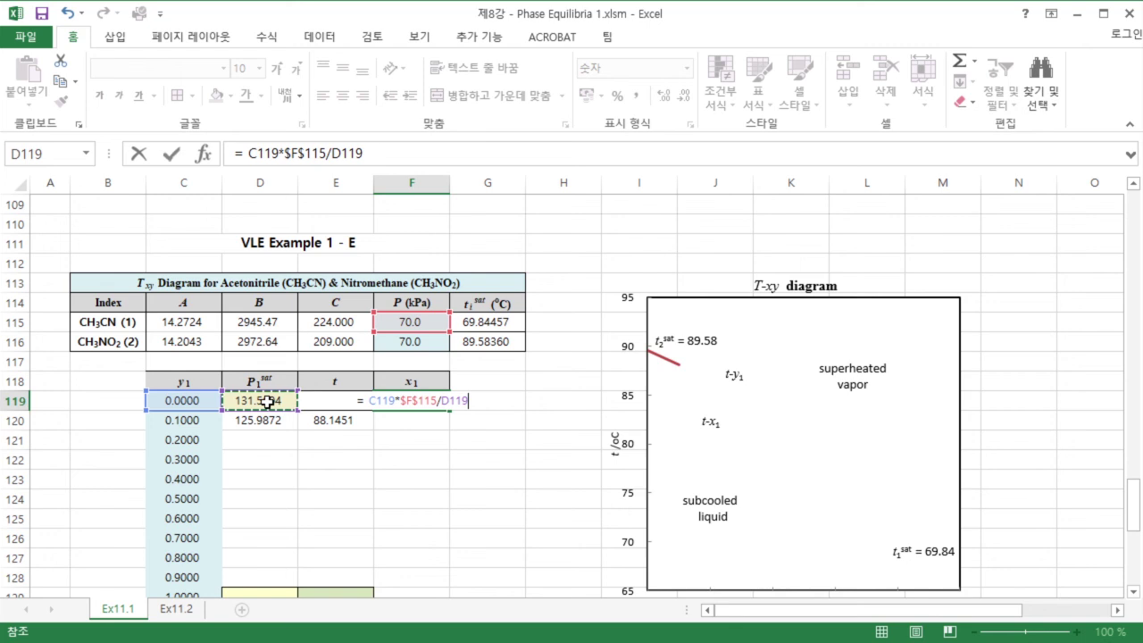
pyautogui.press('Return')
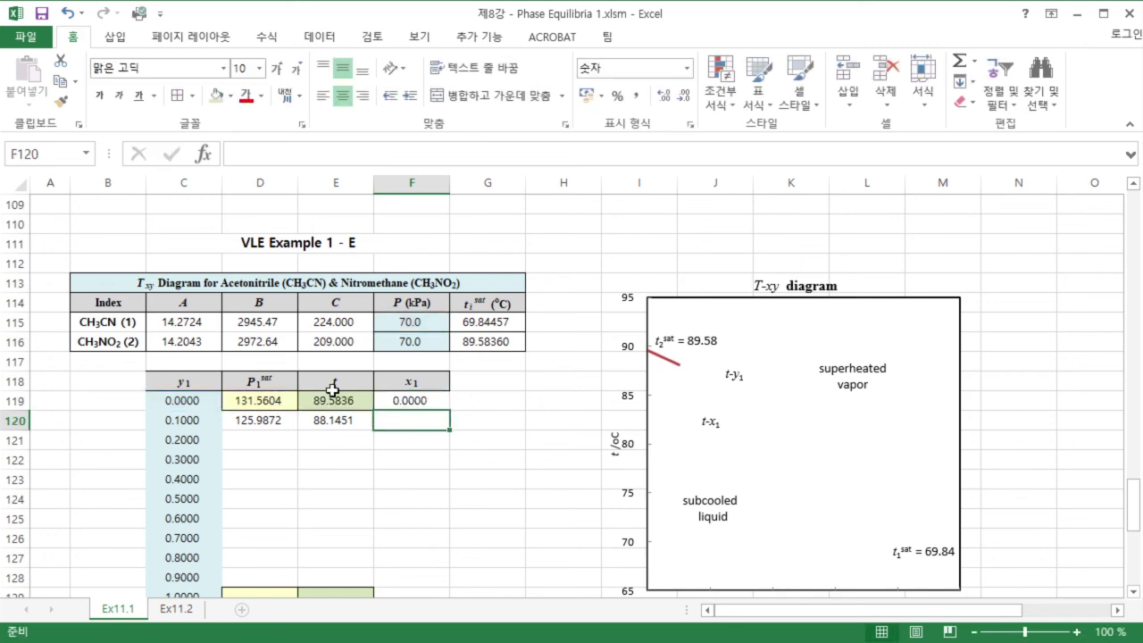
# Step: Fill F119's x1 formula down to F129 and remove the borders from F120:F128
pyautogui.click(419, 401)
pyautogui.moveTo(451, 413); pyautogui.dragTo(457, 565)
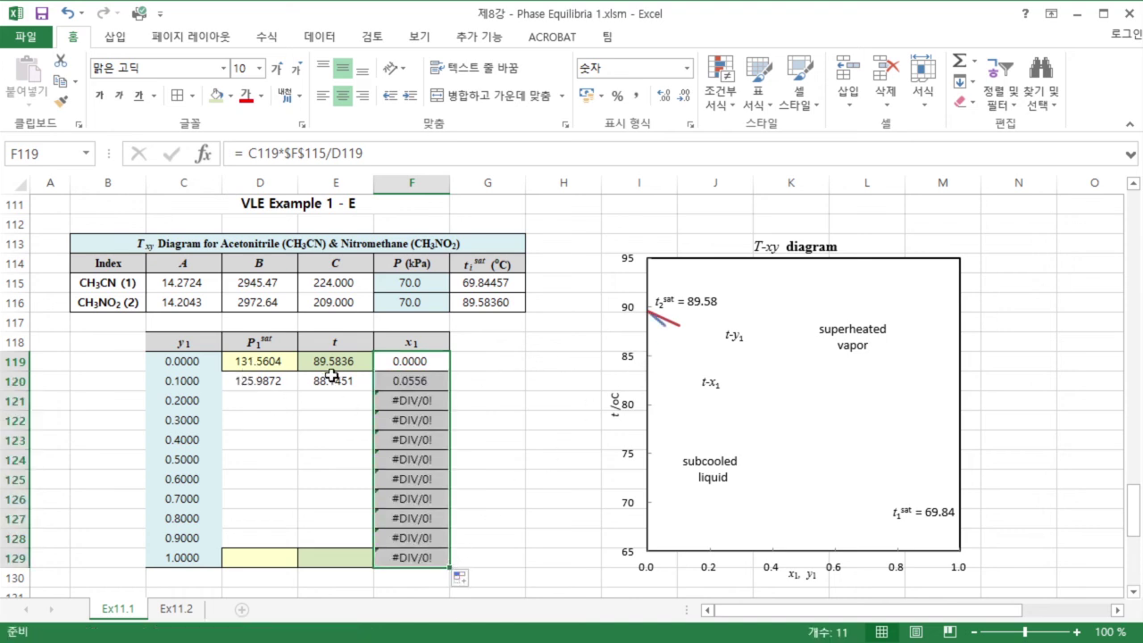
pyautogui.click(424, 379)
pyautogui.moveTo(426, 390); pyautogui.dragTo(437, 544)
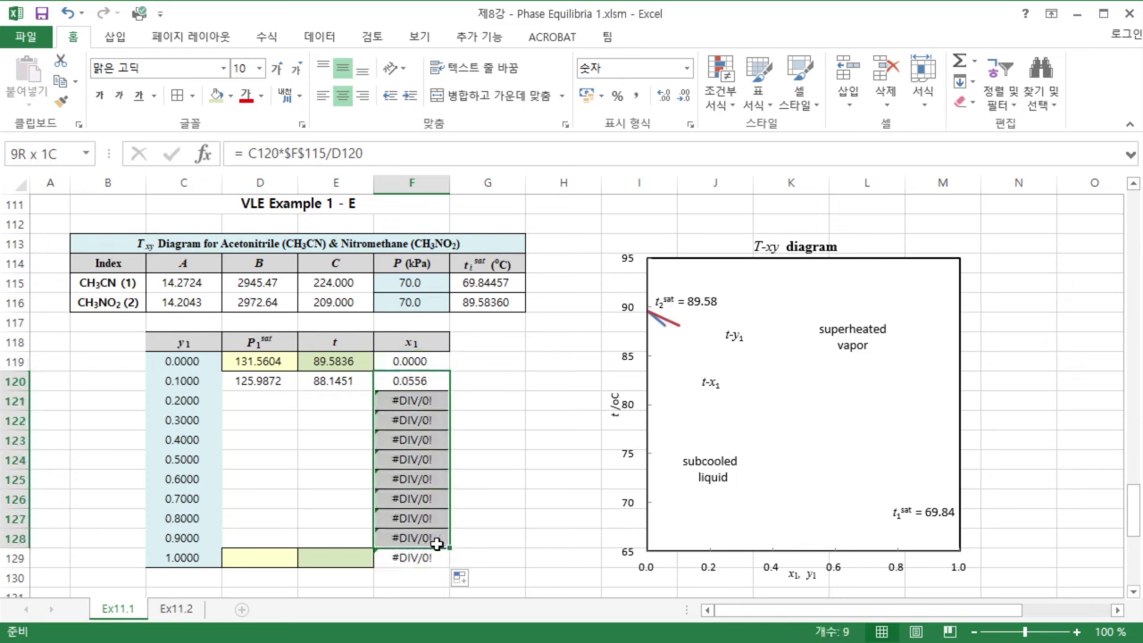
pyautogui.click(191, 95)
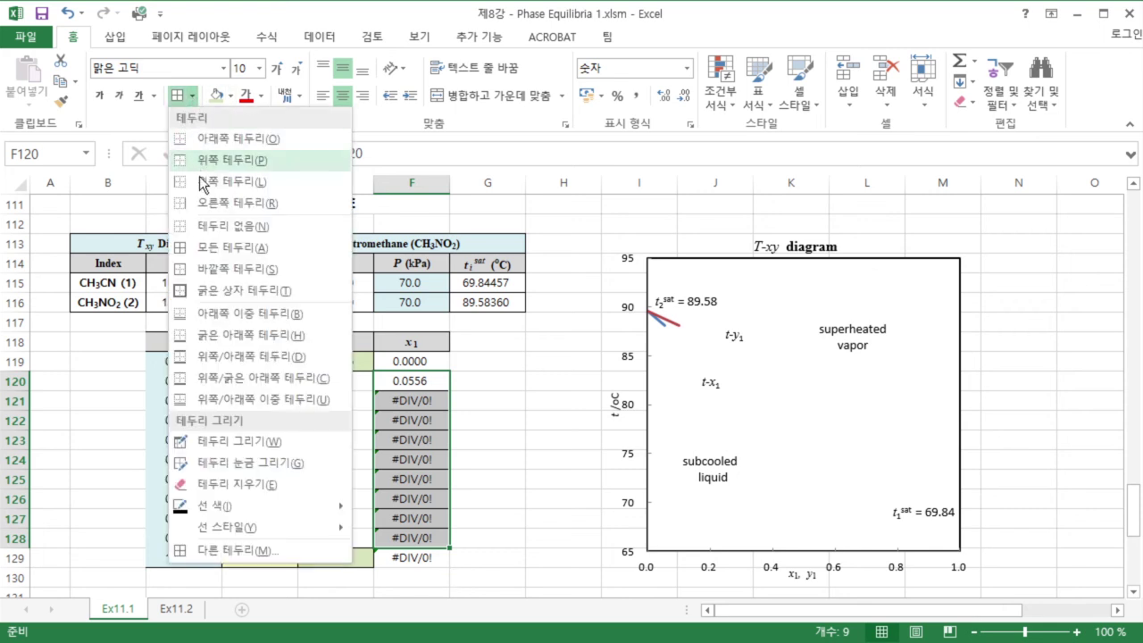
pyautogui.click(206, 226)
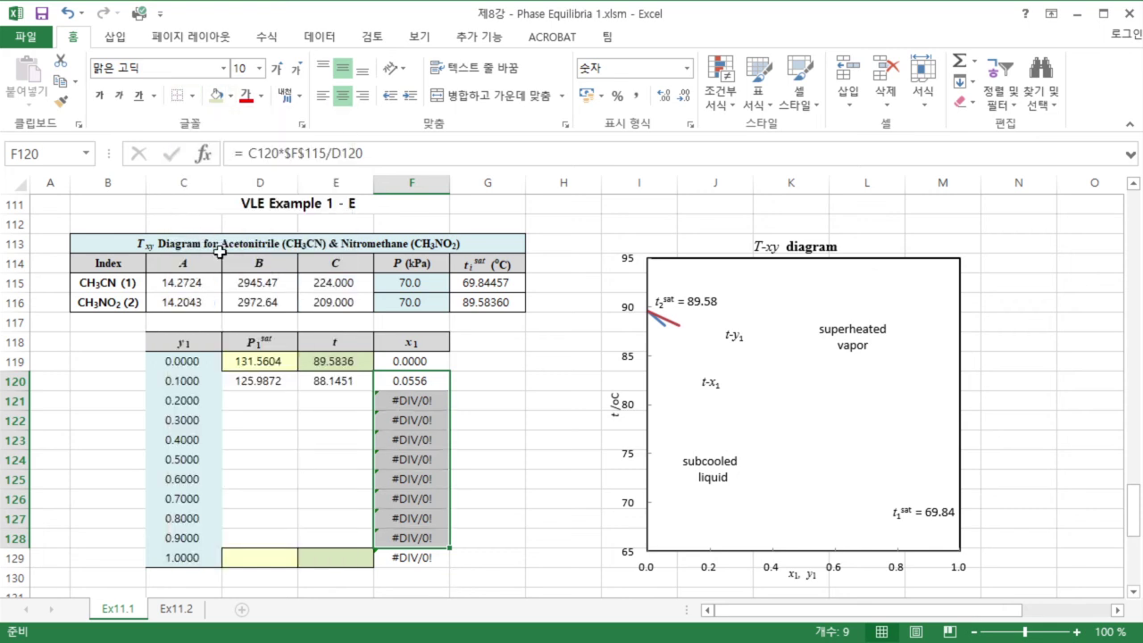
# Step: Set the vapor composition y1 of the T-x iterative procedure in C135 to 0.2
pyautogui.click(515, 503)
pyautogui.click(425, 560)
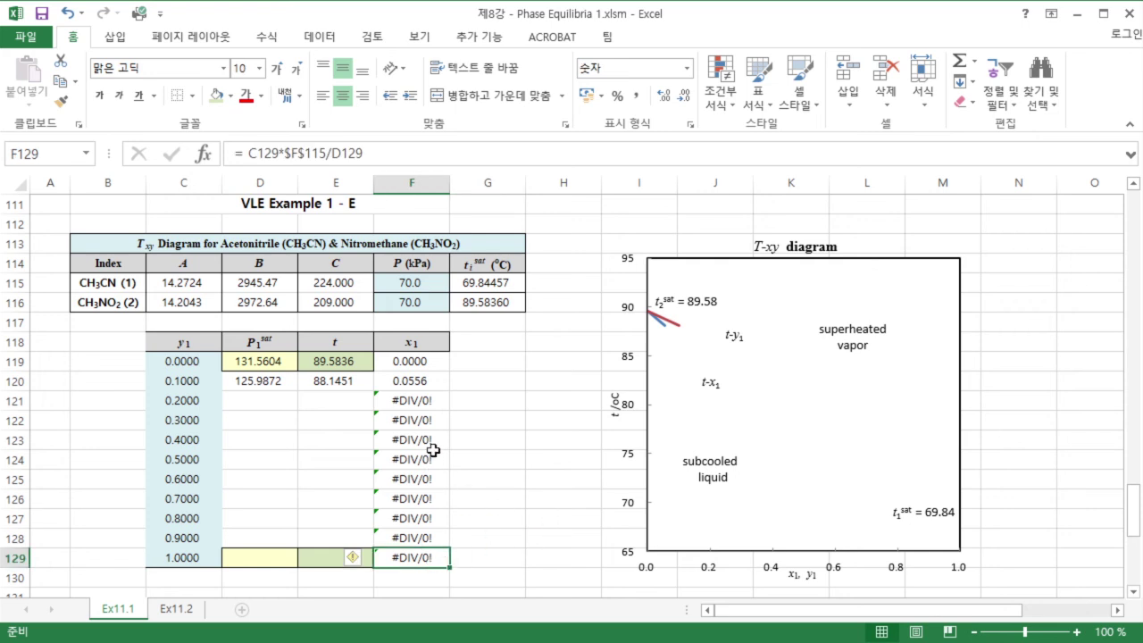
pyautogui.scroll(-3, 434, 448)
pyautogui.scroll(2, 438, 437)
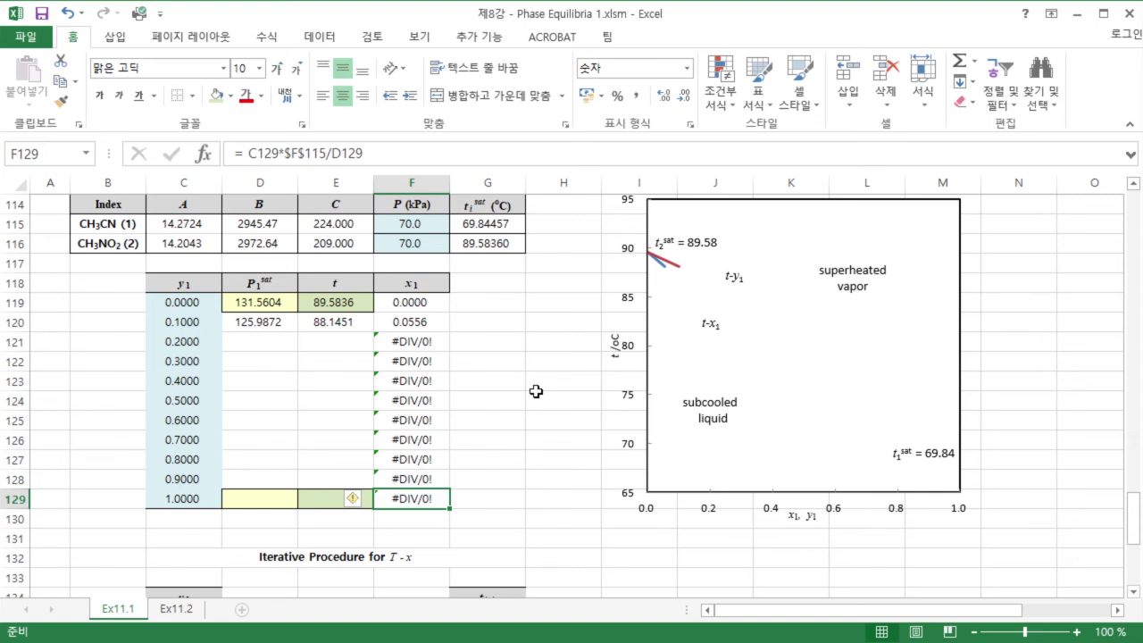
pyautogui.scroll(-6, 527, 397)
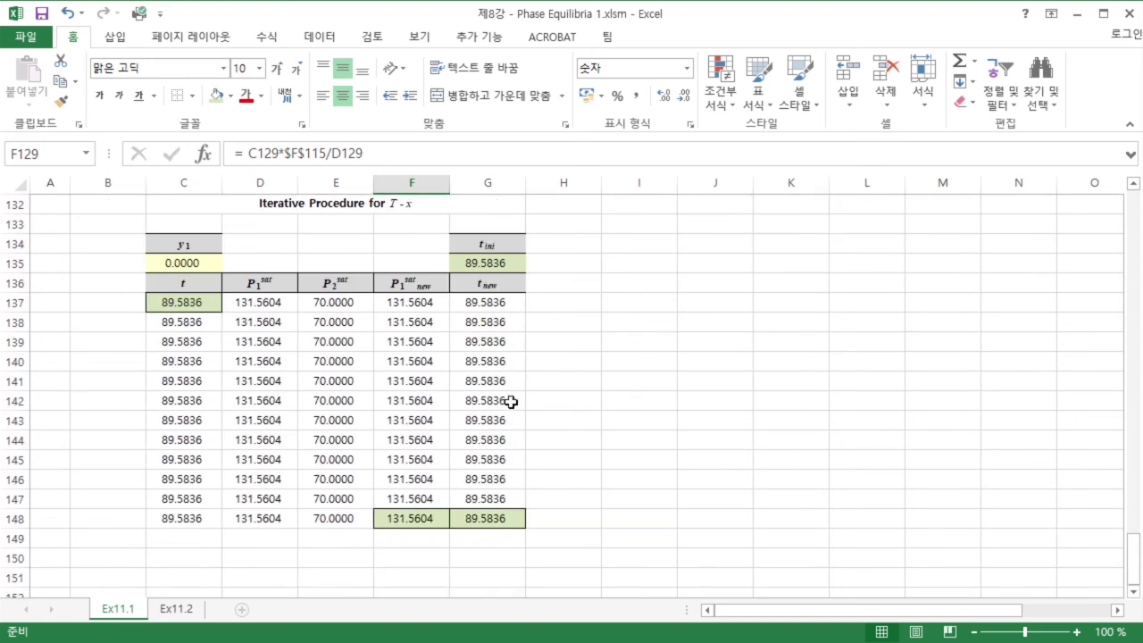
pyautogui.click(194, 265)
pyautogui.write('0.2')
pyautogui.press('Return')
# Step: Copy the converged P1sat and t in F148:G148 as values into D121:E121
pyautogui.moveTo(393, 518); pyautogui.dragTo(480, 518)
pyautogui.hotkey('ctrl', 'c')
pyautogui.scroll(7, 365, 398)
pyautogui.click(257, 399)
pyautogui.rightClick(257, 399)
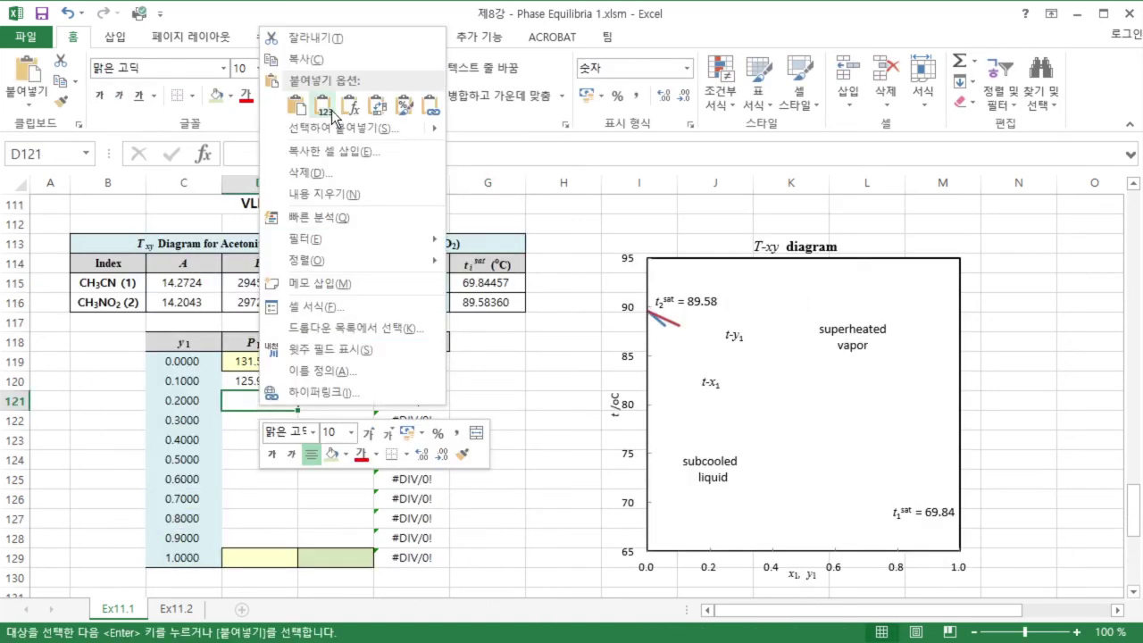
pyautogui.click(303, 99)
# Step: Set y1 in C135 to 0.3 and copy the converged results in F148:G148 as values into D122:E122
pyautogui.scroll(-6, 358, 305)
pyautogui.click(184, 322)
pyautogui.write('.')
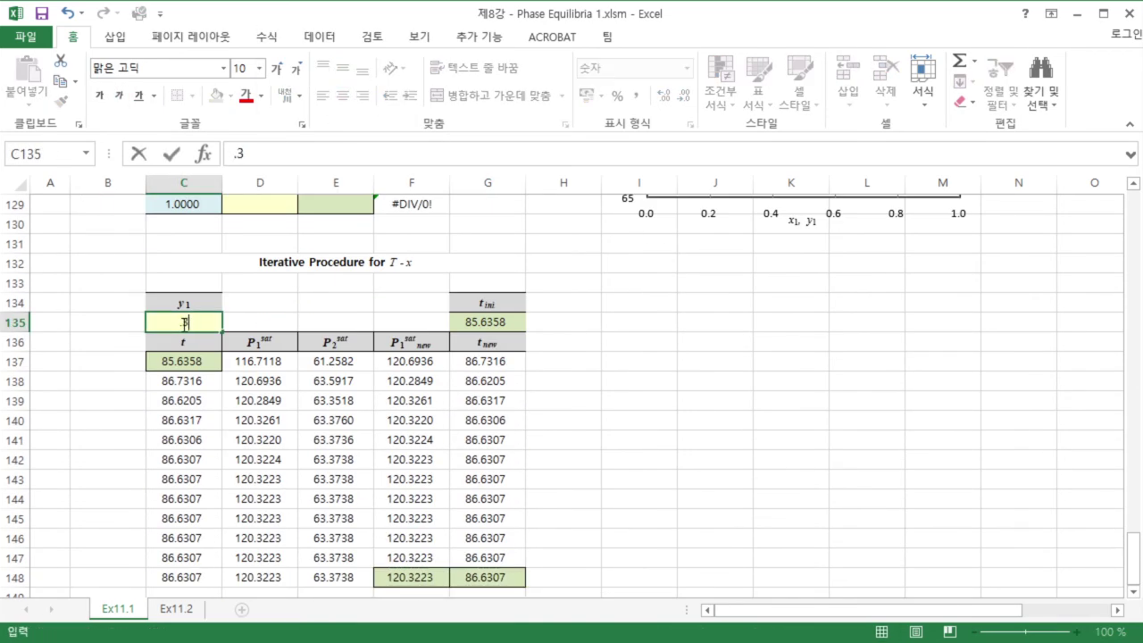
pyautogui.write('3')
pyautogui.press('Return')
pyautogui.moveTo(402, 578); pyautogui.dragTo(480, 577)
pyautogui.hotkey('ctrl', 'c')
pyautogui.scroll(7, 291, 455)
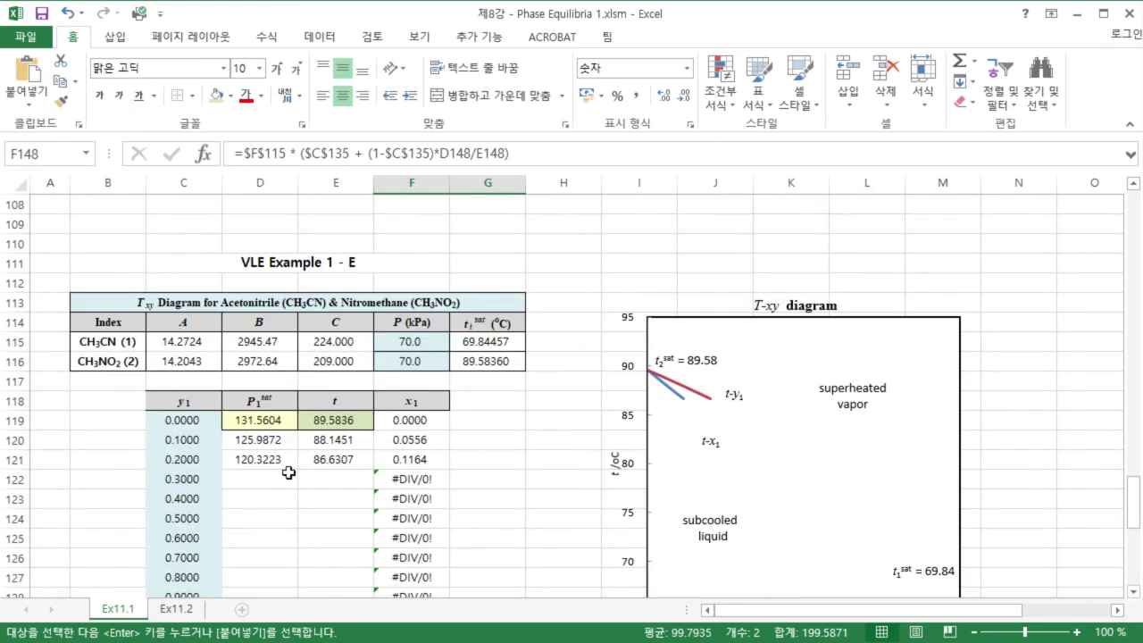
pyautogui.rightClick(272, 480)
pyautogui.click(337, 185)
# Step: Set y1 in C135 to 0.4 and copy the converged results in F148:G148 as values into D123:E123
pyautogui.scroll(-5, 255, 393)
pyautogui.click(181, 439)
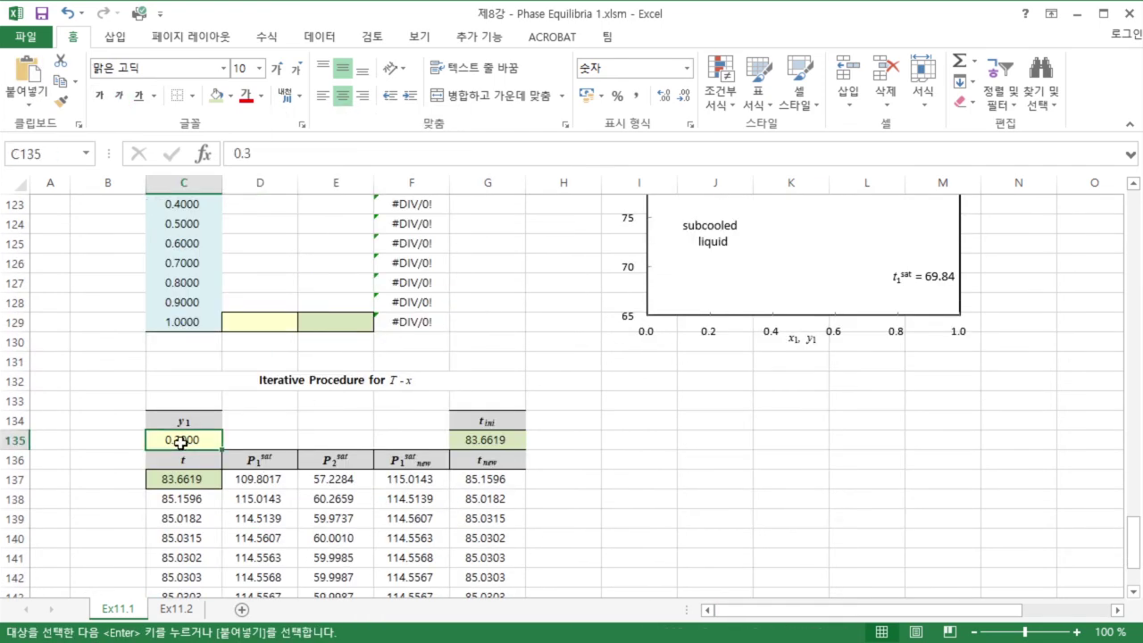
pyautogui.write('.4')
pyautogui.press('Return')
pyautogui.scroll(-4, 267, 446)
pyautogui.moveTo(383, 454); pyautogui.dragTo(465, 455)
pyautogui.scroll(4, 383, 398)
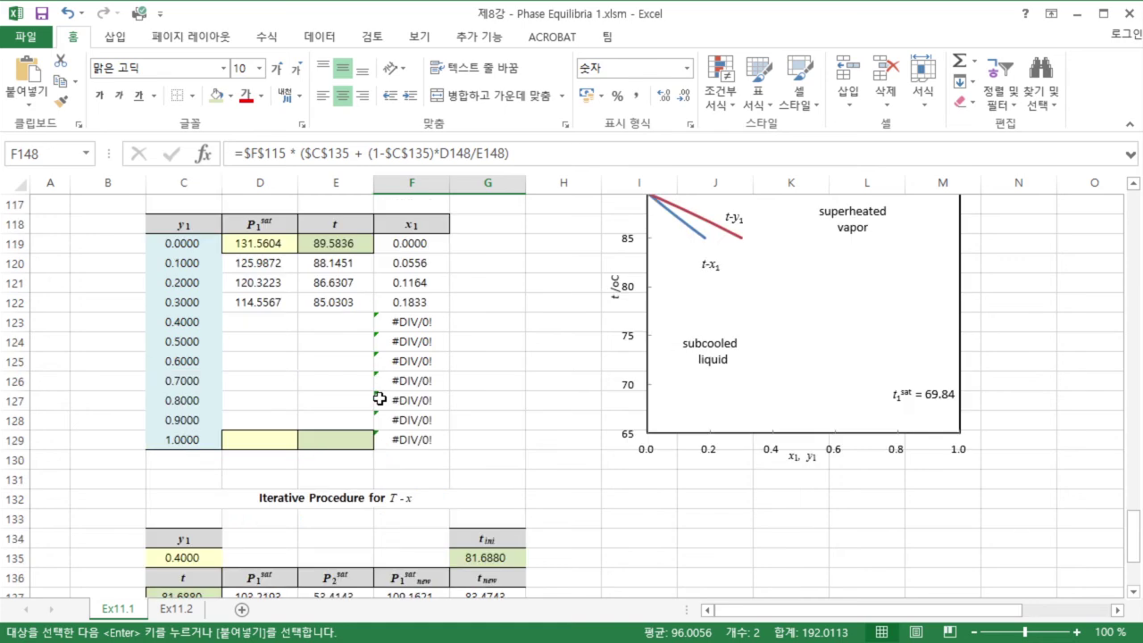
pyautogui.scroll(3, 383, 398)
pyautogui.click(268, 381)
pyautogui.rightClick(261, 382)
pyautogui.click(324, 464)
# Step: Set y1 in C135 to 0.5 and copy the converged results in F148:G148 as values into D124:E124
pyautogui.scroll(-3, 267, 428)
pyautogui.click(199, 438)
pyautogui.write('.5')
pyautogui.press('Return')
pyautogui.scroll(-5, 402, 443)
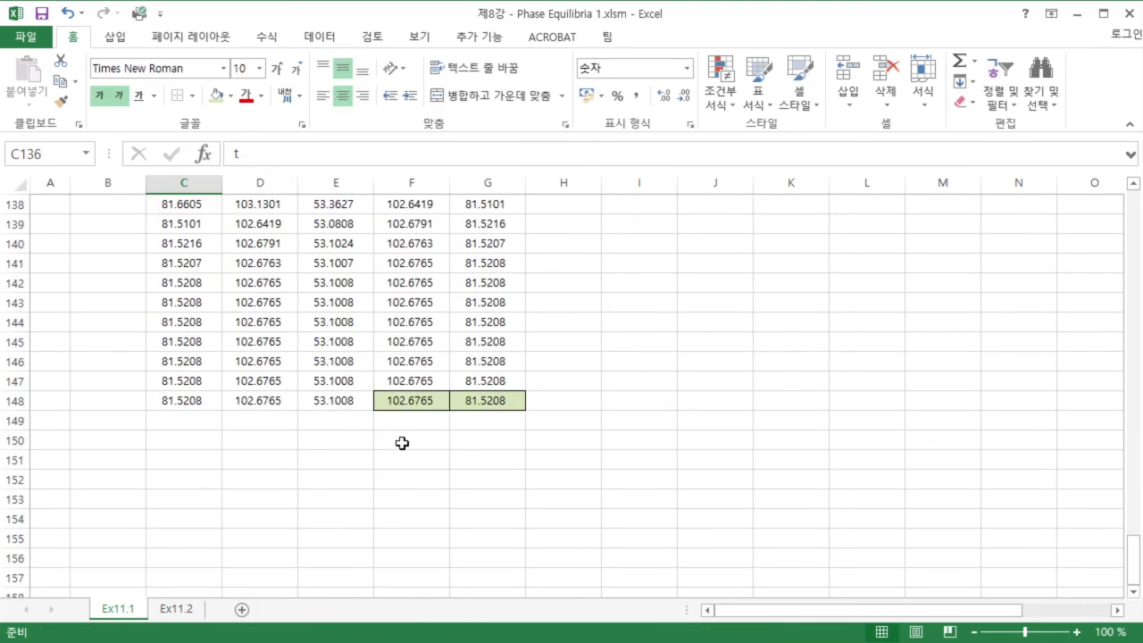
pyautogui.moveTo(397, 401); pyautogui.dragTo(462, 401)
pyautogui.hotkey('ctrl', 'c')
pyautogui.scroll(7, 434, 380)
pyautogui.click(260, 342)
pyautogui.rightClick(261, 343)
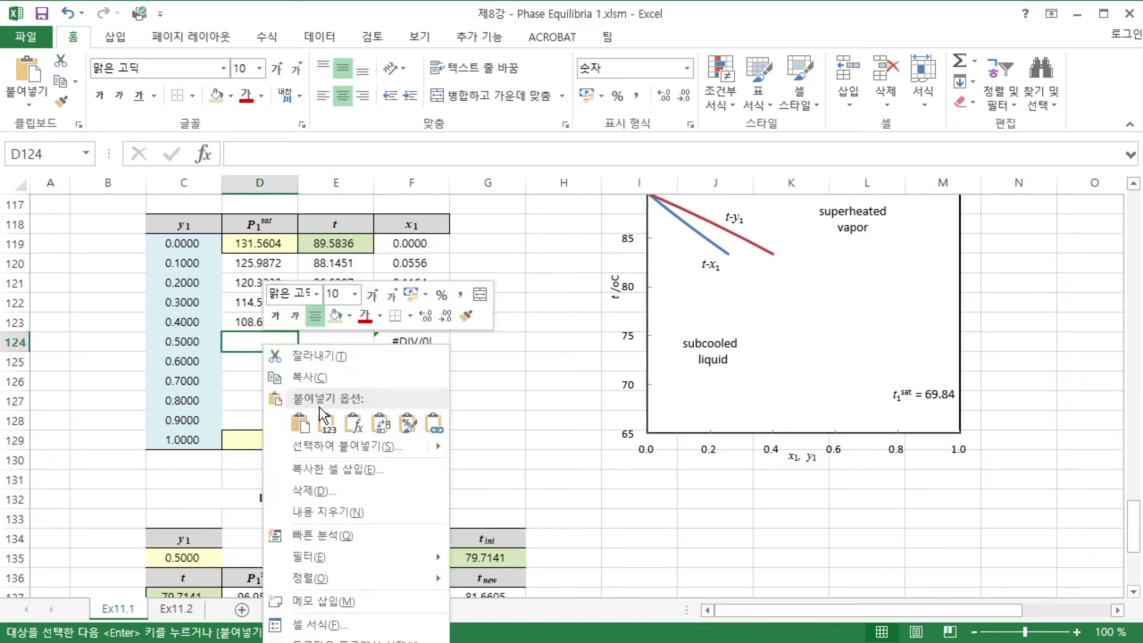
pyautogui.click(324, 416)
# Step: Set y1 in C135 to 0.6 and copy the converged results in F148:G148 as values into D125:E125
pyautogui.scroll(-3, 301, 403)
pyautogui.click(184, 377)
pyautogui.write('.5')
pyautogui.press('Return')
pyautogui.scroll(-5, 406, 358)
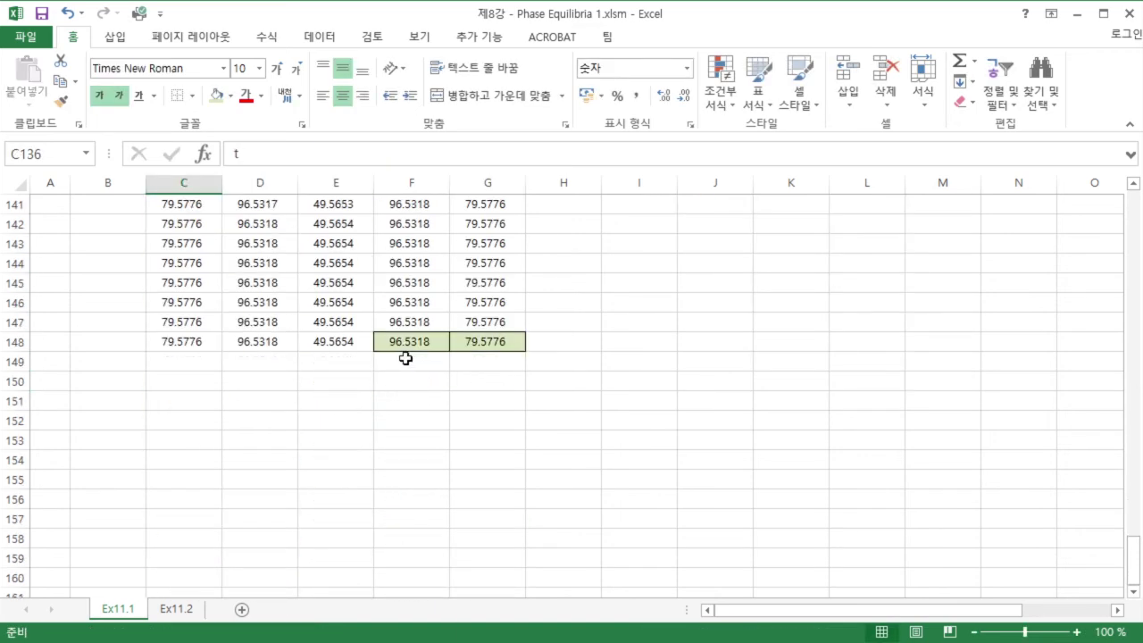
pyautogui.moveTo(401, 342); pyautogui.dragTo(459, 341)
pyautogui.hotkey('ctrl', 'c')
pyautogui.scroll(7, 446, 357)
pyautogui.click(258, 302)
pyautogui.rightClick(261, 304)
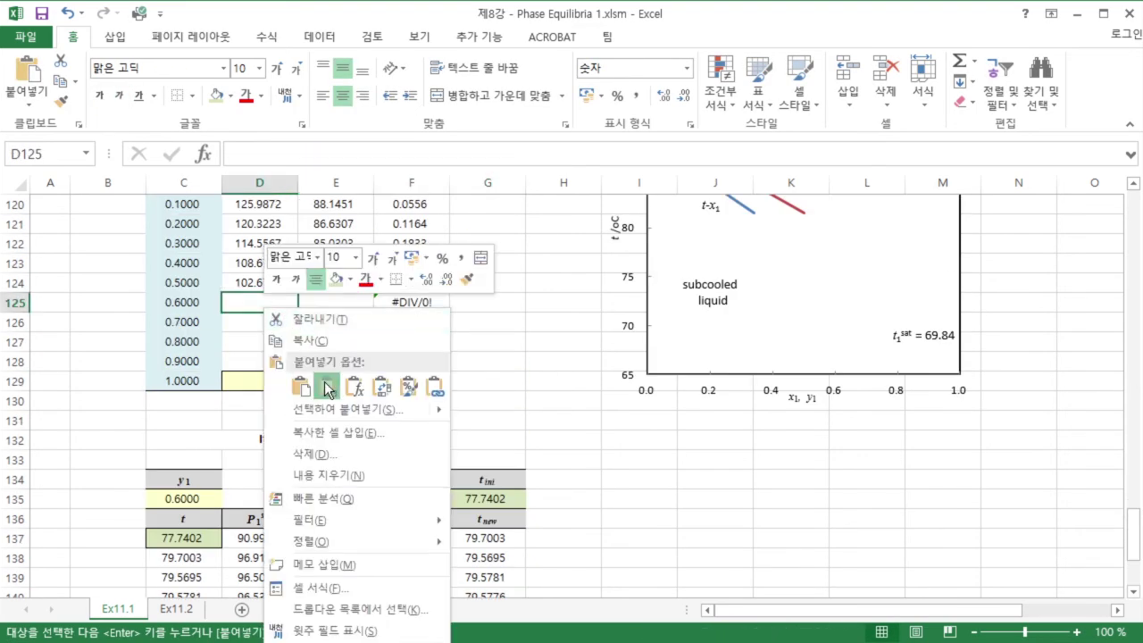
pyautogui.click(327, 390)
# Step: Set y1 in C135 to 0.7 and copy the converged results in F148:G148 as values into D126:E126
pyautogui.scroll(-2, 328, 389)
pyautogui.click(184, 378)
pyautogui.write('.7')
pyautogui.press('Return')
pyautogui.scroll(-4, 576, 318)
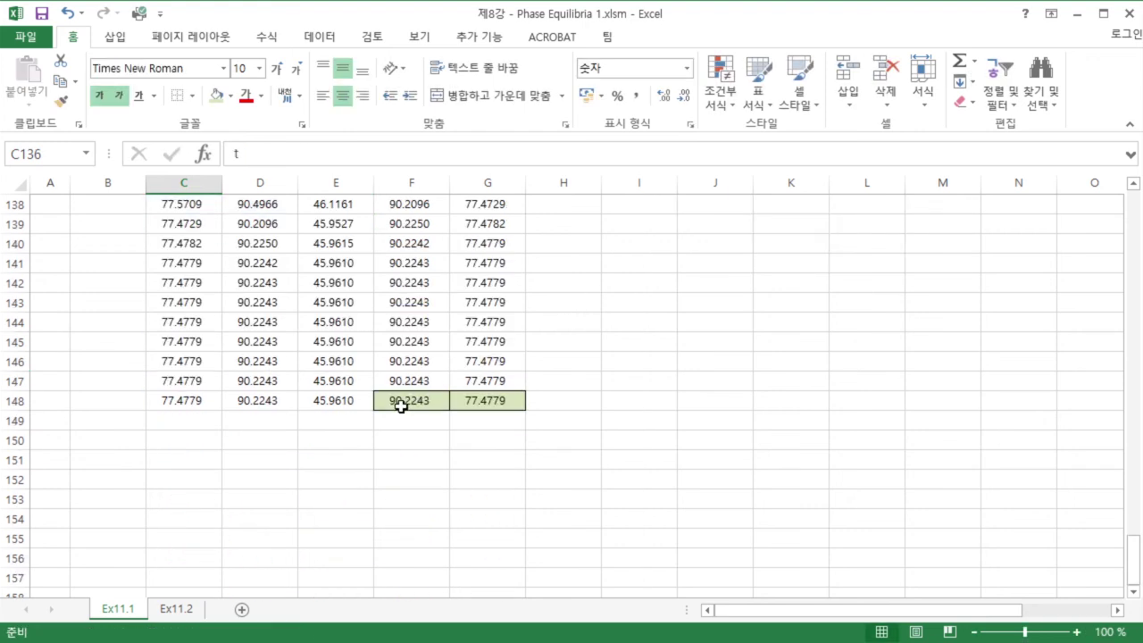
pyautogui.moveTo(402, 406); pyautogui.dragTo(458, 401)
pyautogui.hotkey('ctrl', 'c')
pyautogui.scroll(5, 446, 375)
pyautogui.click(259, 263)
pyautogui.rightClick(261, 265)
pyautogui.click(328, 343)
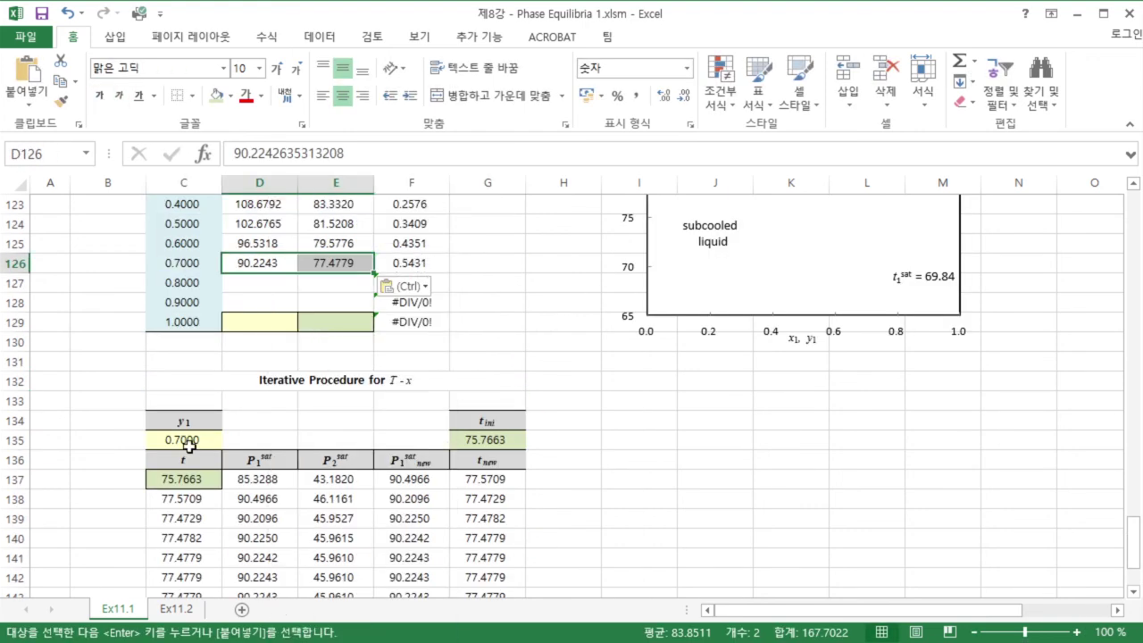
# Step: Set y1 in C135 to 0.8 and copy the converged results in F148:G148 as values into D127:E127
pyautogui.click(188, 443)
pyautogui.write('.8')
pyautogui.press('Return')
pyautogui.scroll(-4, 416, 452)
pyautogui.moveTo(406, 458); pyautogui.dragTo(461, 459)
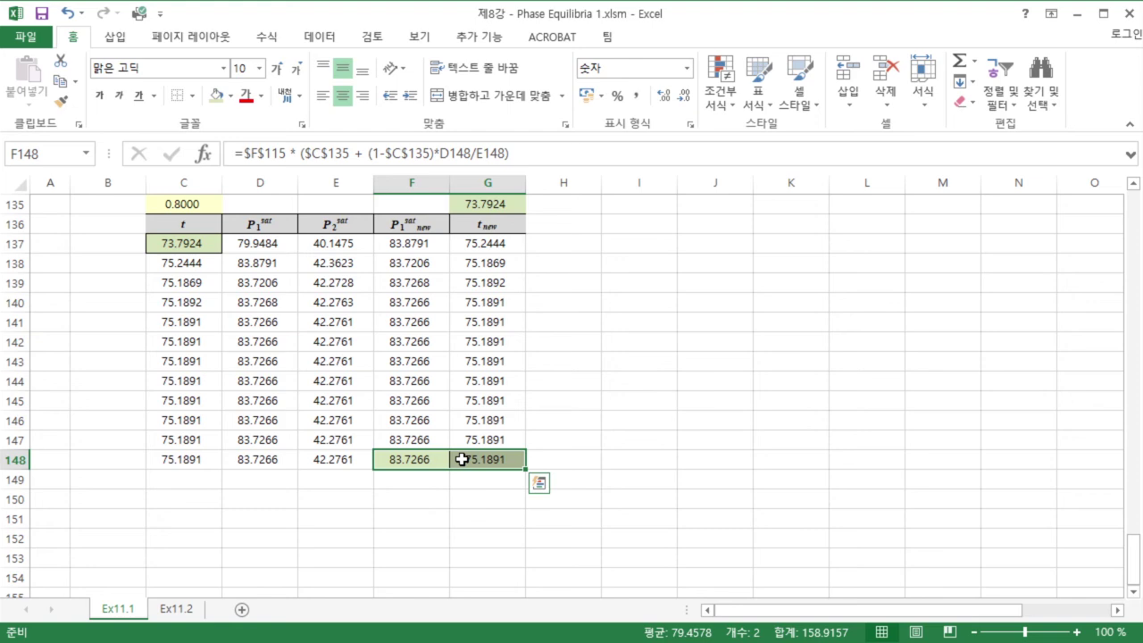
pyautogui.hotkey('ctrl', 'c')
pyautogui.scroll(5, 460, 459)
pyautogui.rightClick(276, 344)
pyautogui.click(339, 415)
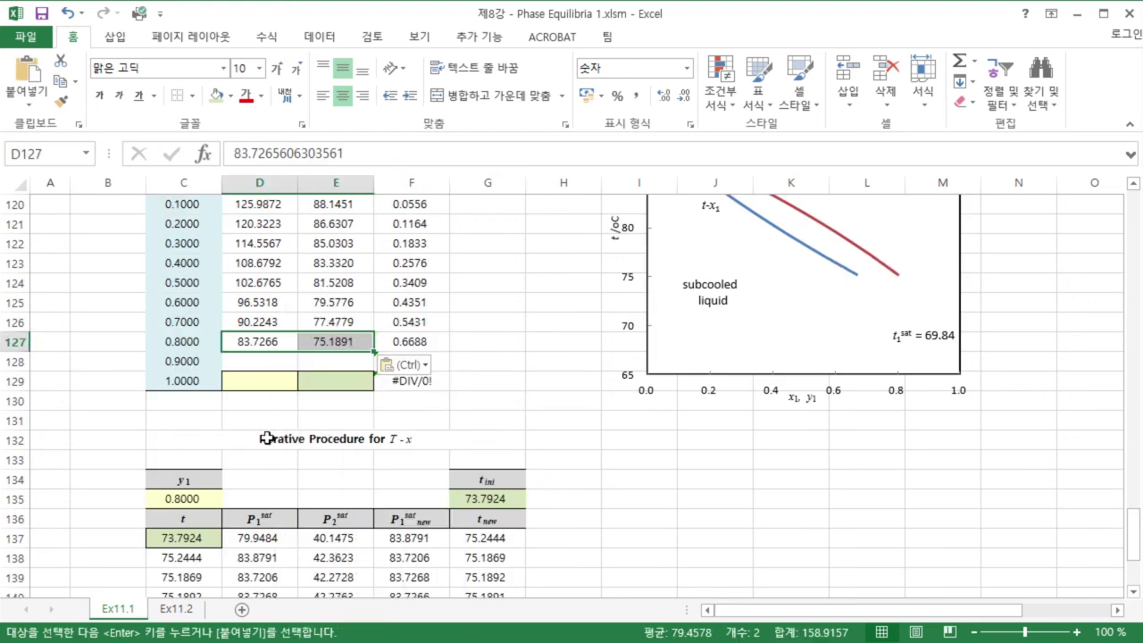
# Step: Set y1 in C135 to 0.9 and copy the converged results in F148:G148 as values into D128:E128
pyautogui.click(183, 498)
pyautogui.write('.9')
pyautogui.press('Return')
pyautogui.scroll(-5, 395, 518)
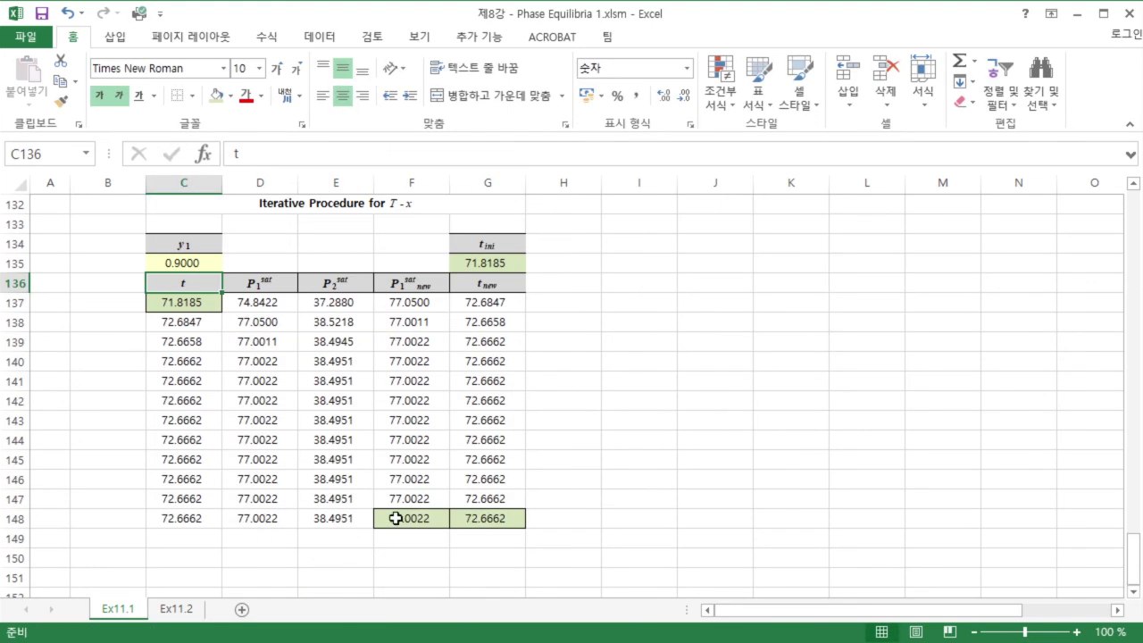
pyautogui.moveTo(396, 518); pyautogui.dragTo(458, 518)
pyautogui.hotkey('ctrl', 'c')
pyautogui.scroll(5, 459, 517)
pyautogui.rightClick(297, 355)
pyautogui.click(319, 440)
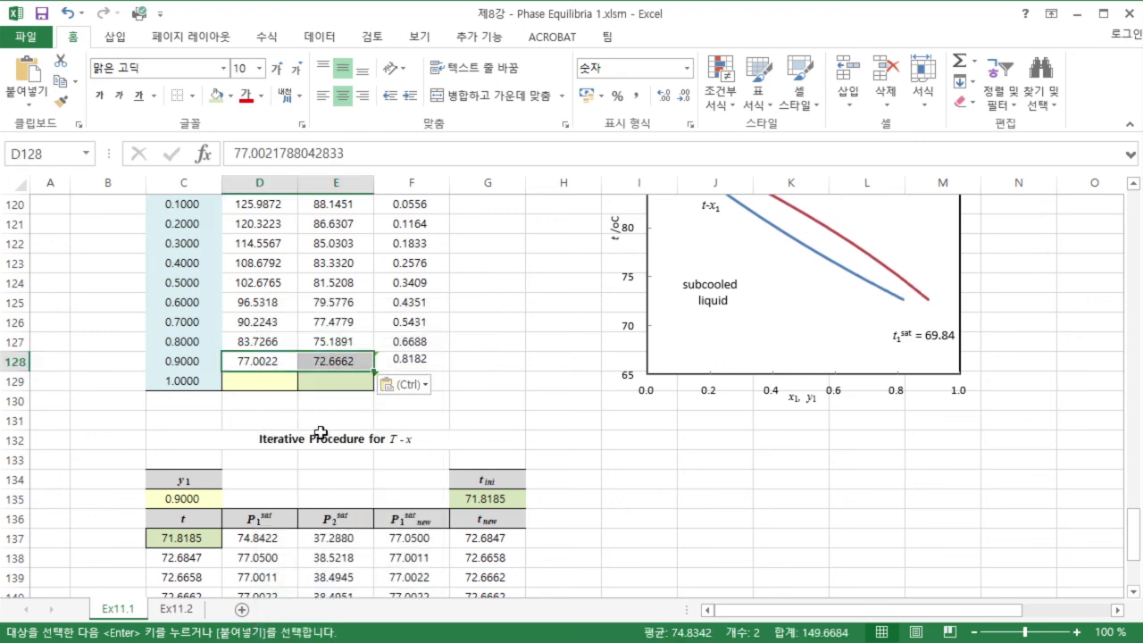
# Step: Set y1 in C135 to 1 and copy the converged results in F148:G148 as values into D129:E129
pyautogui.scroll(-3, 286, 408)
pyautogui.click(183, 322)
pyautogui.write('1')
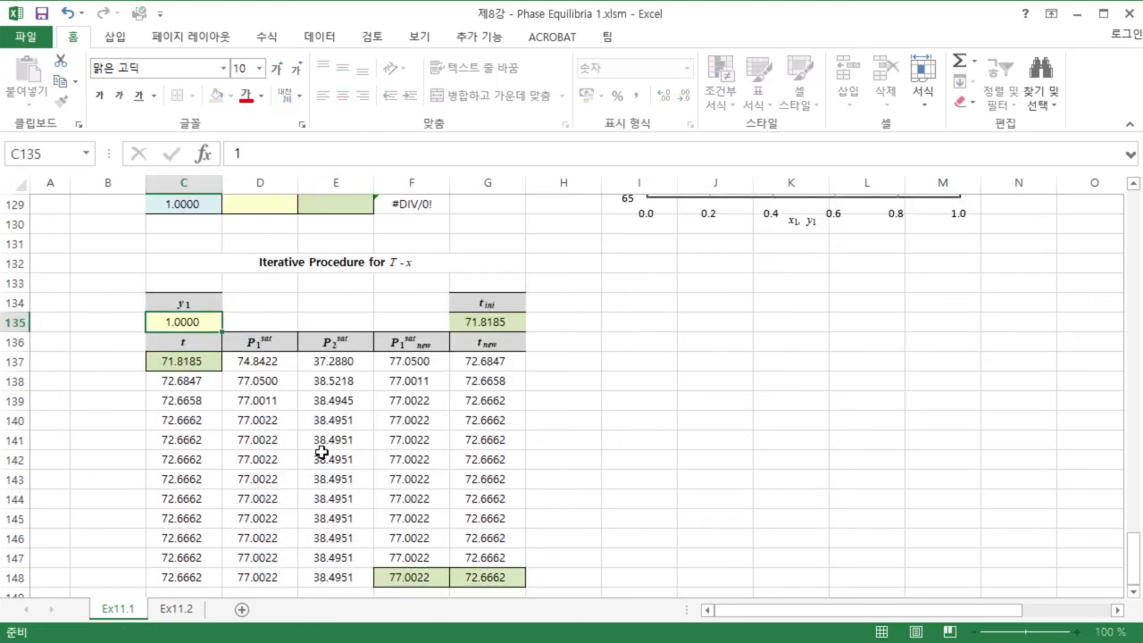
pyautogui.press('Return')
pyautogui.moveTo(395, 574); pyautogui.dragTo(477, 574)
pyautogui.hotkey('ctrl', 'c')
pyautogui.scroll(5, 477, 574)
pyautogui.rightClick(251, 501)
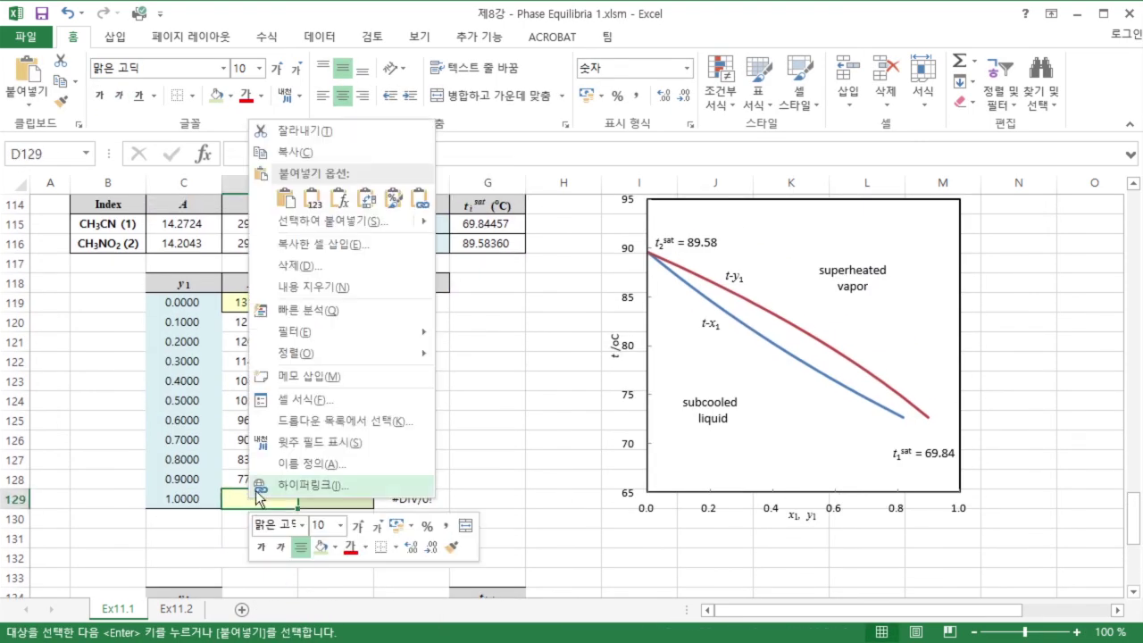
pyautogui.click(313, 201)
pyautogui.click(487, 500)
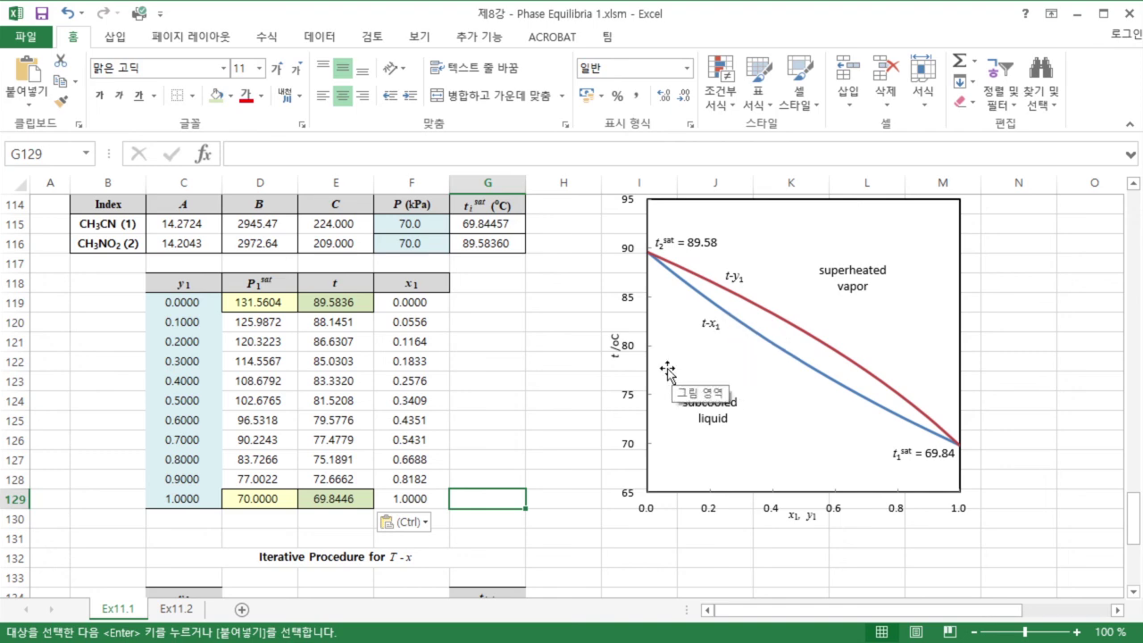
# Step: Compare the T-xy diagram with Example 1-D's and examine the pressure inputs and the table's y1, x1 and P1sat end-point cells
pyautogui.scroll(12, 570, 371)
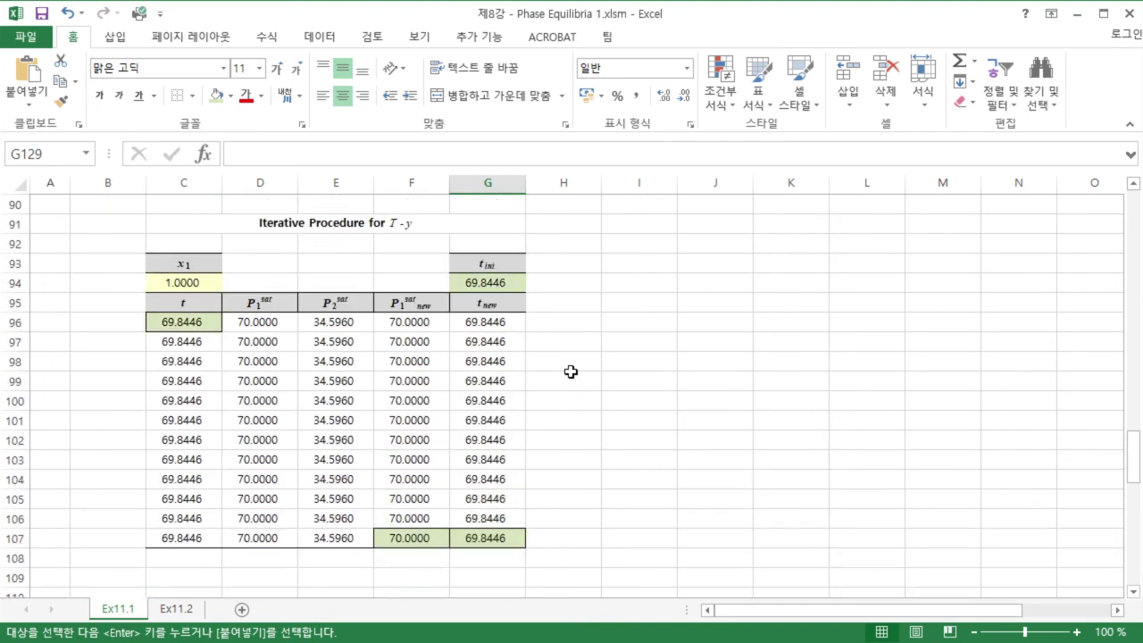
pyautogui.scroll(2, 571, 371)
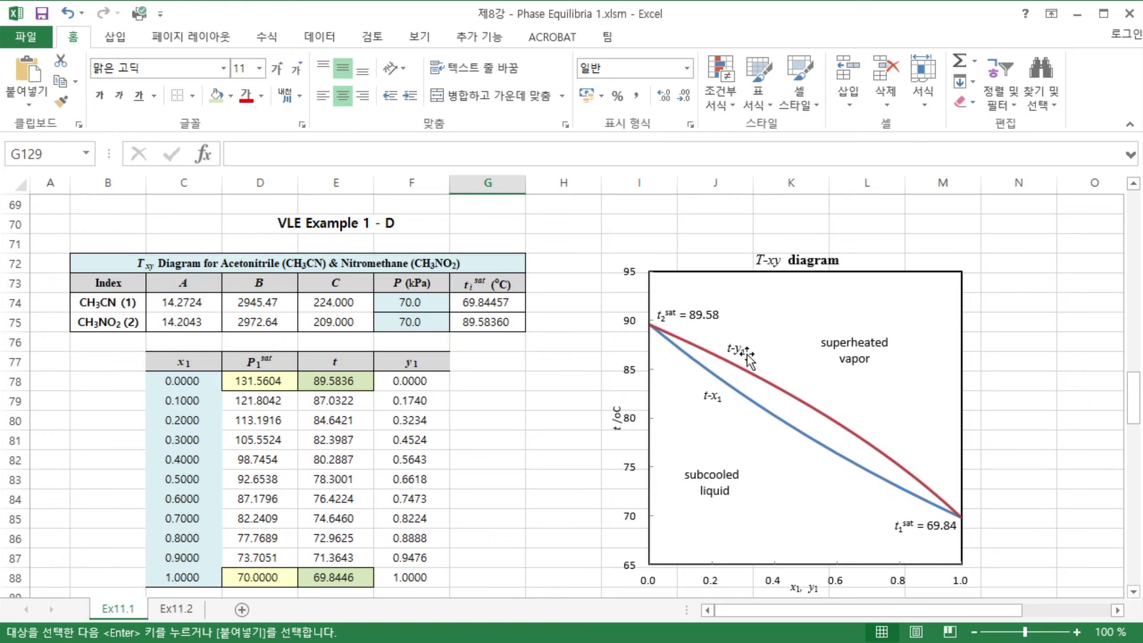
pyautogui.scroll(-8, 747, 354)
pyautogui.scroll(-5, 746, 355)
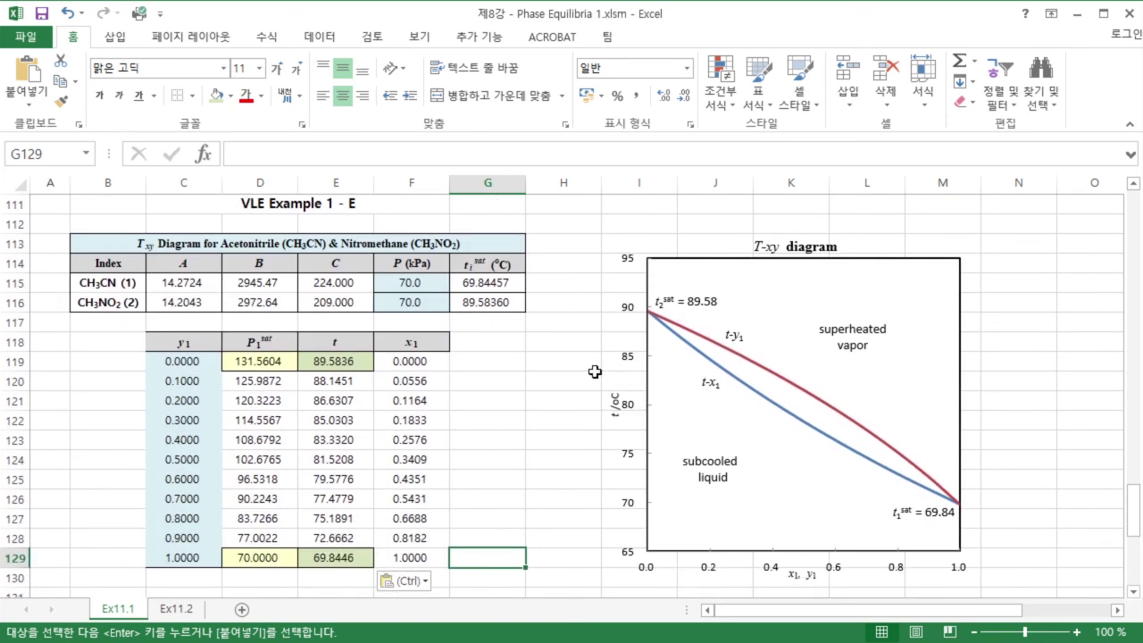
pyautogui.click(173, 360)
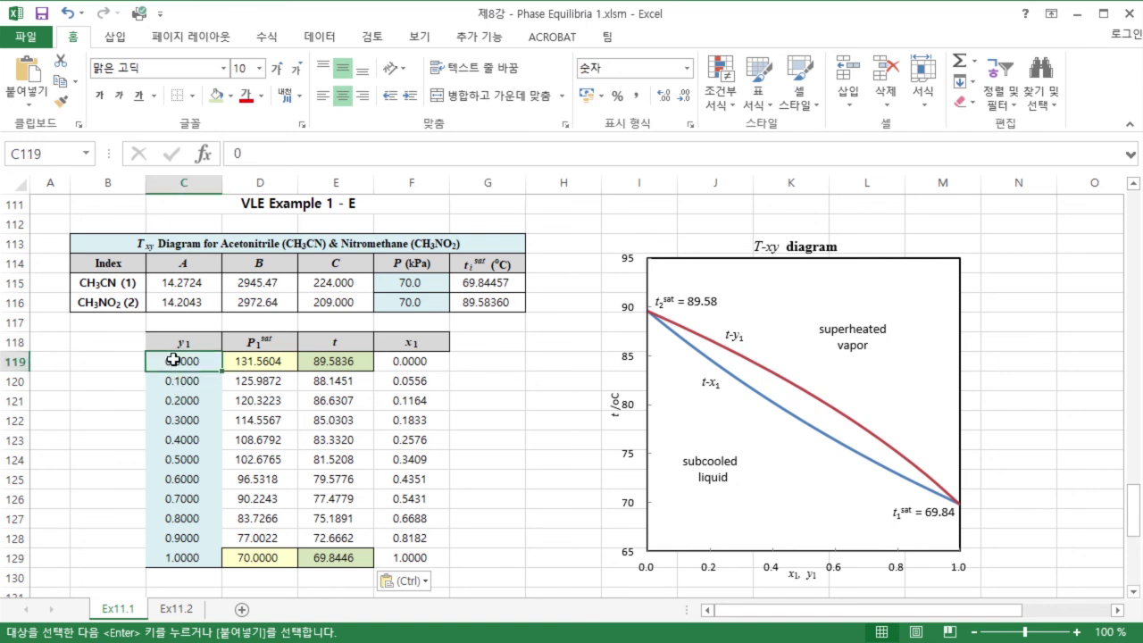
pyautogui.click(418, 360)
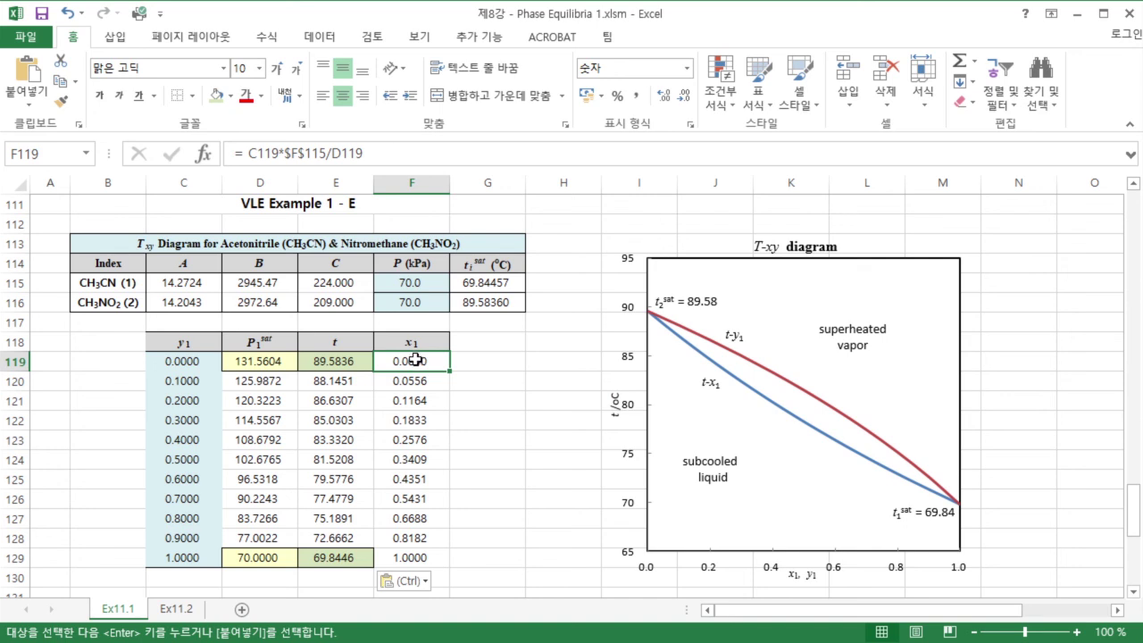
pyautogui.click(424, 302)
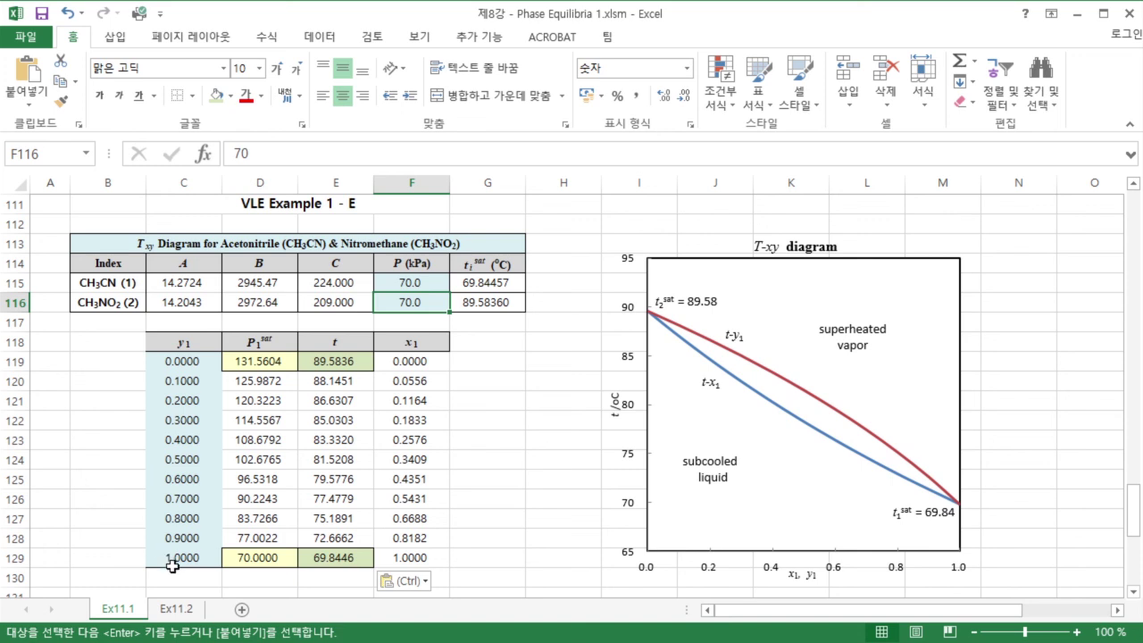
pyautogui.click(429, 284)
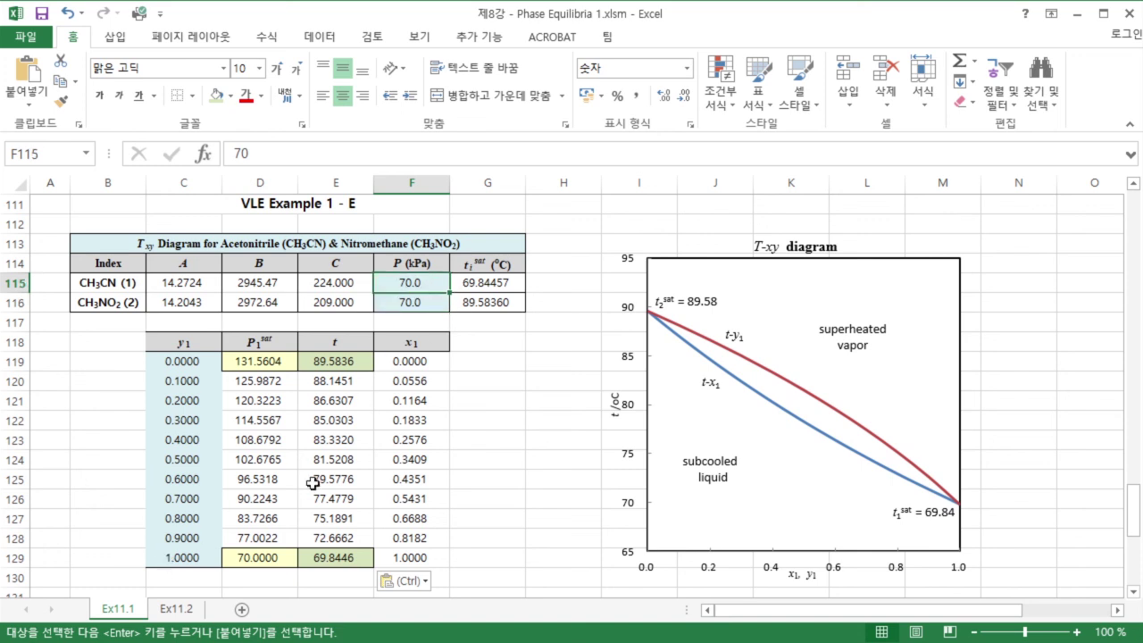
pyautogui.click(269, 558)
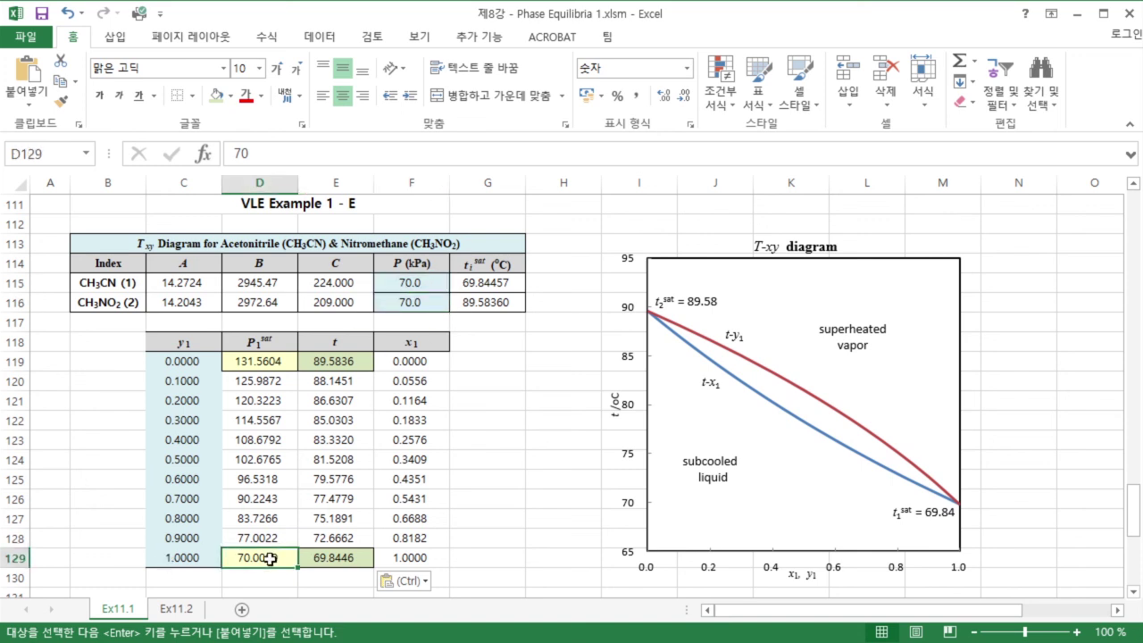